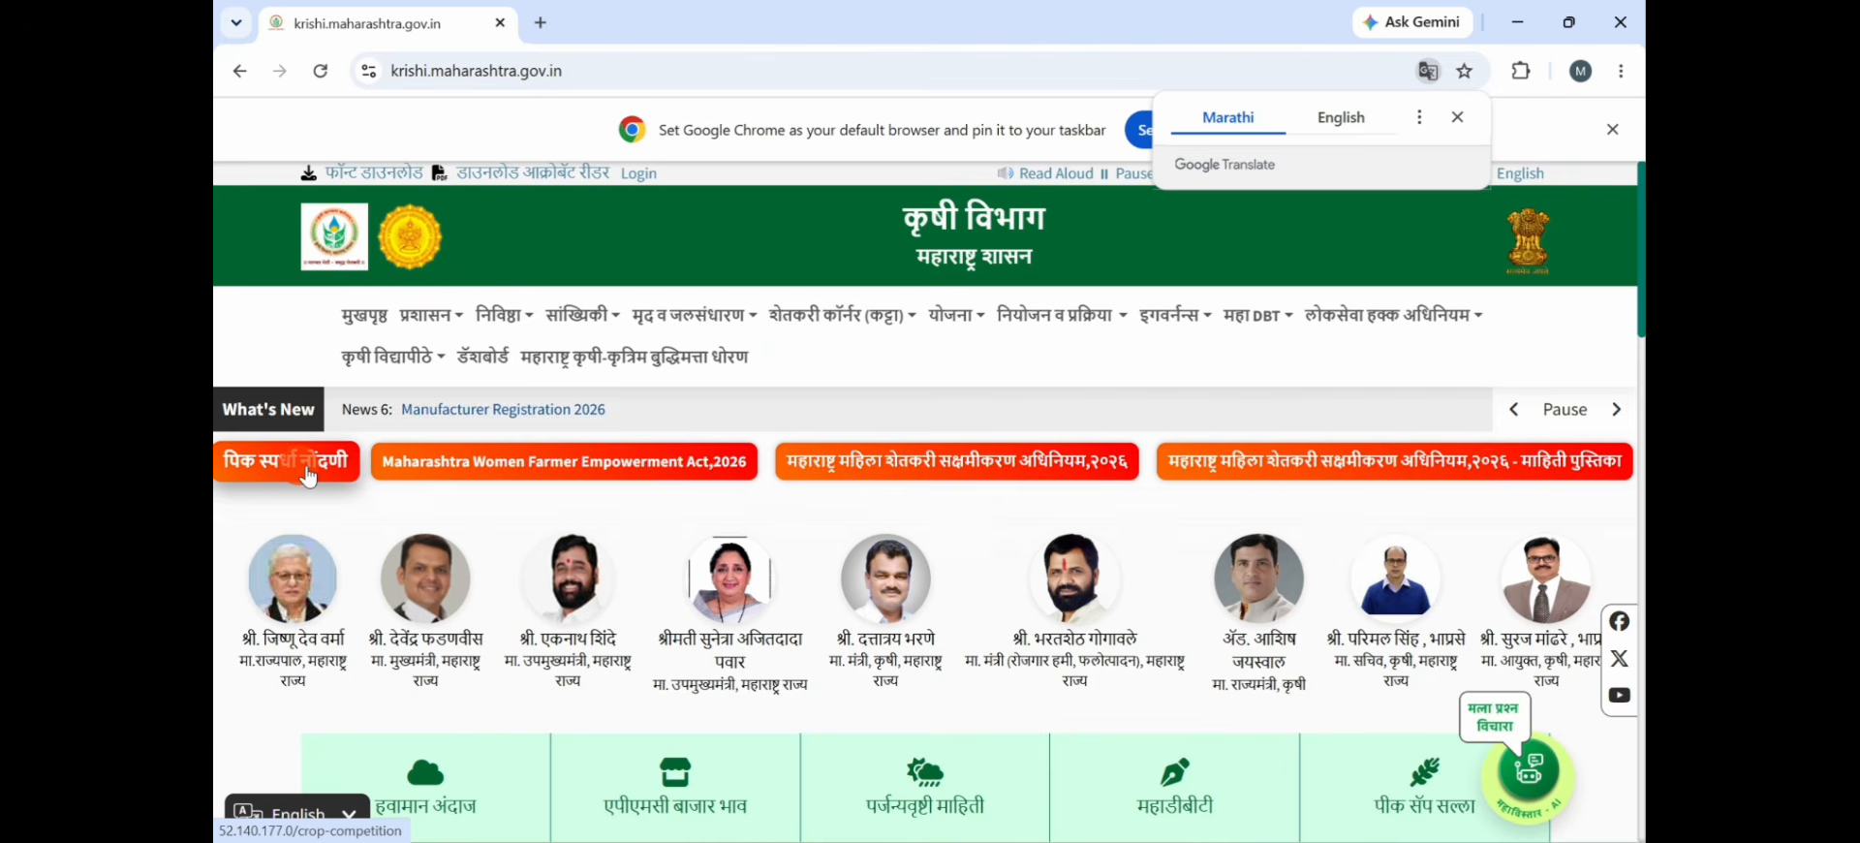
Step: Open the Peek Spardha registration portal and log in with the farmer's Farmer ID and OTP
click(308, 475)
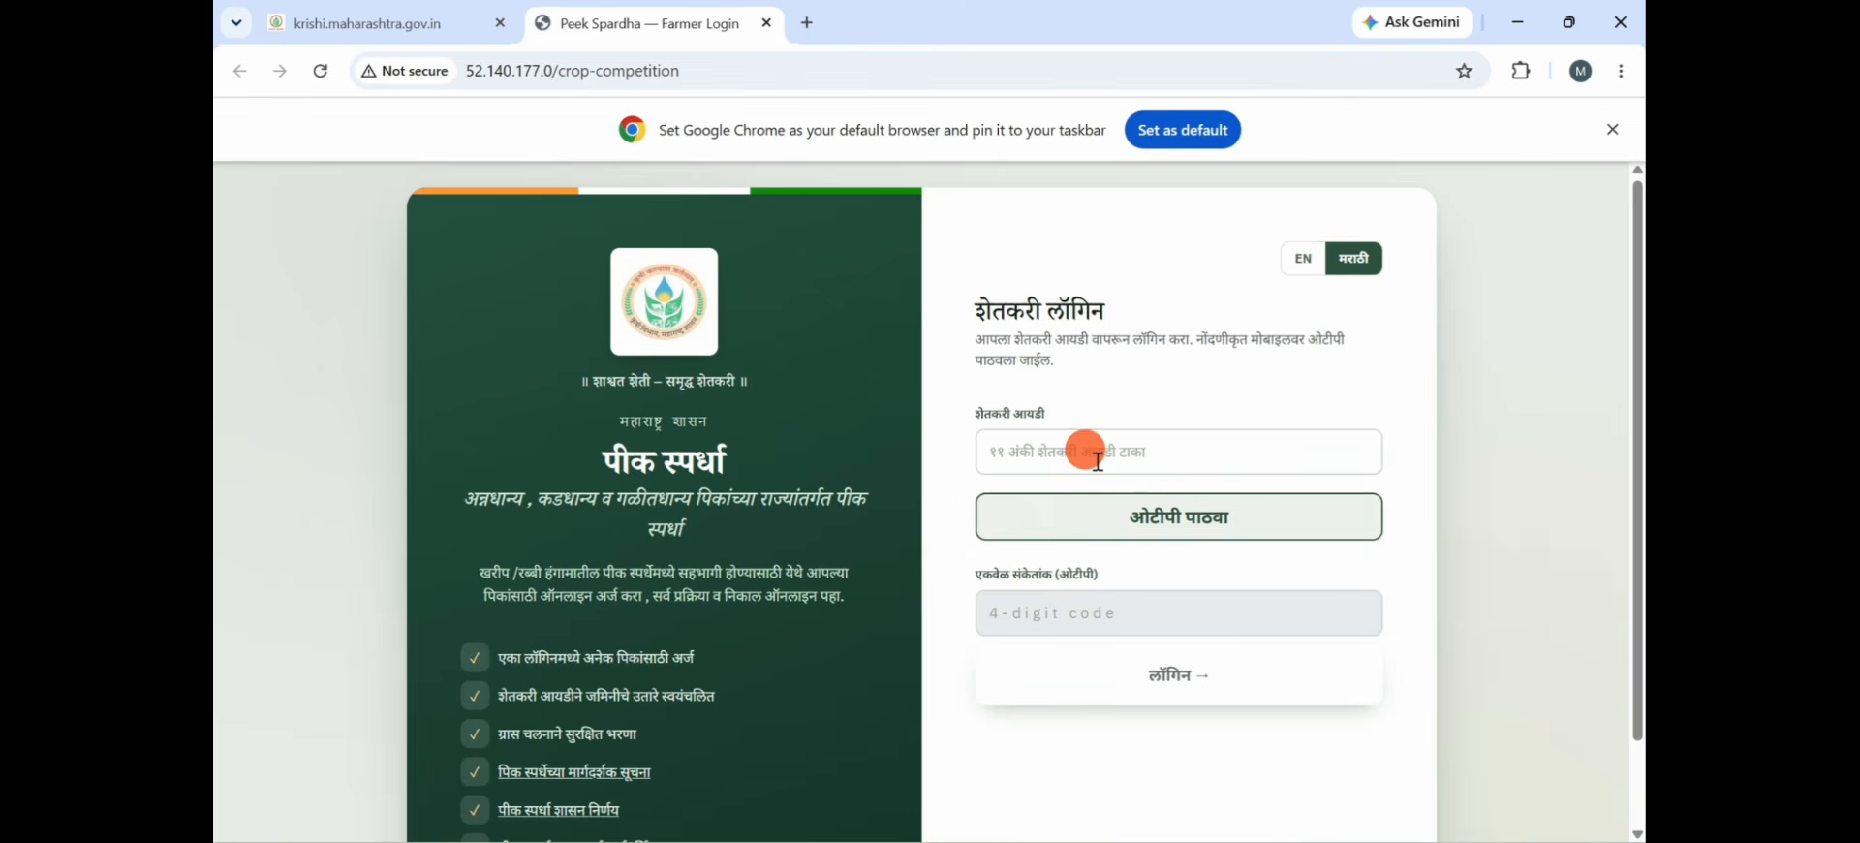
click(1095, 455)
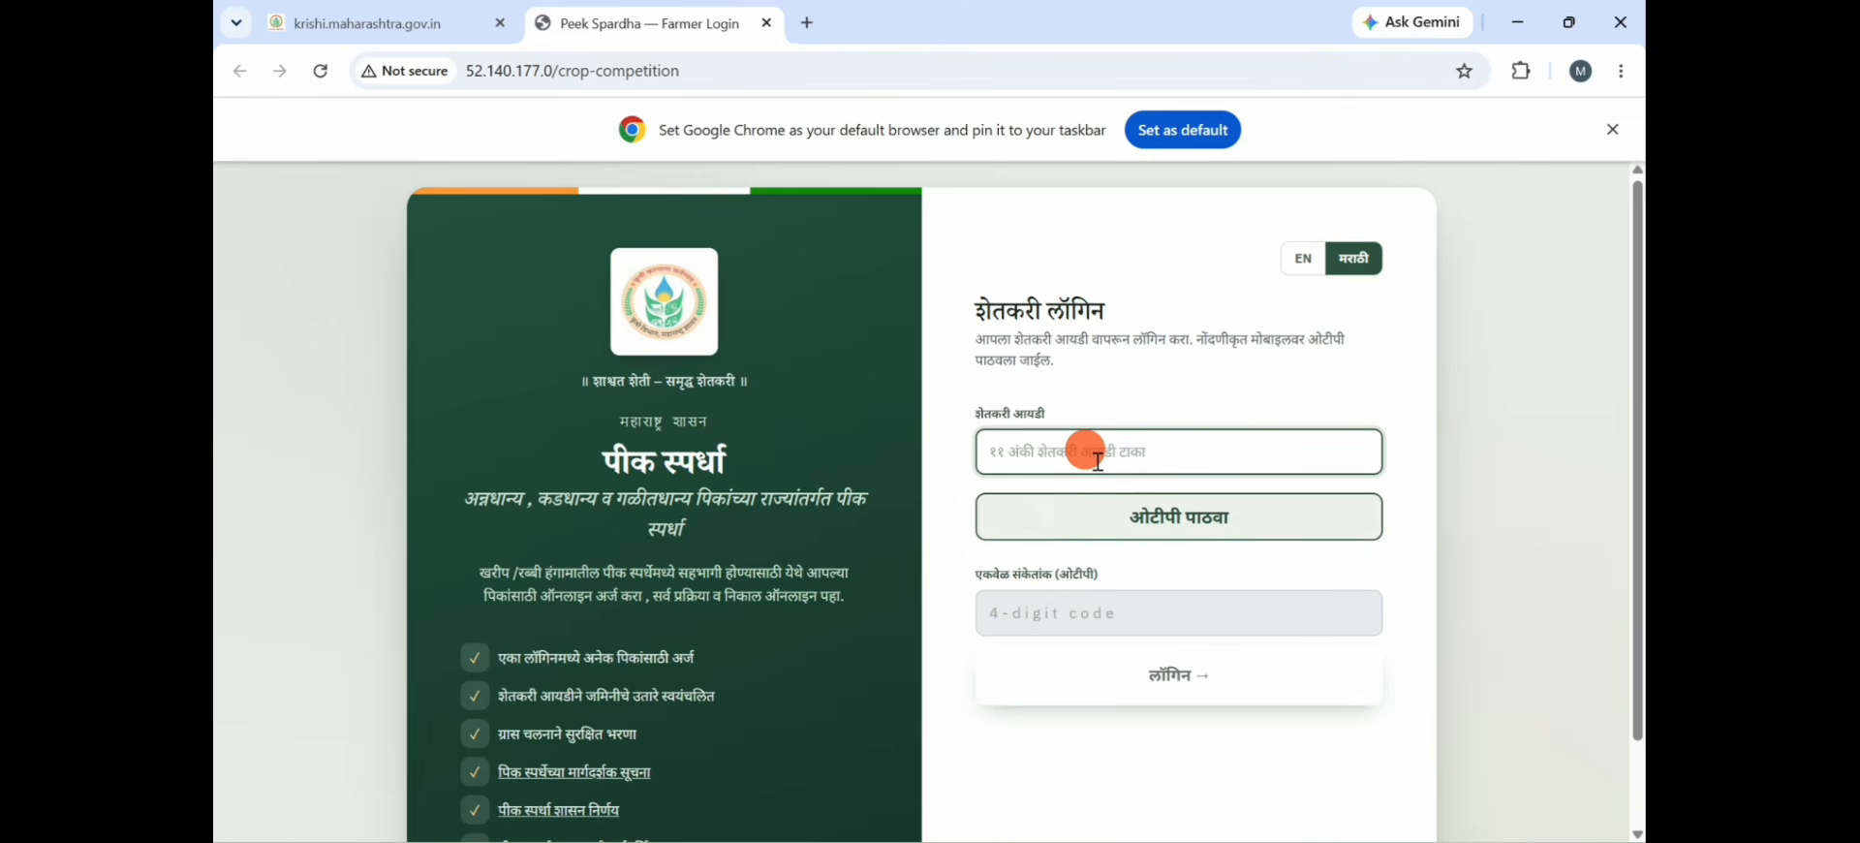
click(1187, 532)
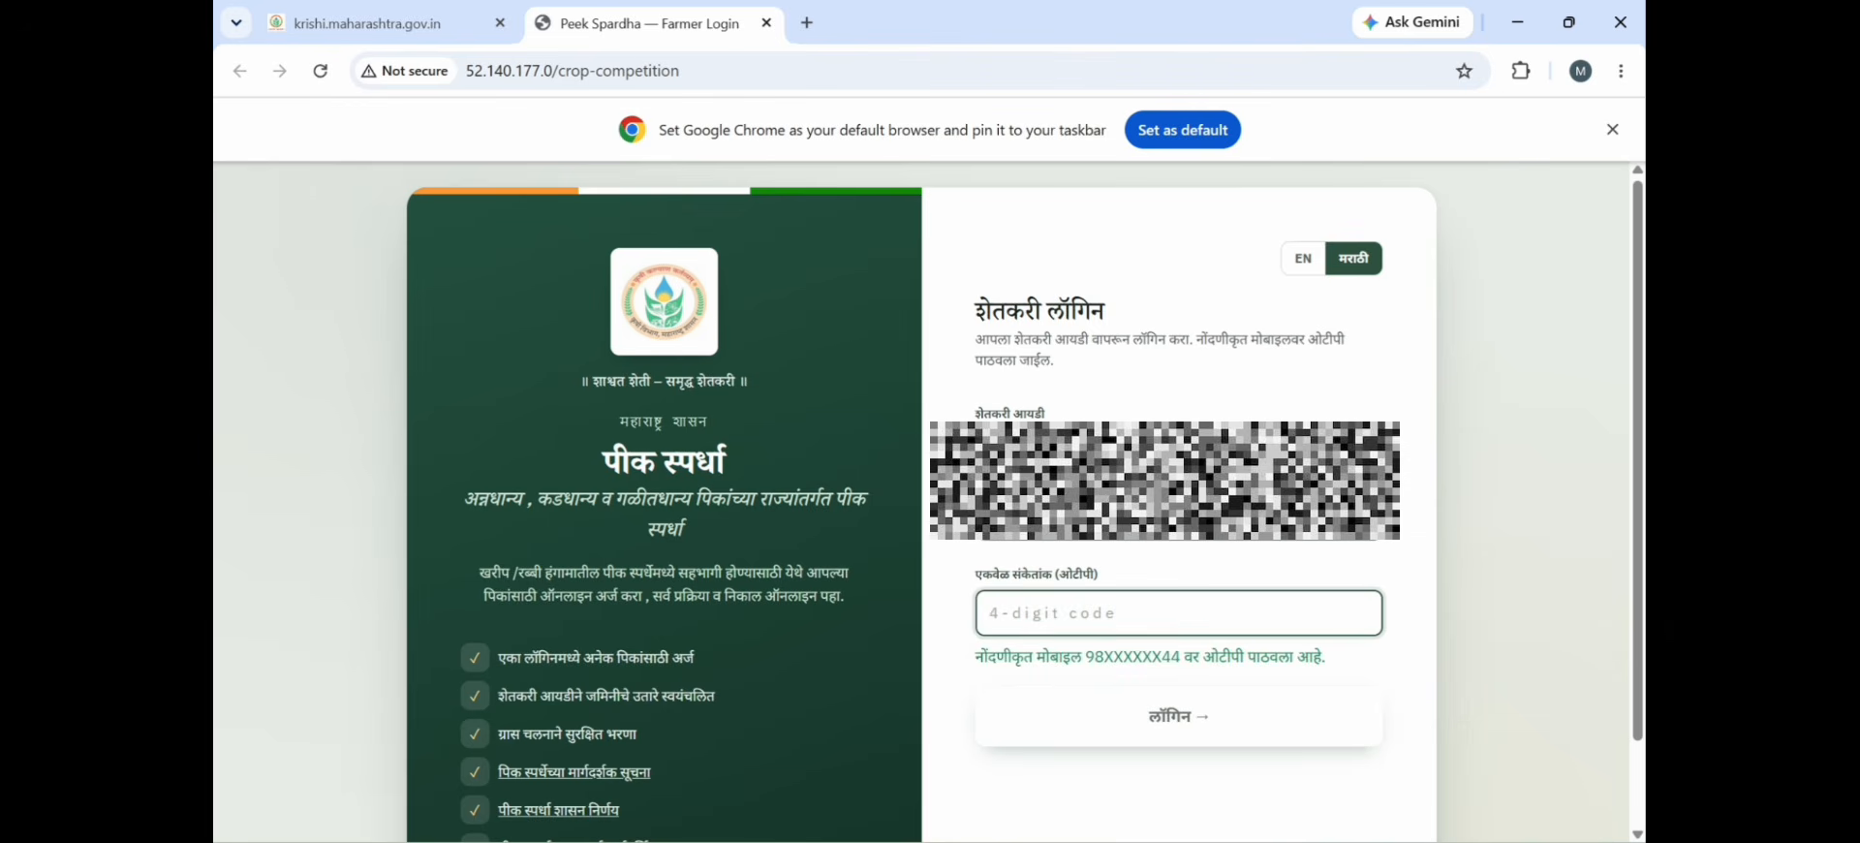
click(1054, 627)
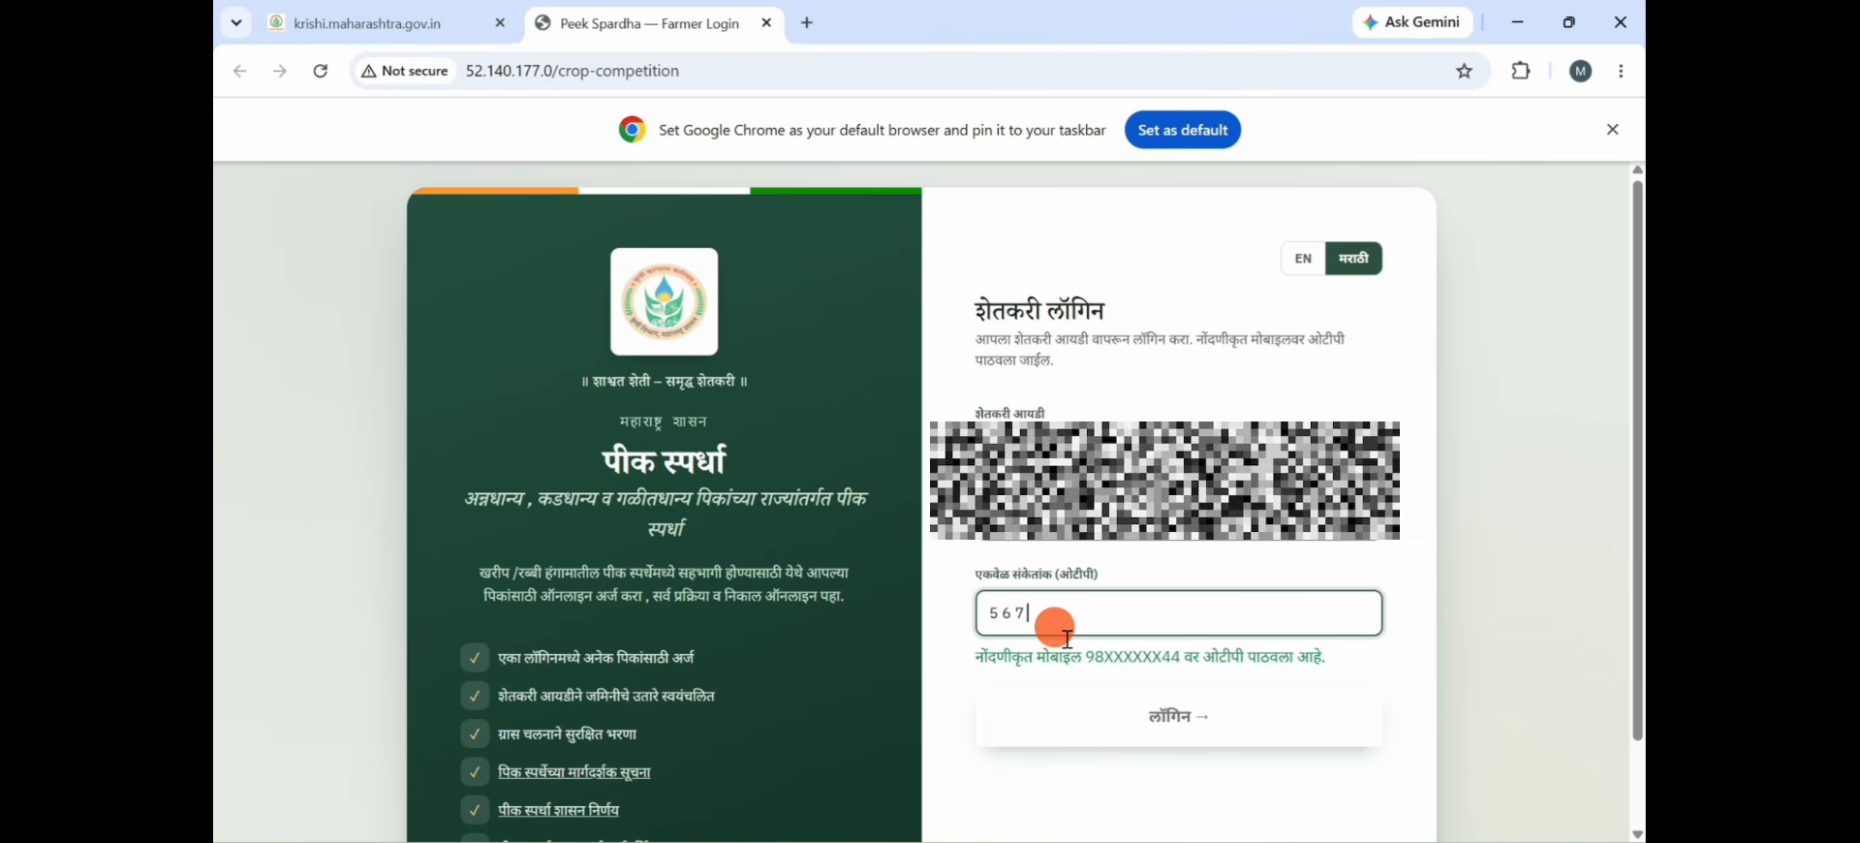
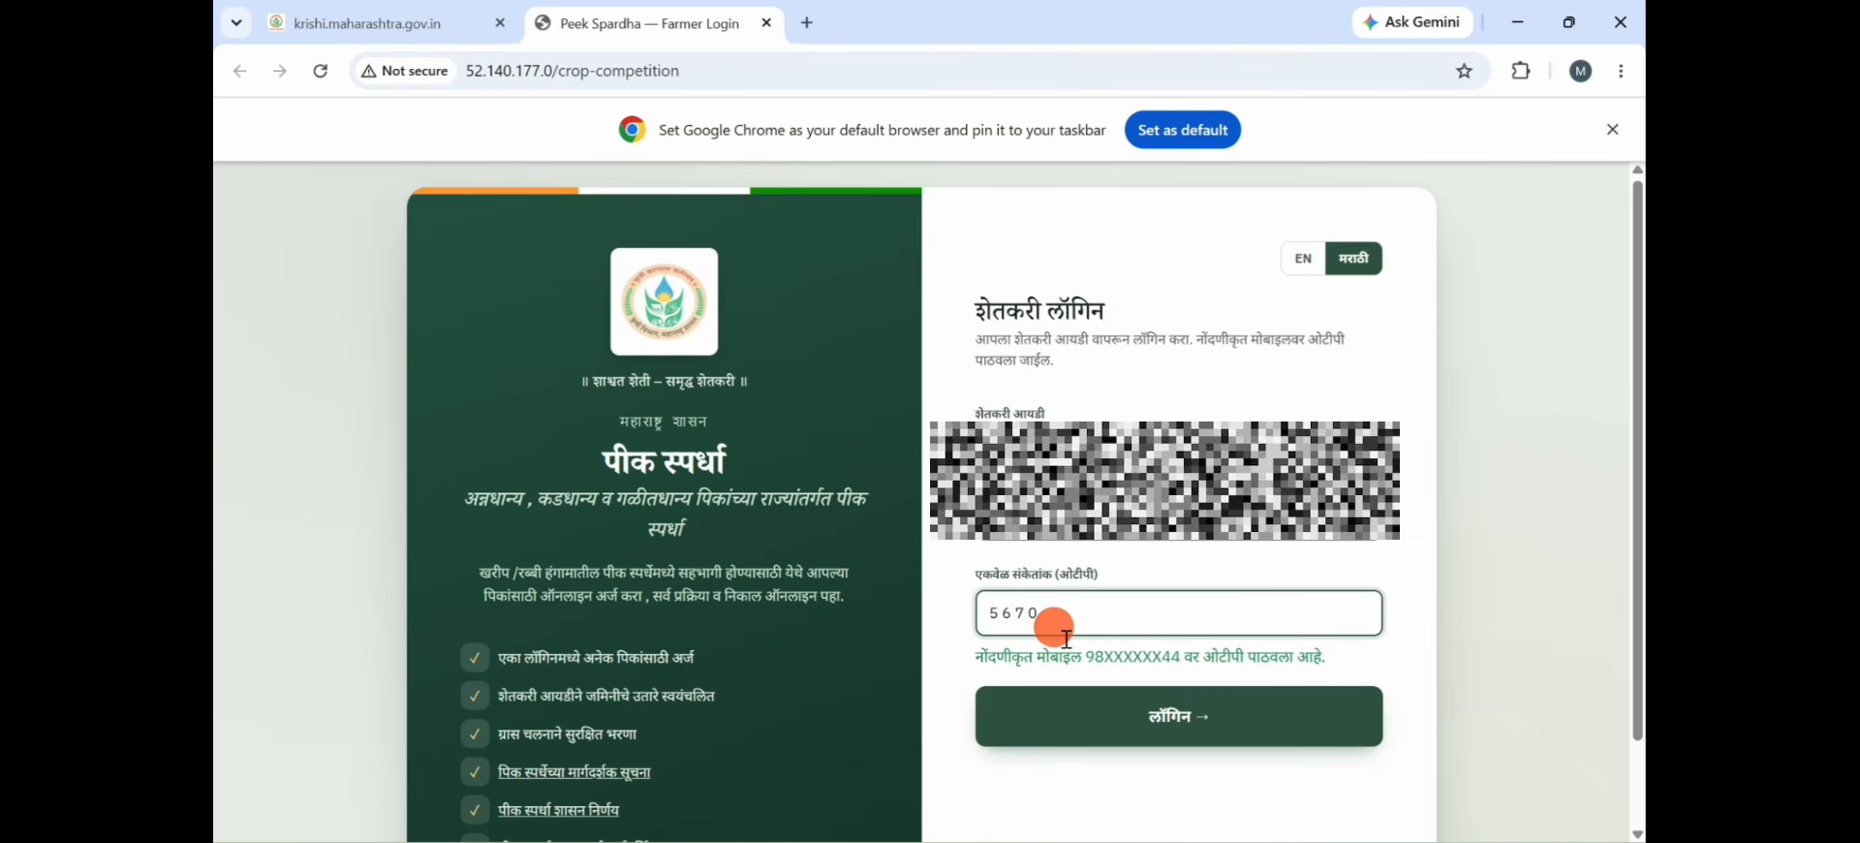
click(1090, 713)
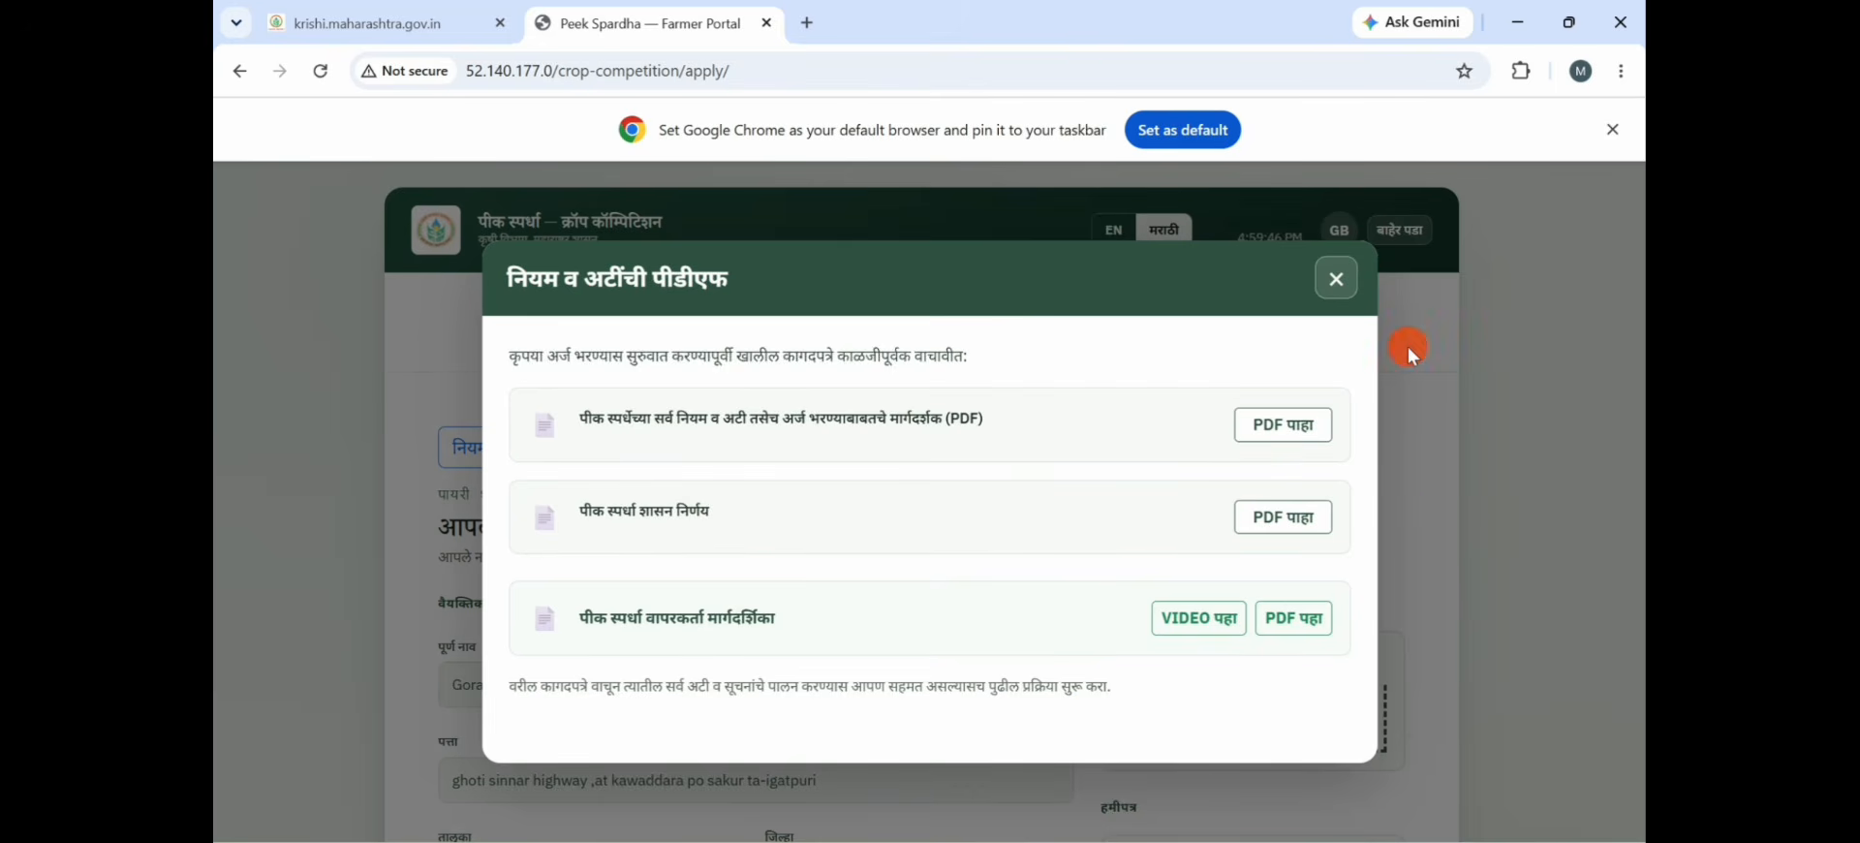
Step: Close the rules notice, choose the tribal (ST) category and enter 'Union bank' as bank name
click(1354, 296)
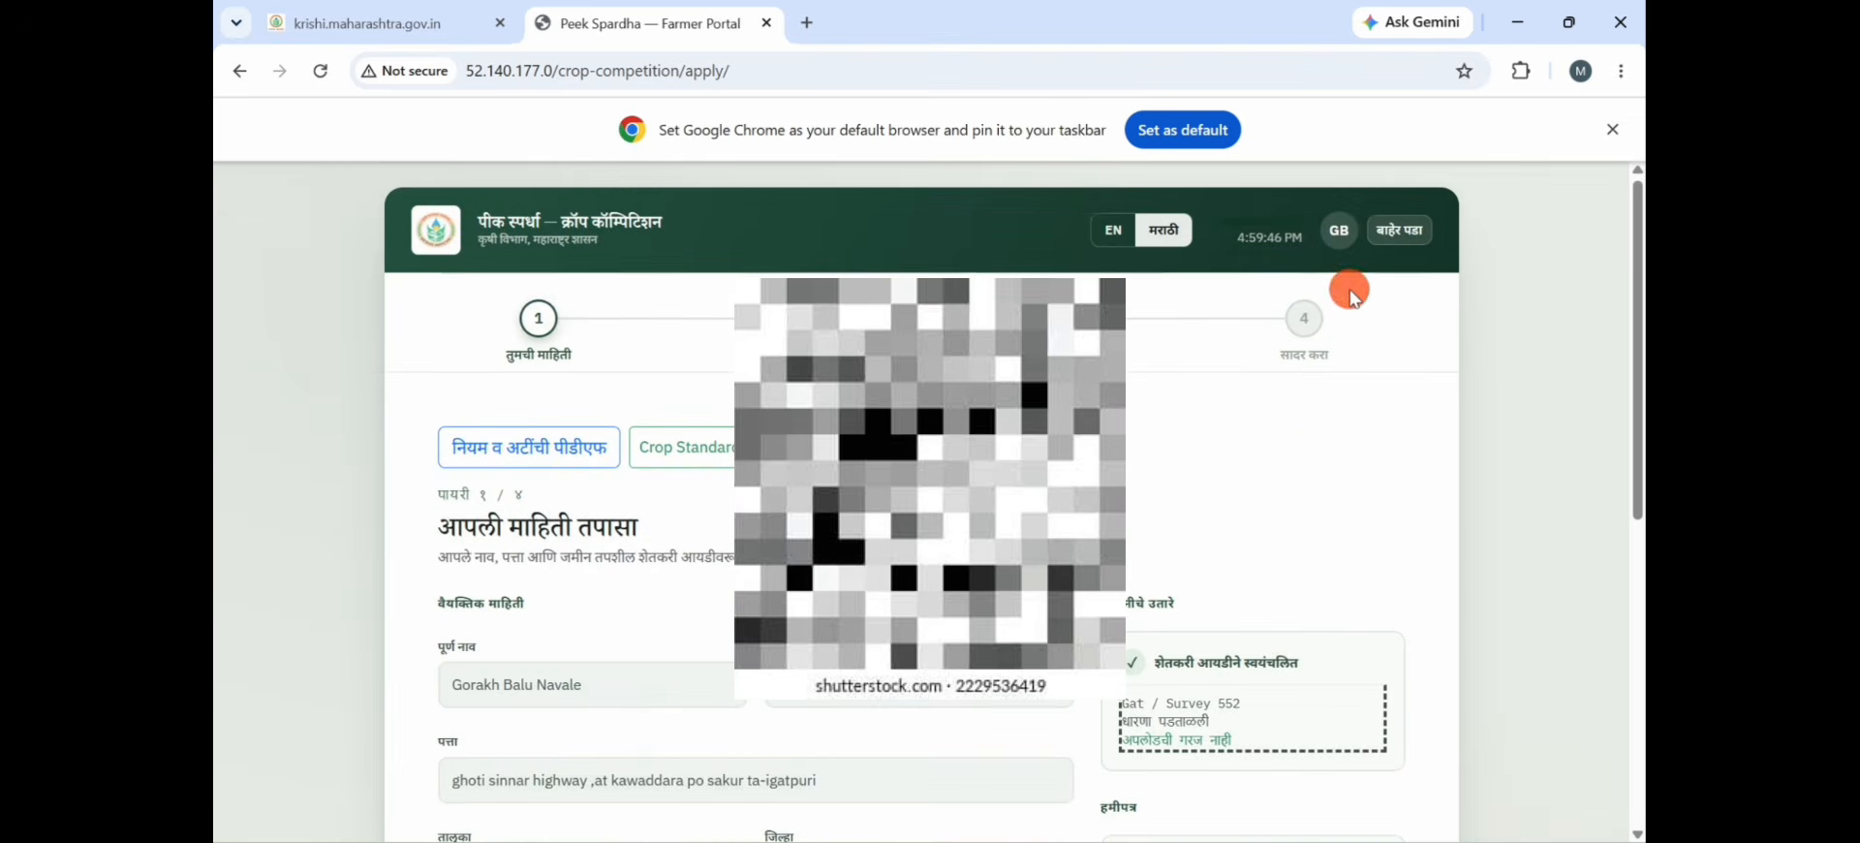
scroll(927, 526, down, 6)
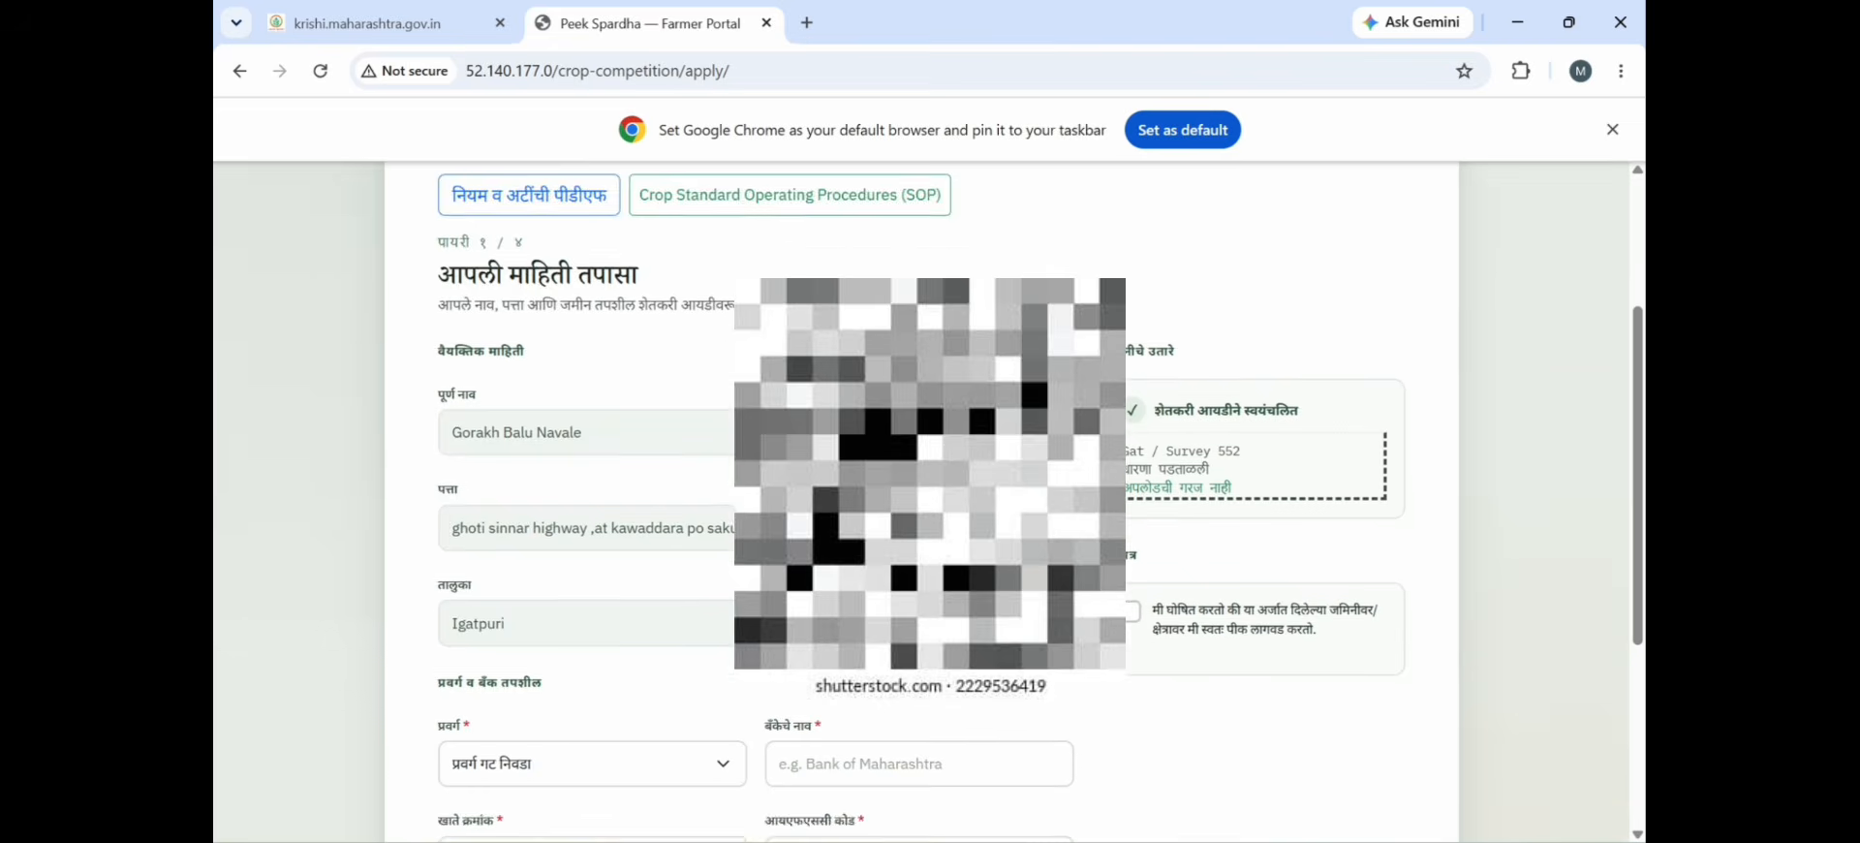
click(662, 402)
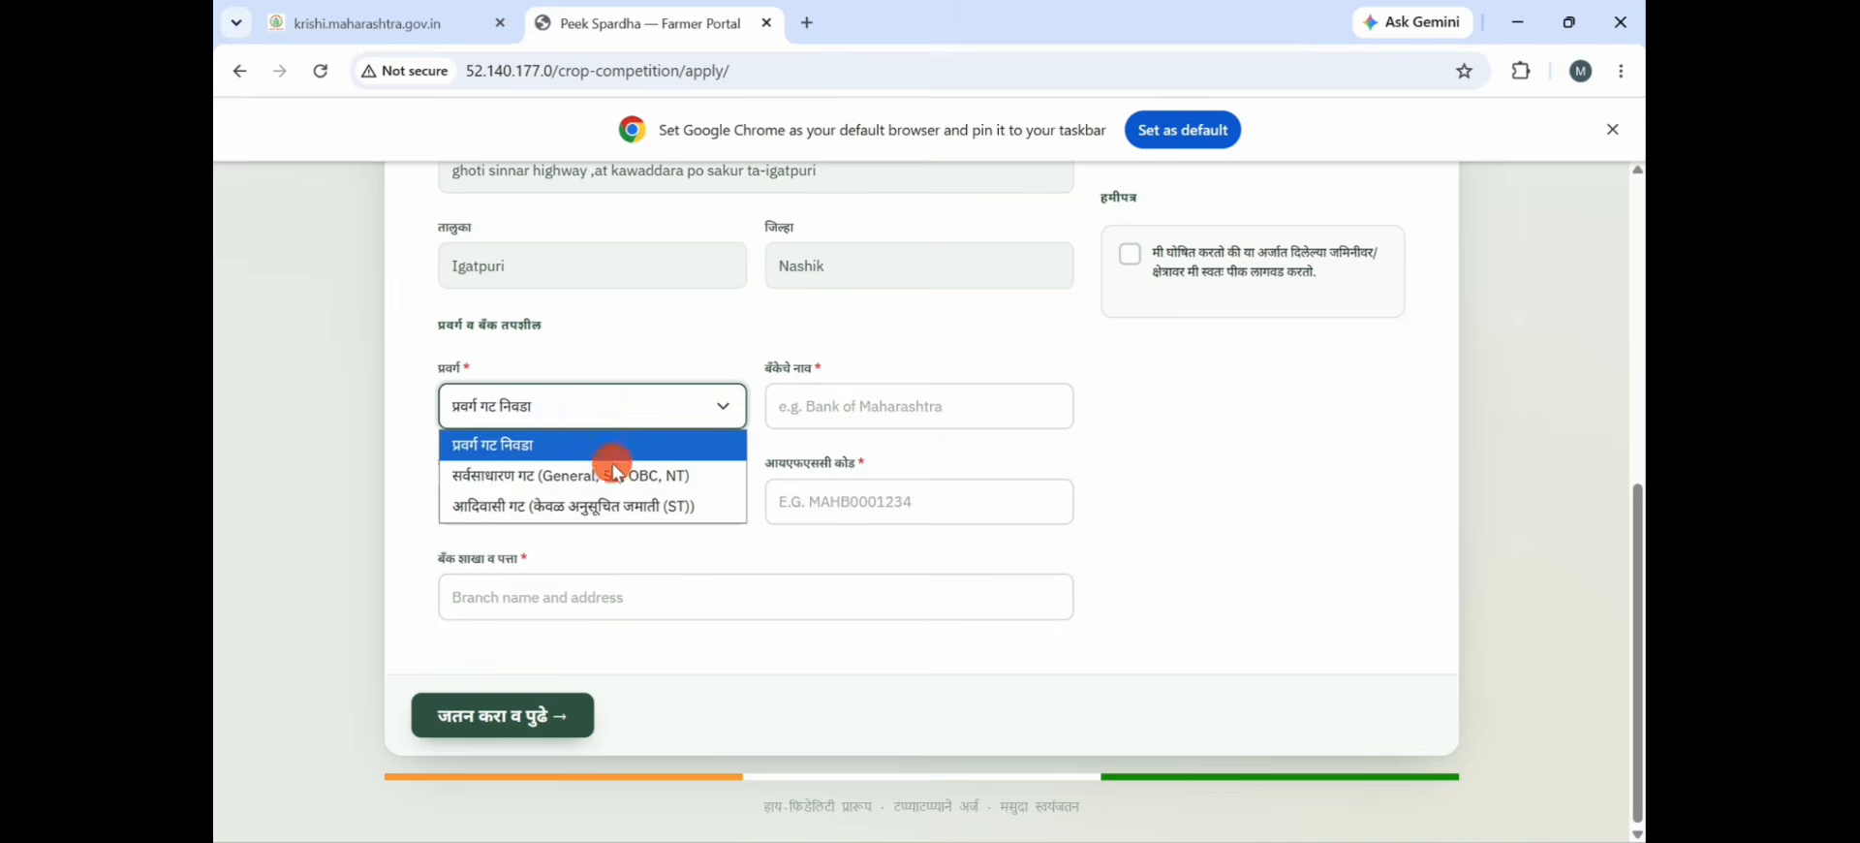
click(635, 514)
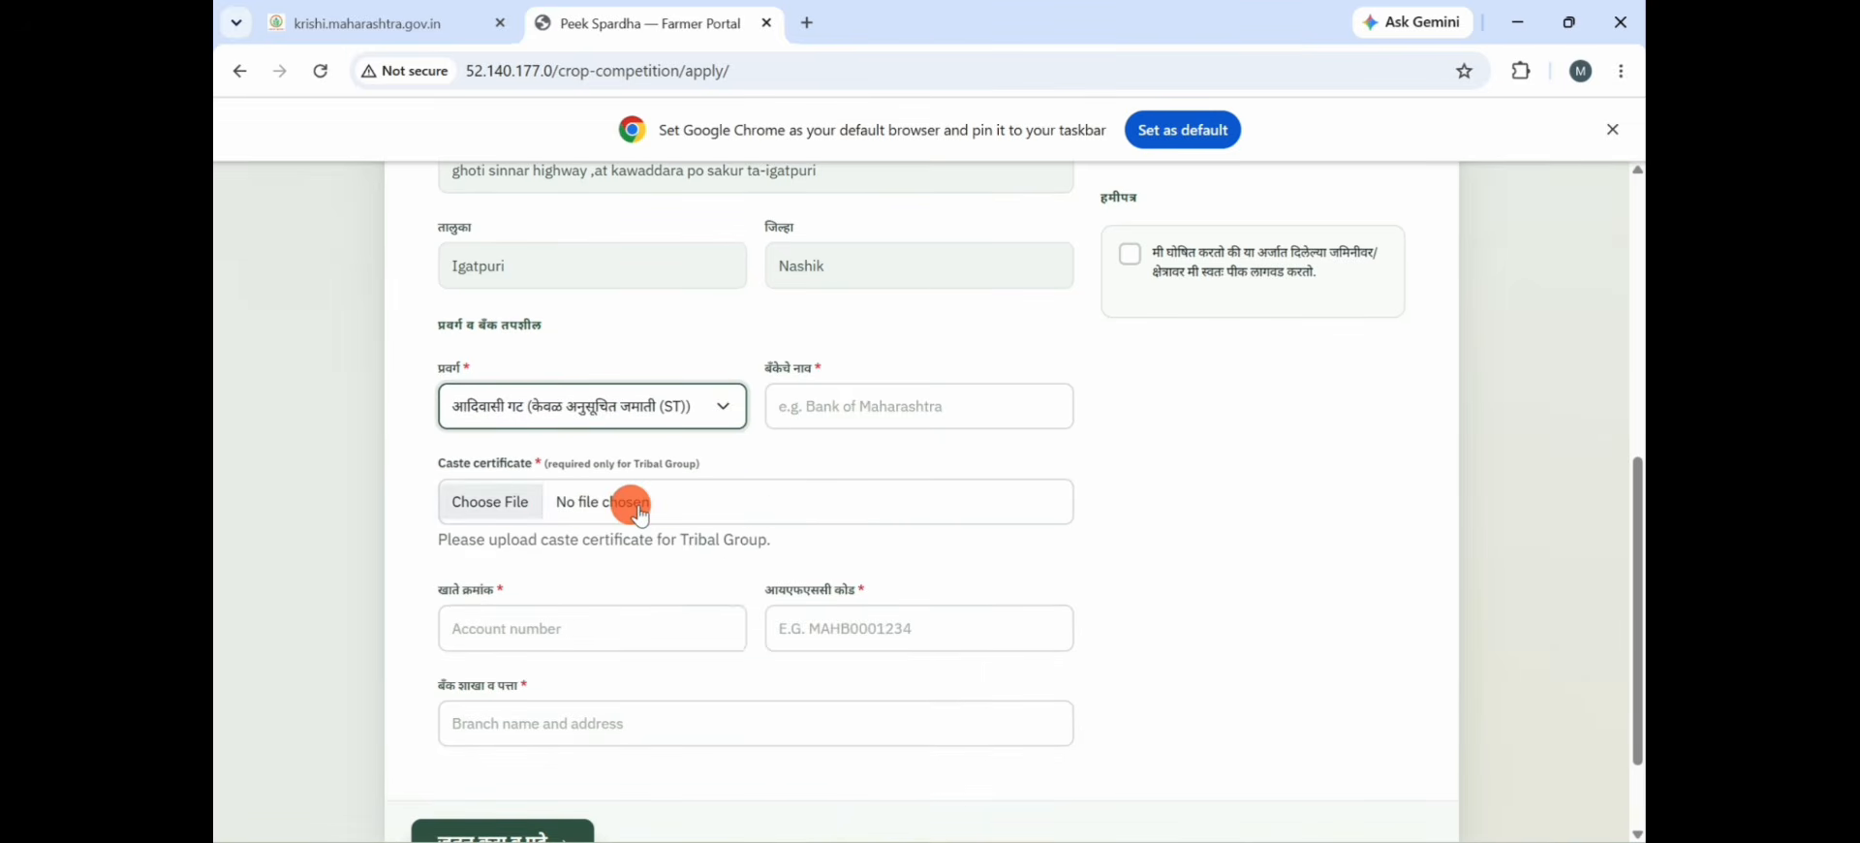
click(865, 404)
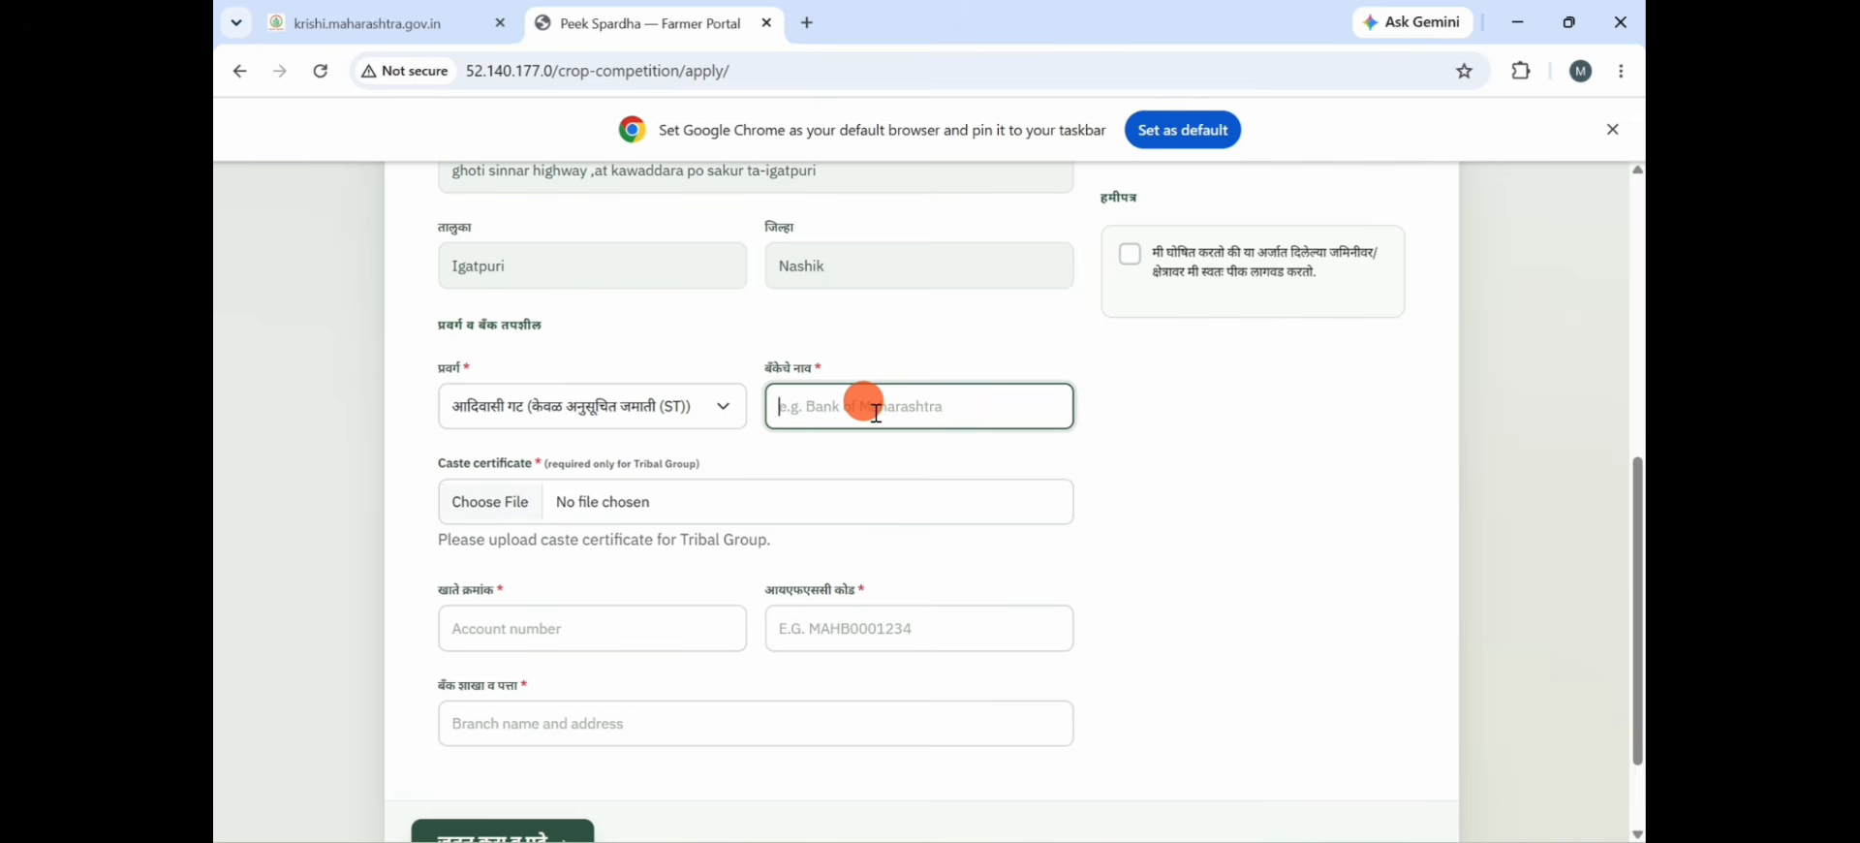
text(Union bank)
Step: Attach the caste certificate PDF from the Downloads folder to the caste certificate field
click(528, 509)
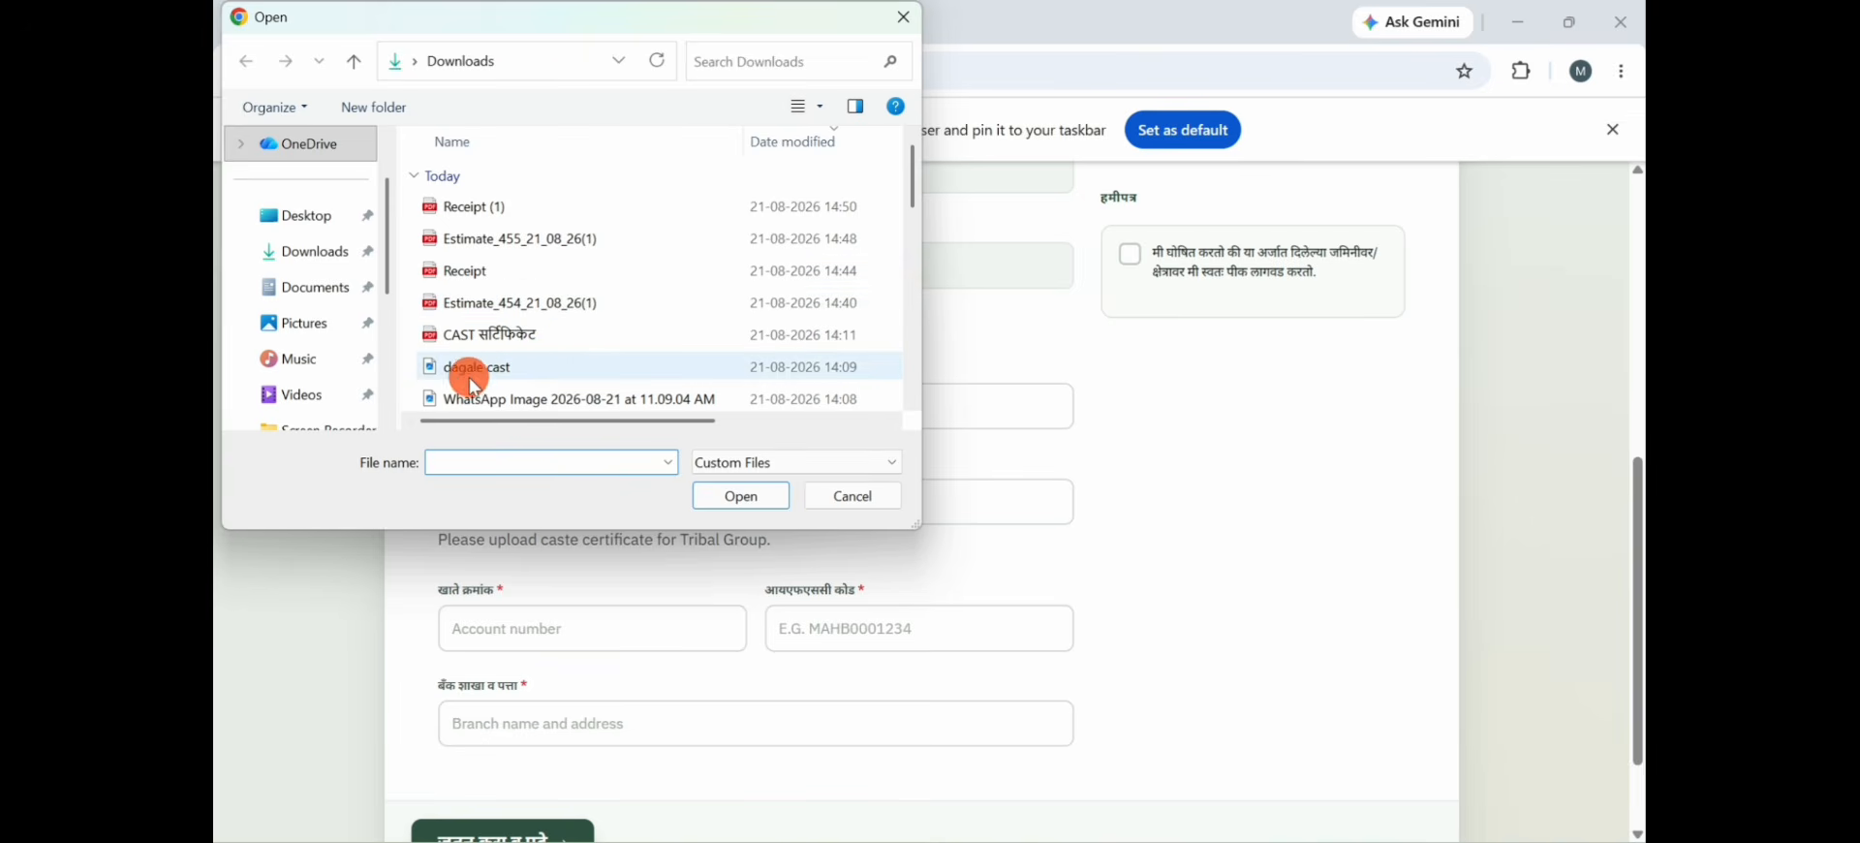
scroll(490, 371, down, 1)
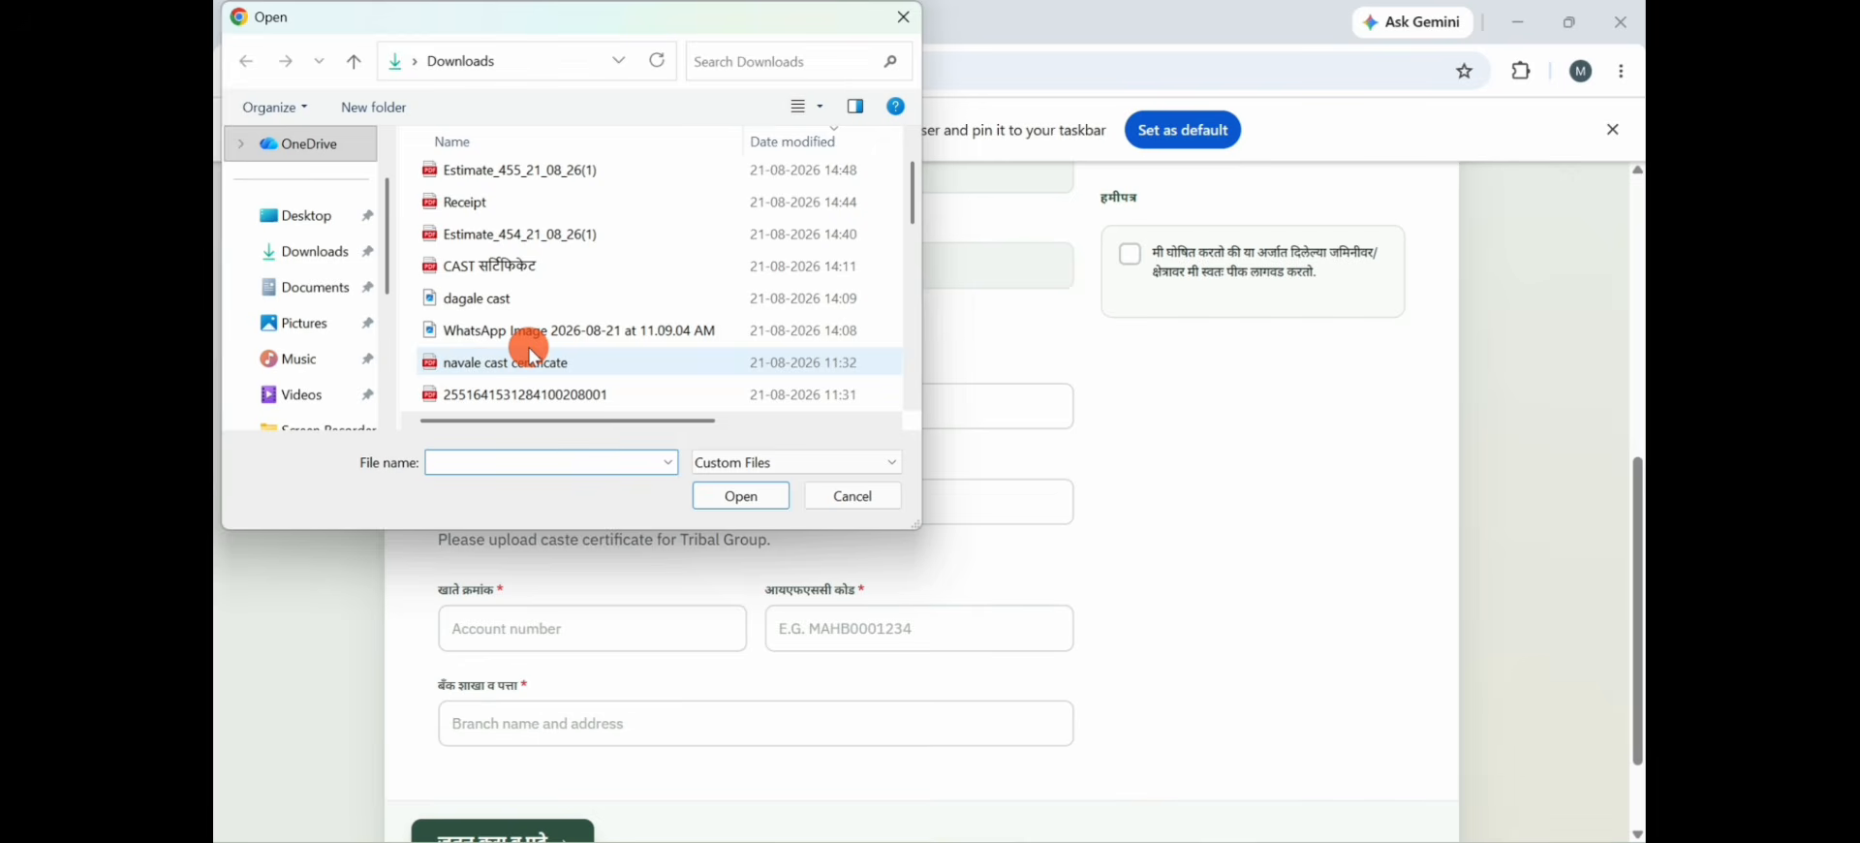
click(531, 361)
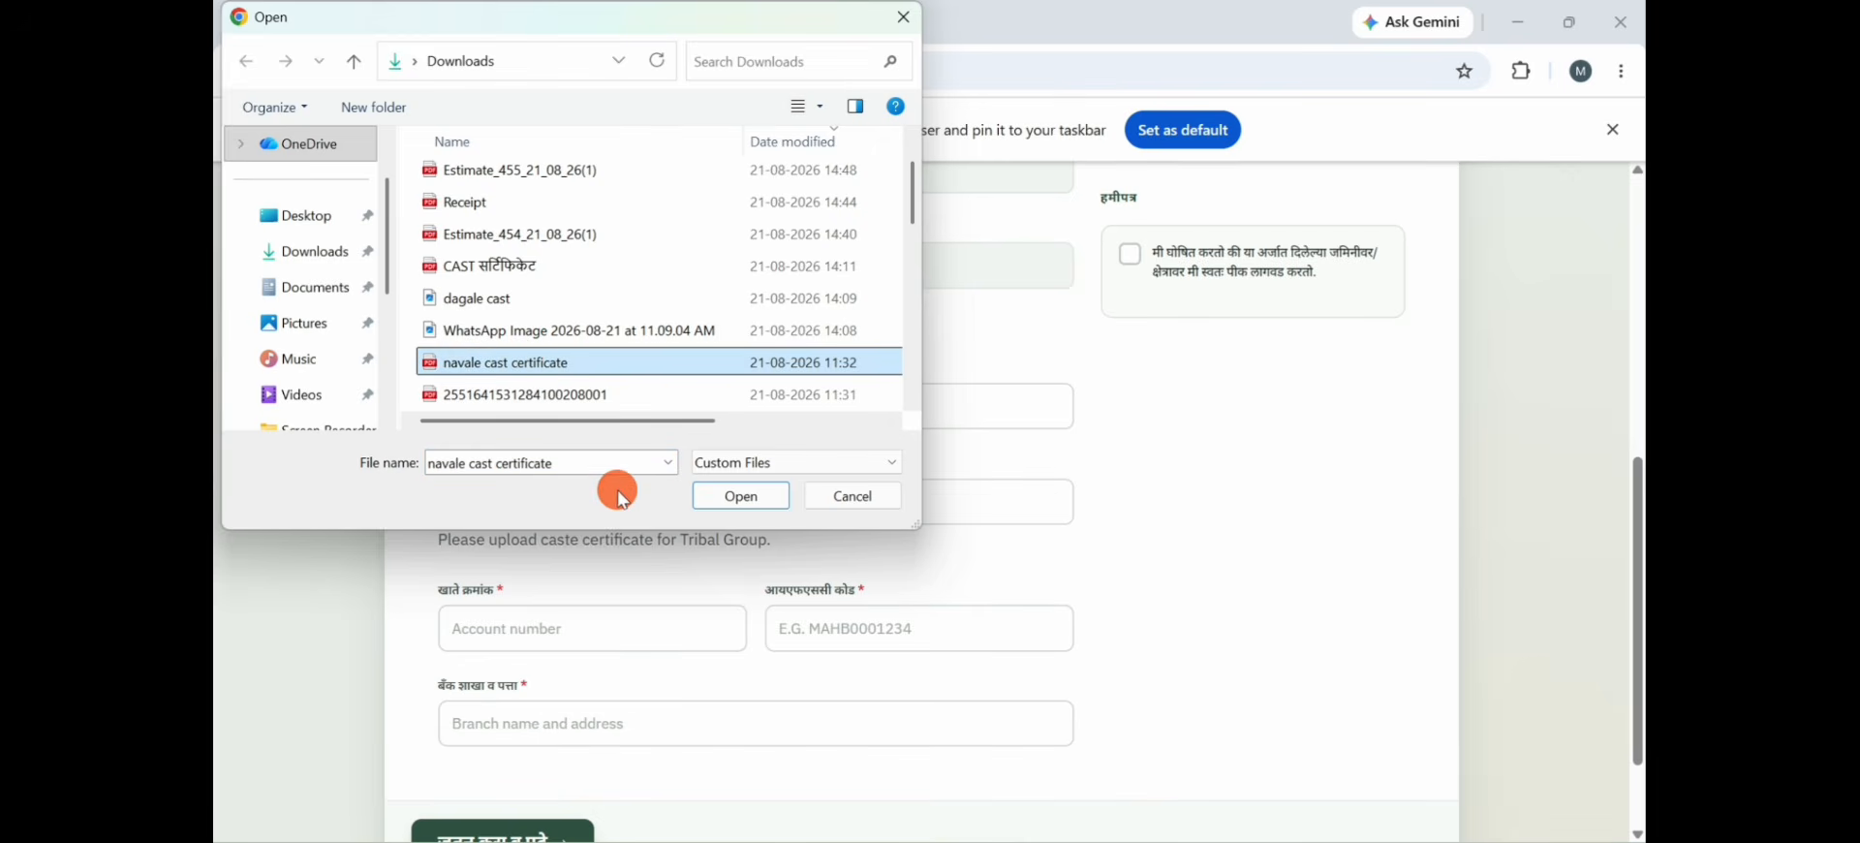
click(738, 499)
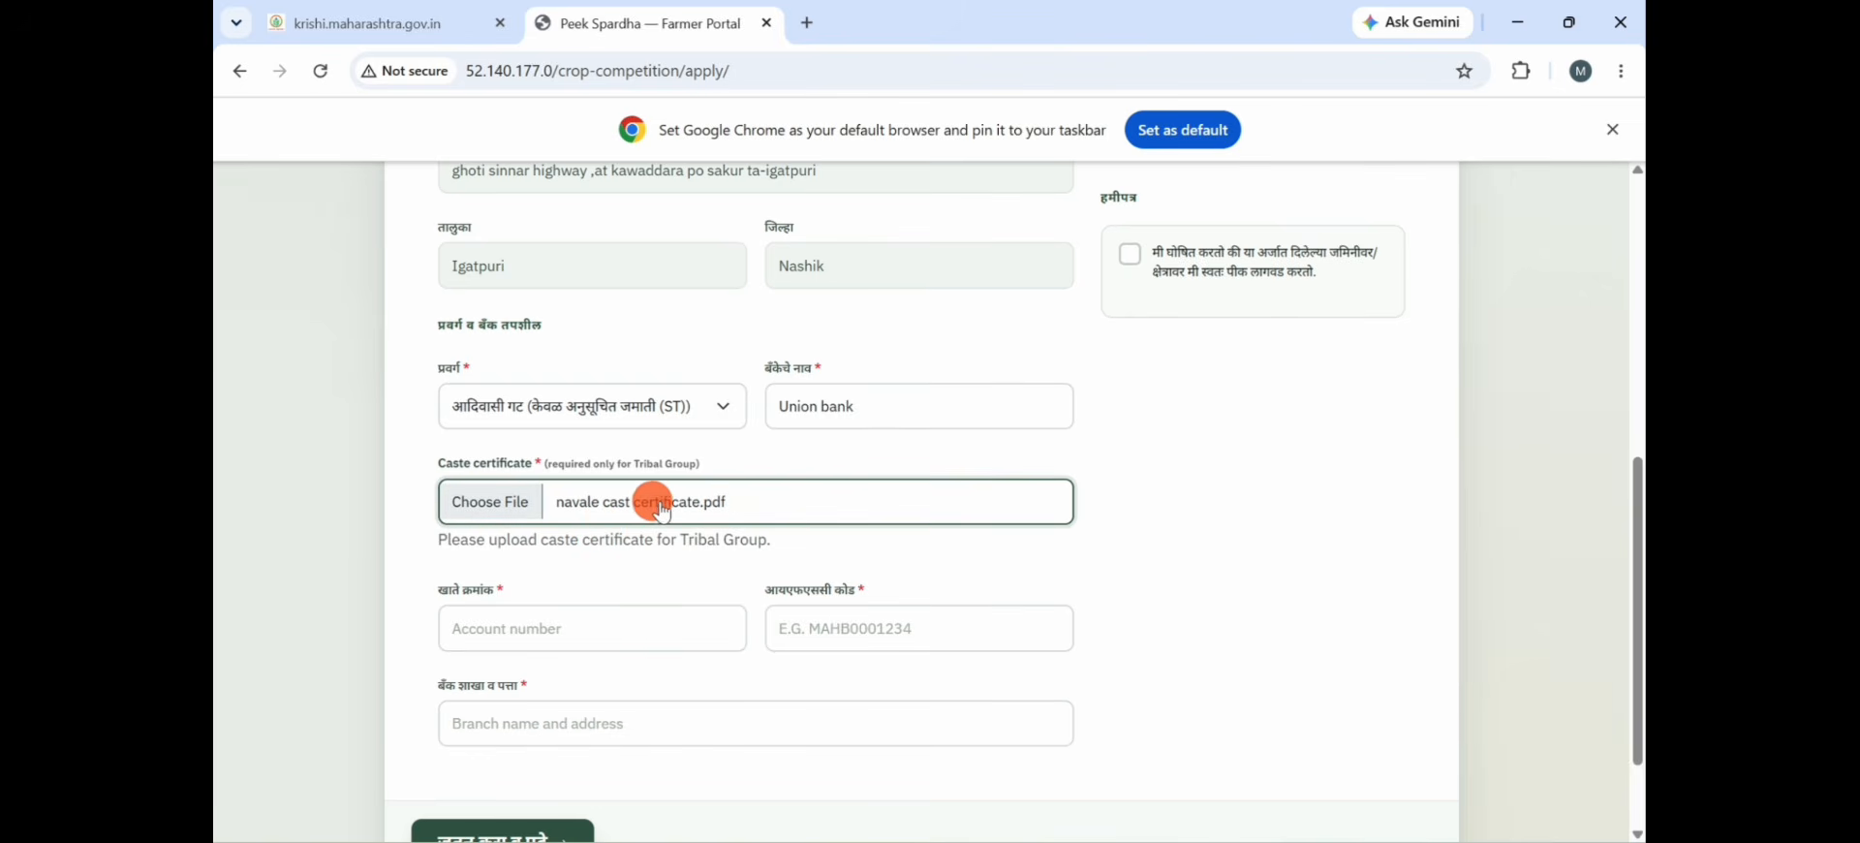
click(540, 635)
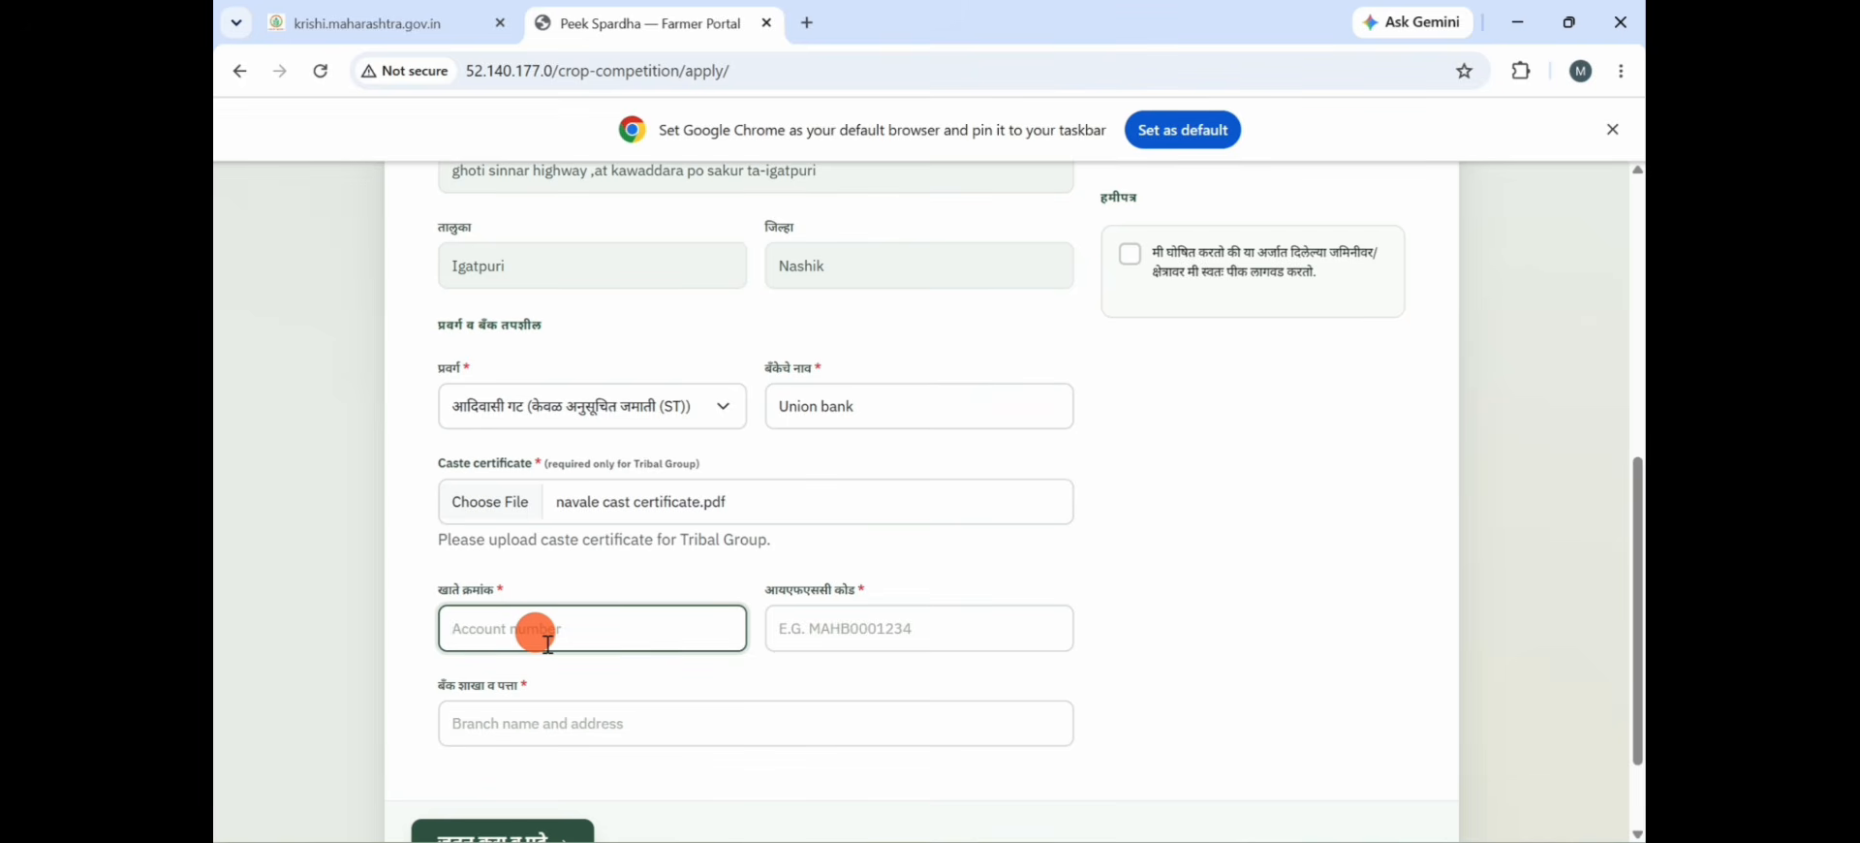
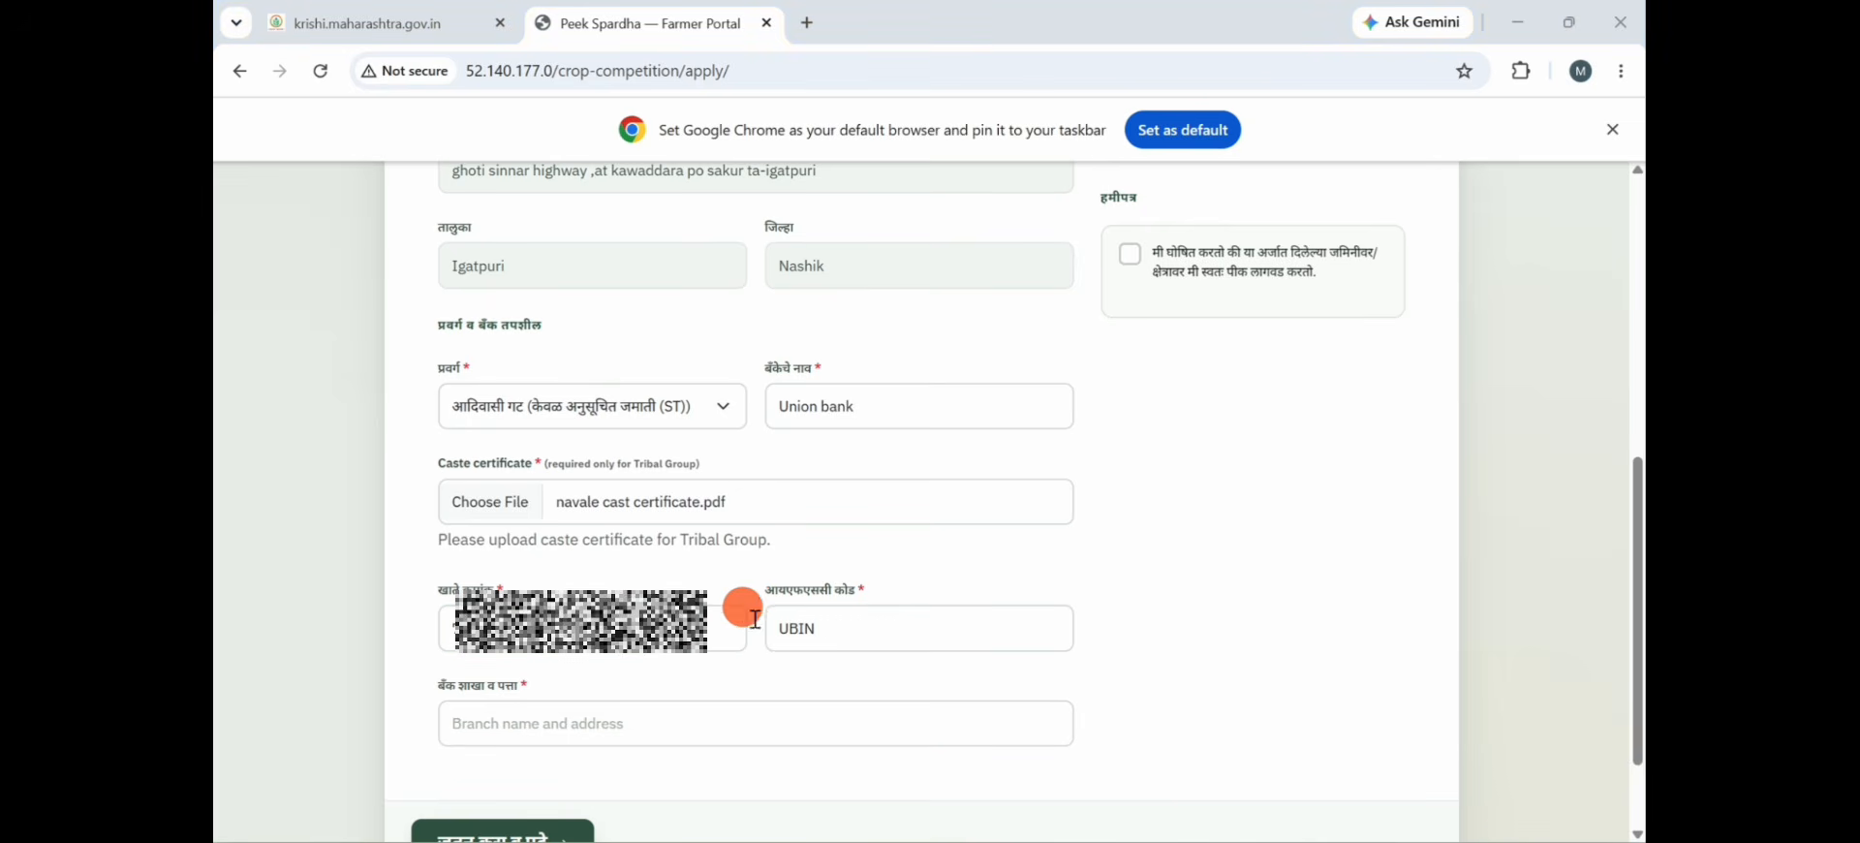
Step: Enter the bank account number and complete the IFSC code as UBIN0574961
click(833, 631)
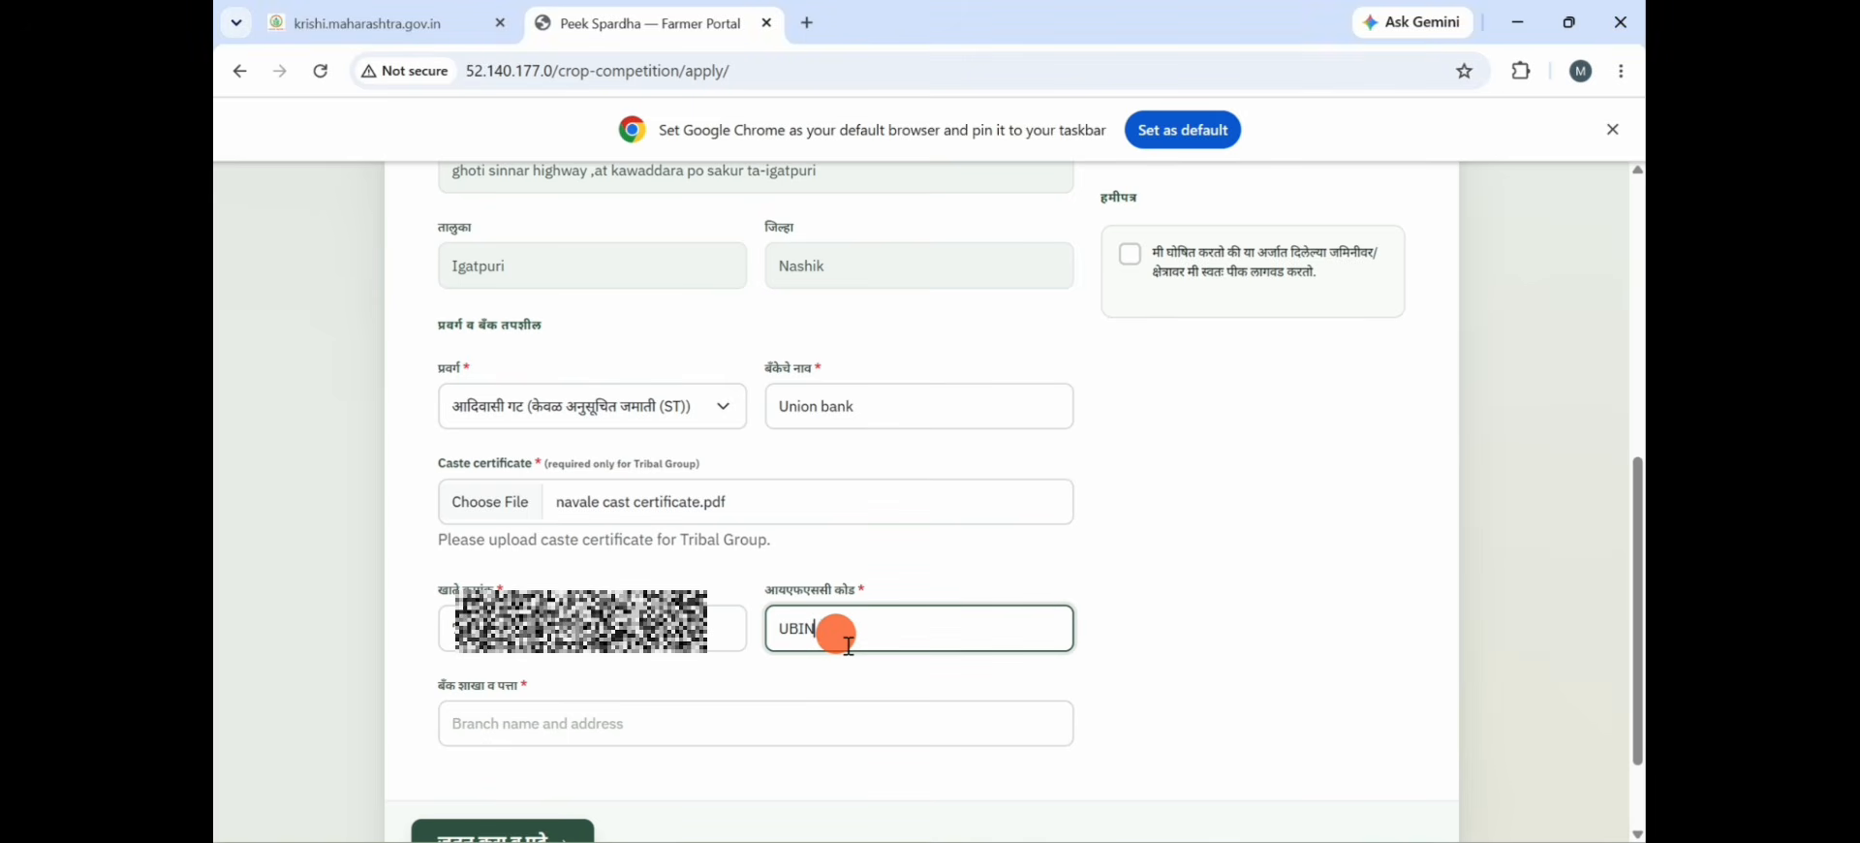
text(0574961)
Step: Fill in DHAMANGAON as the bank branch name and address
scroll(1322, 726, down, 1)
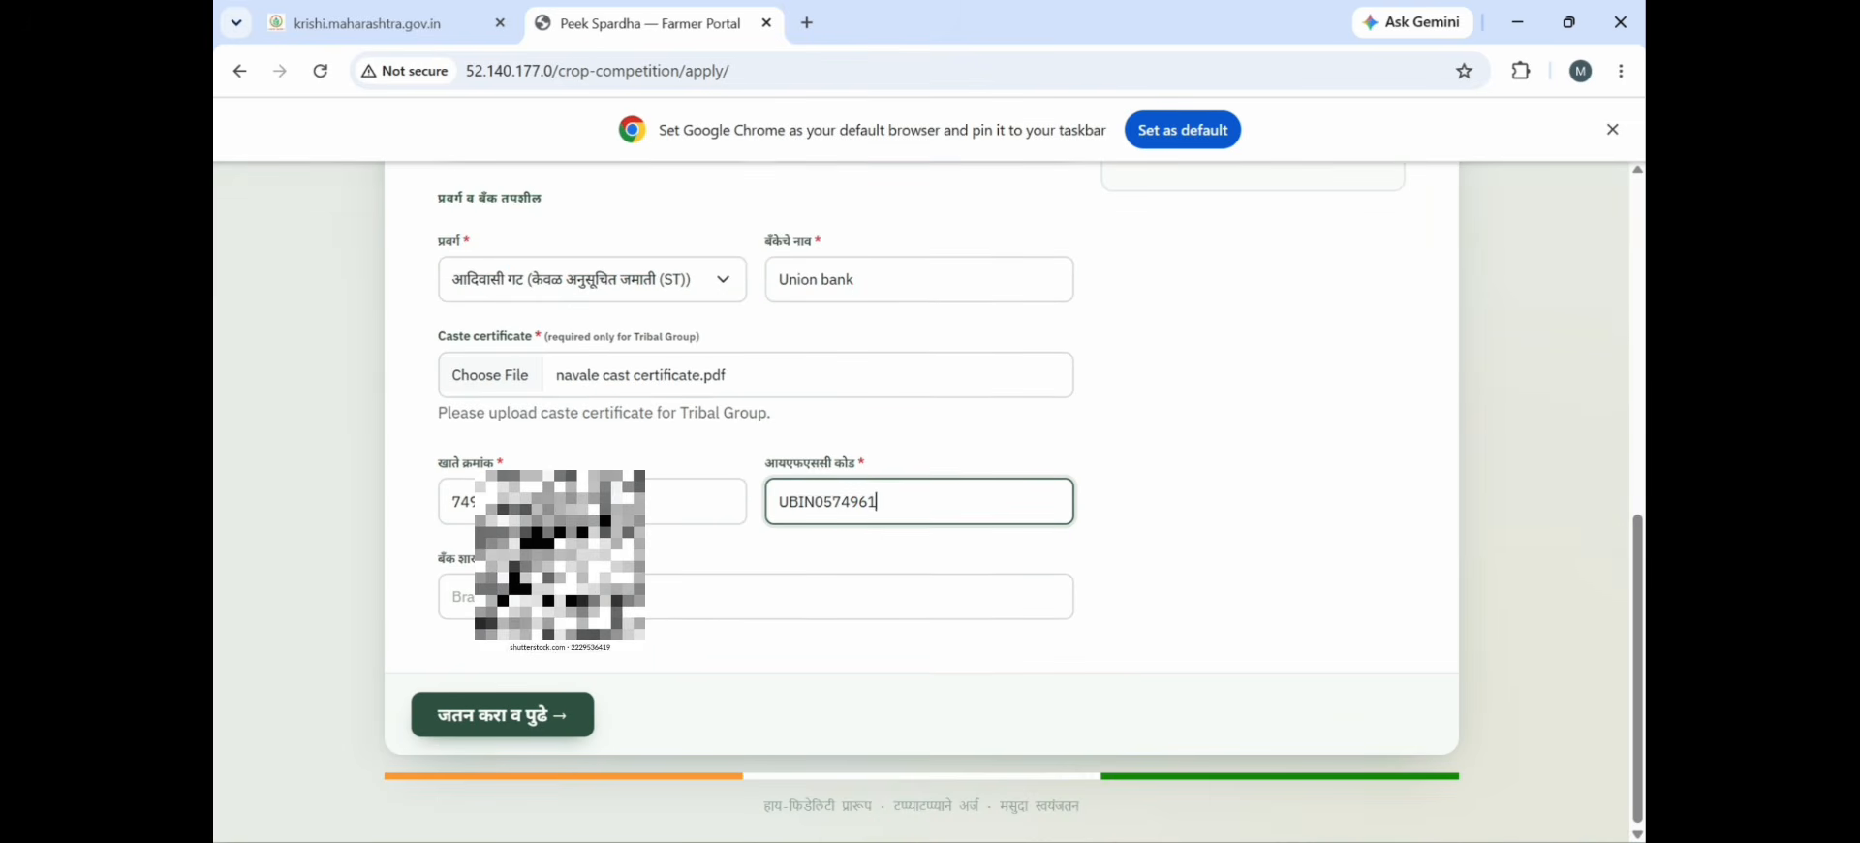
click(571, 597)
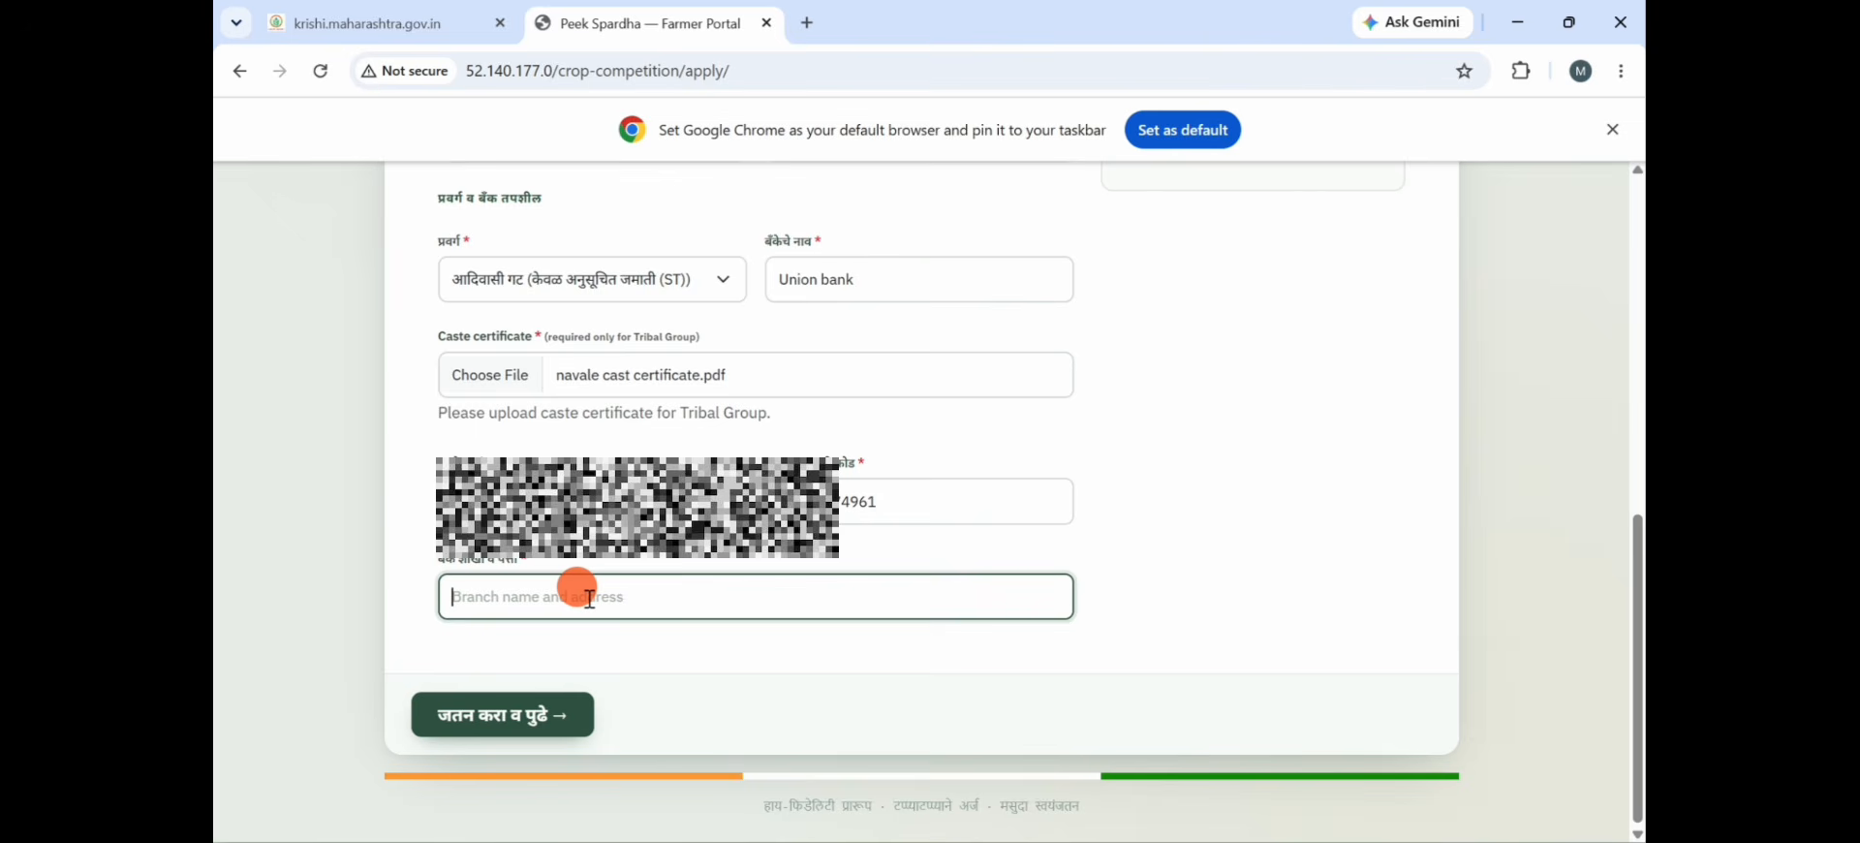
text(d)
key(BackSpace)
text(DHAMN)
key(BackSpace)
text(ANGAON)
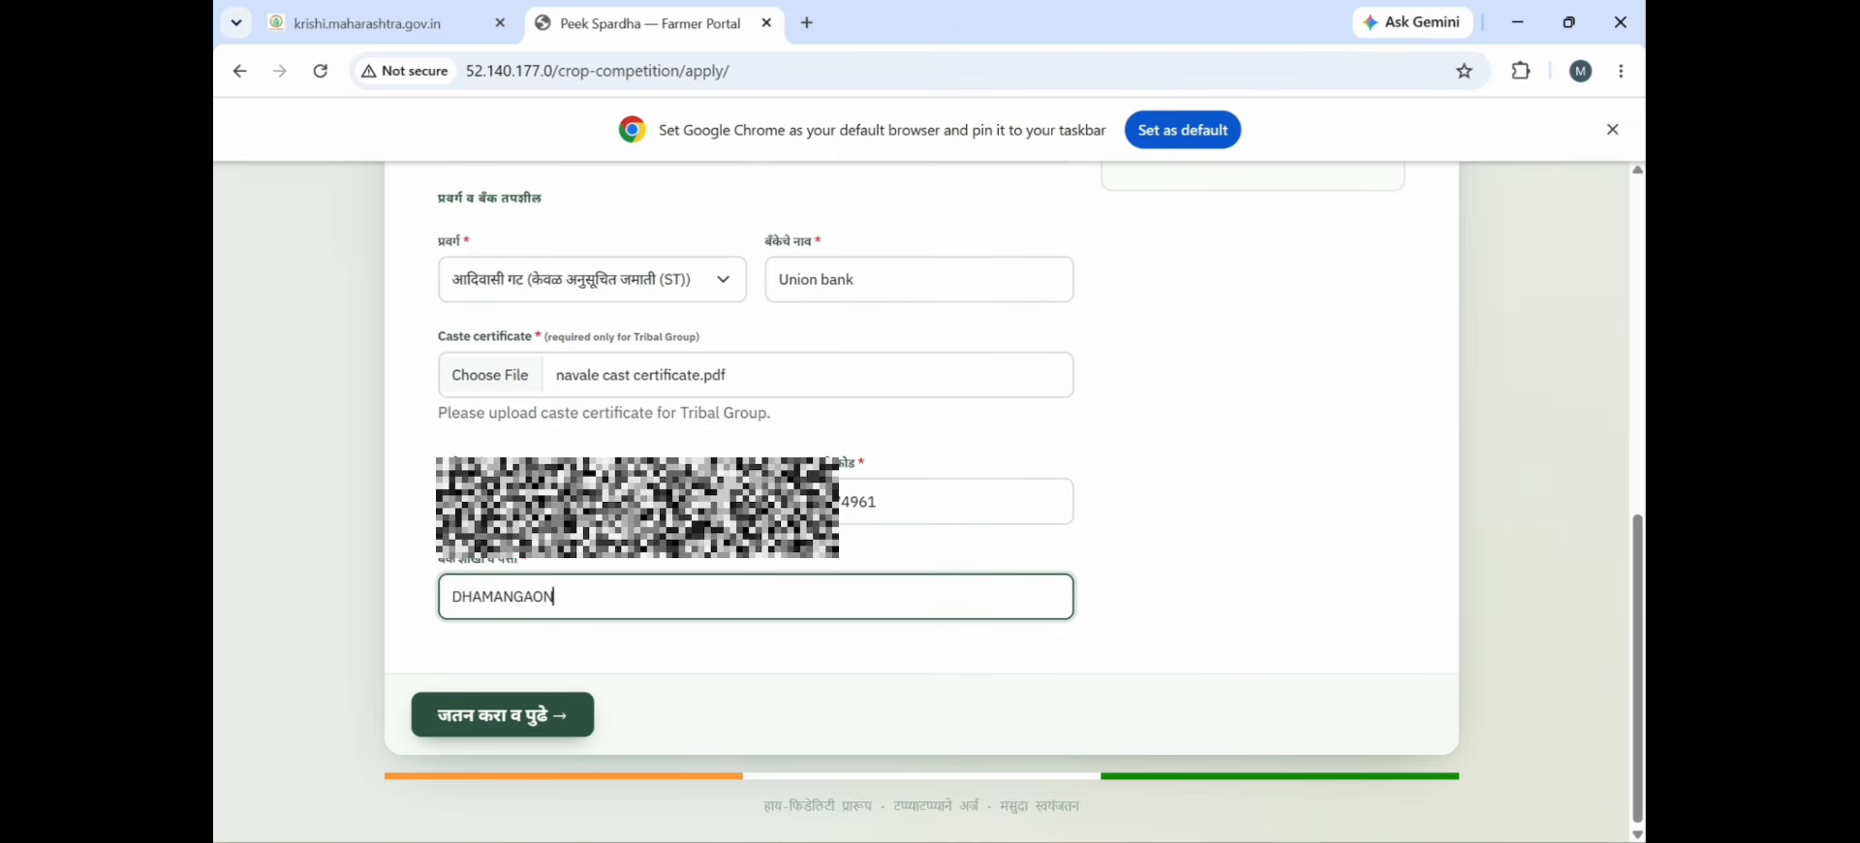
scroll(838, 625, up, 5)
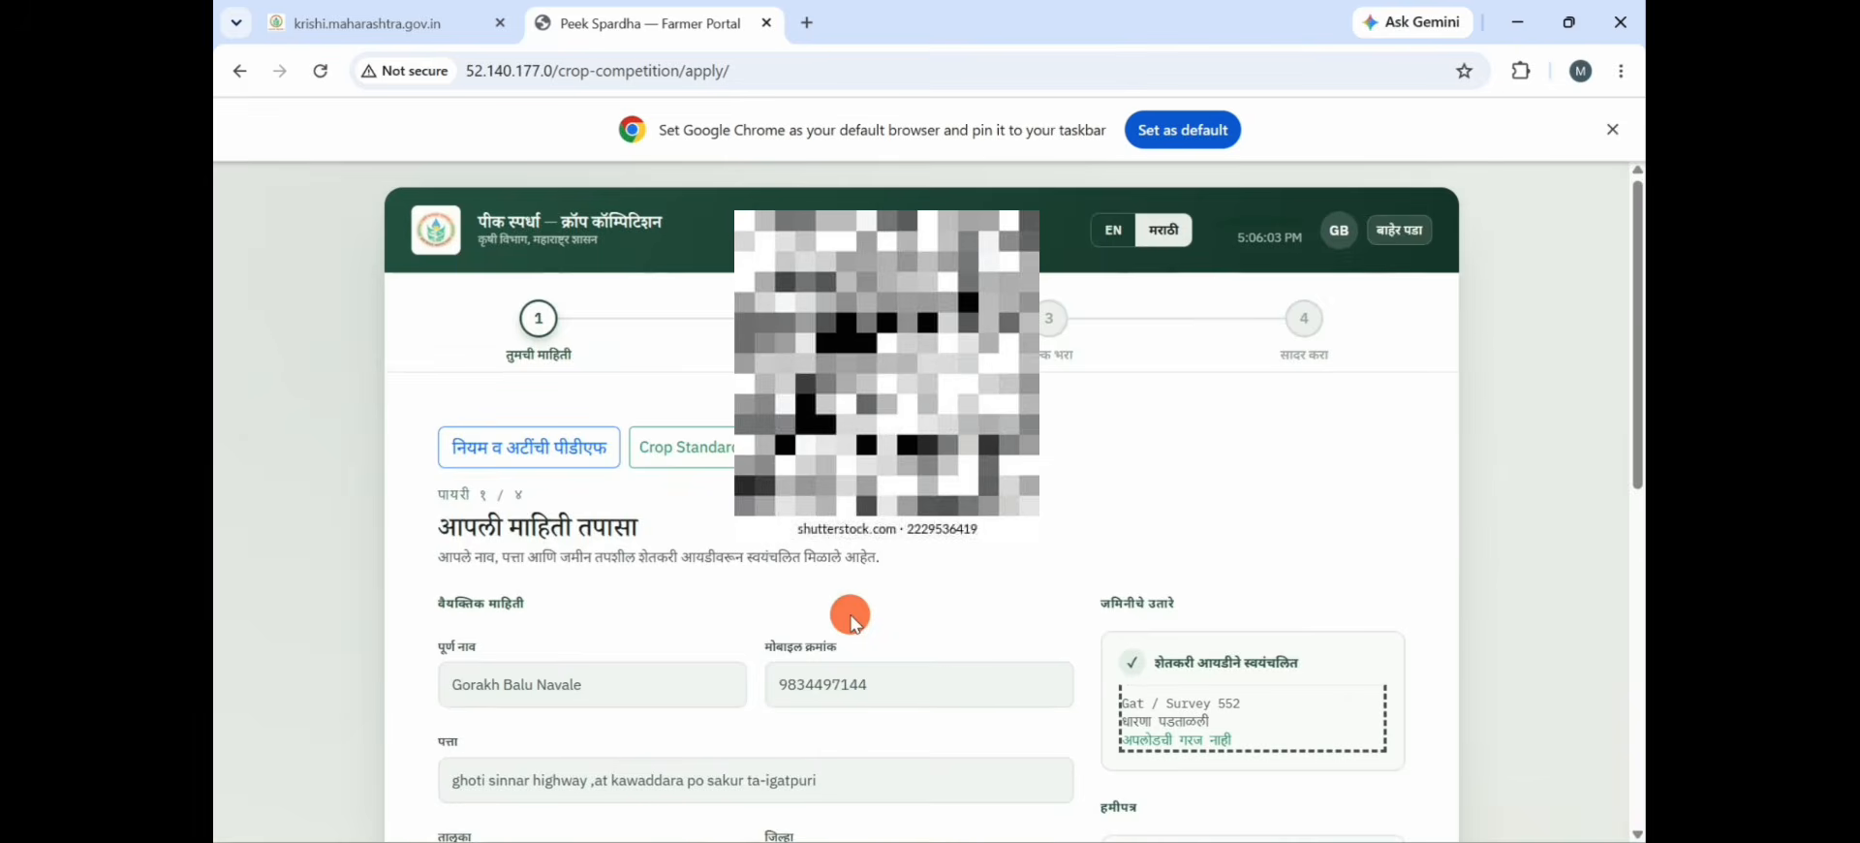
Step: Accept the हमीपत्र land cultivation declaration, then save Step 1 and acknowledge the success message
scroll(872, 622, down, 1)
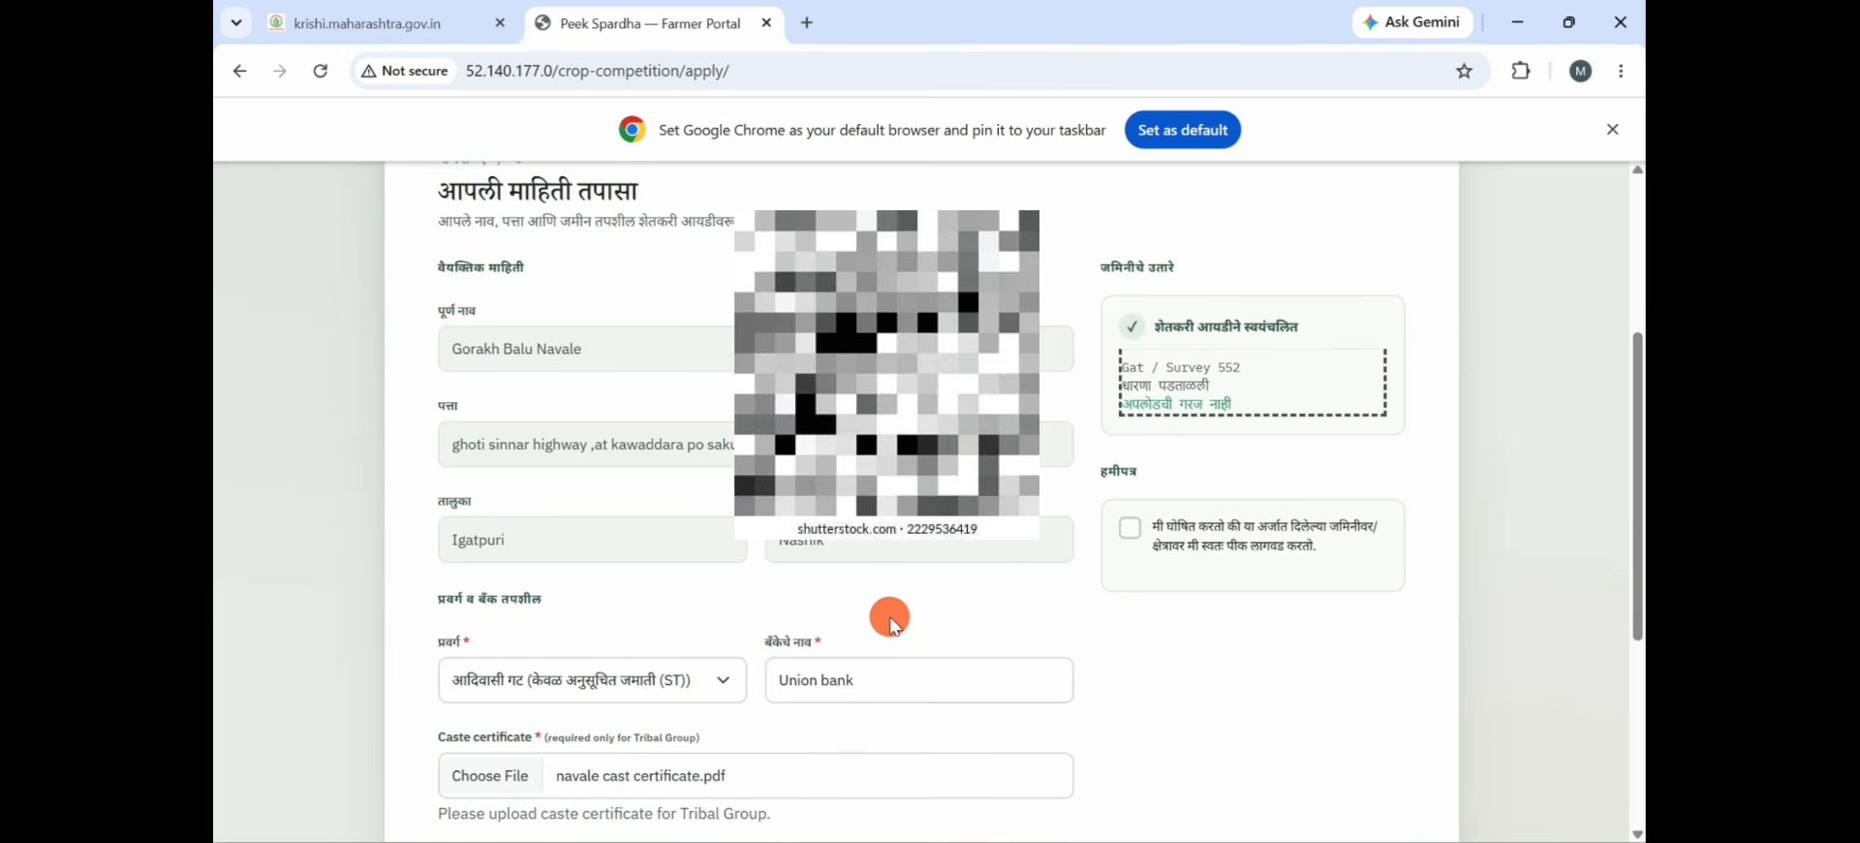
click(1140, 529)
scroll(1140, 529, down, 1)
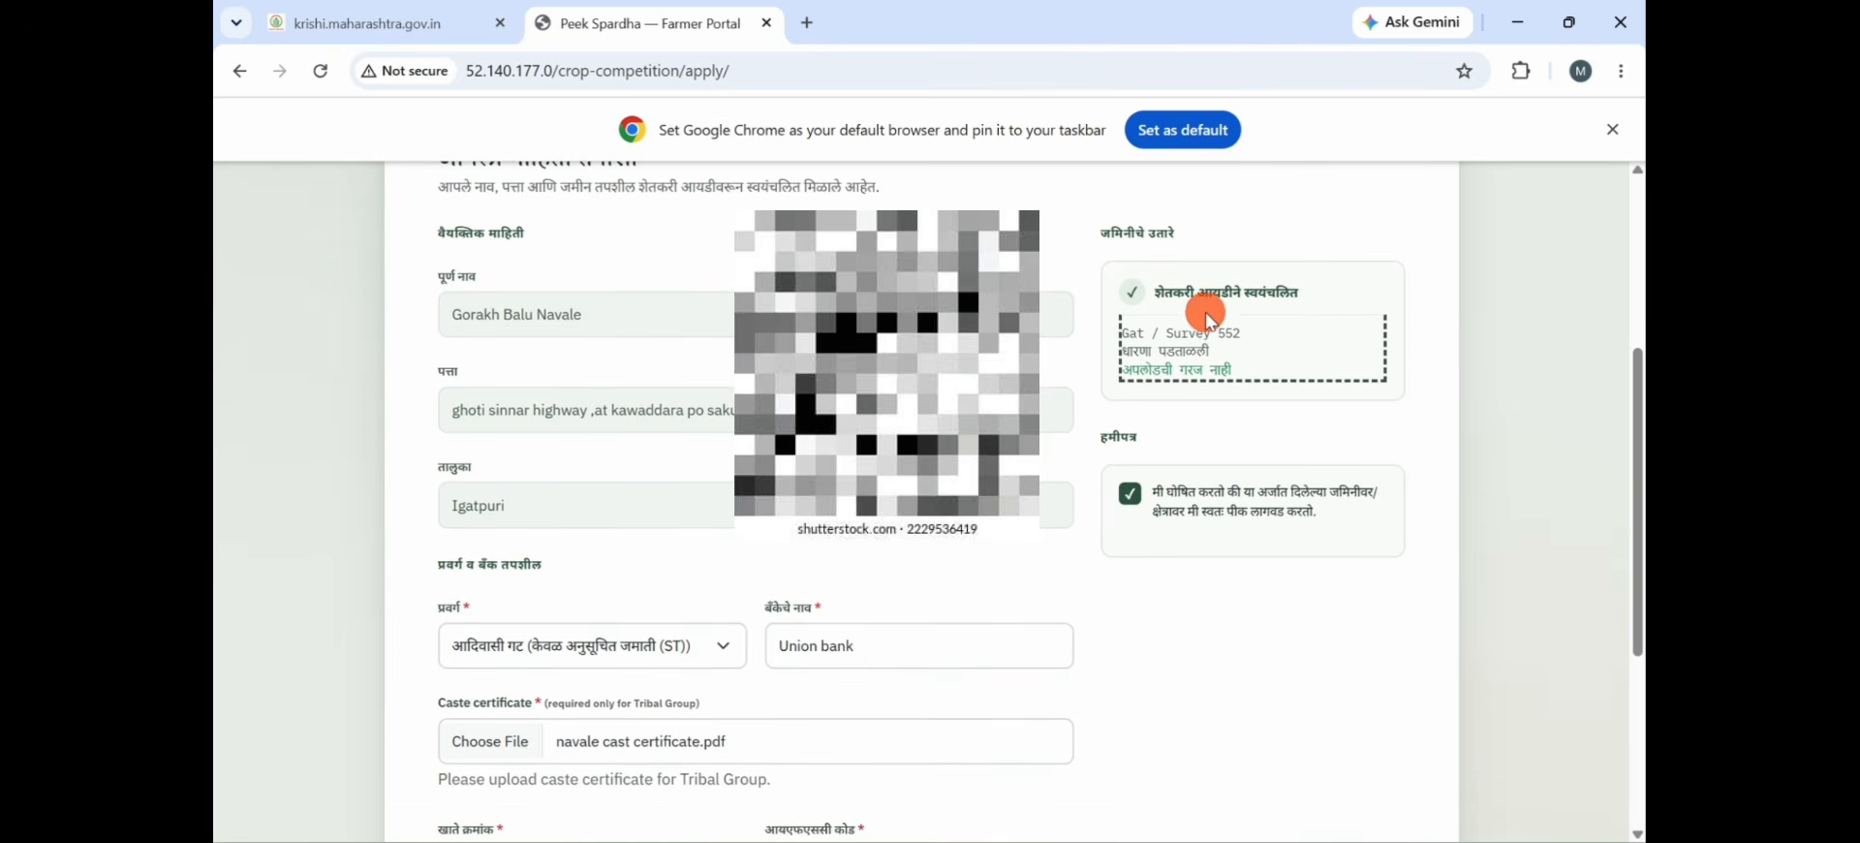
scroll(1308, 446, down, 3)
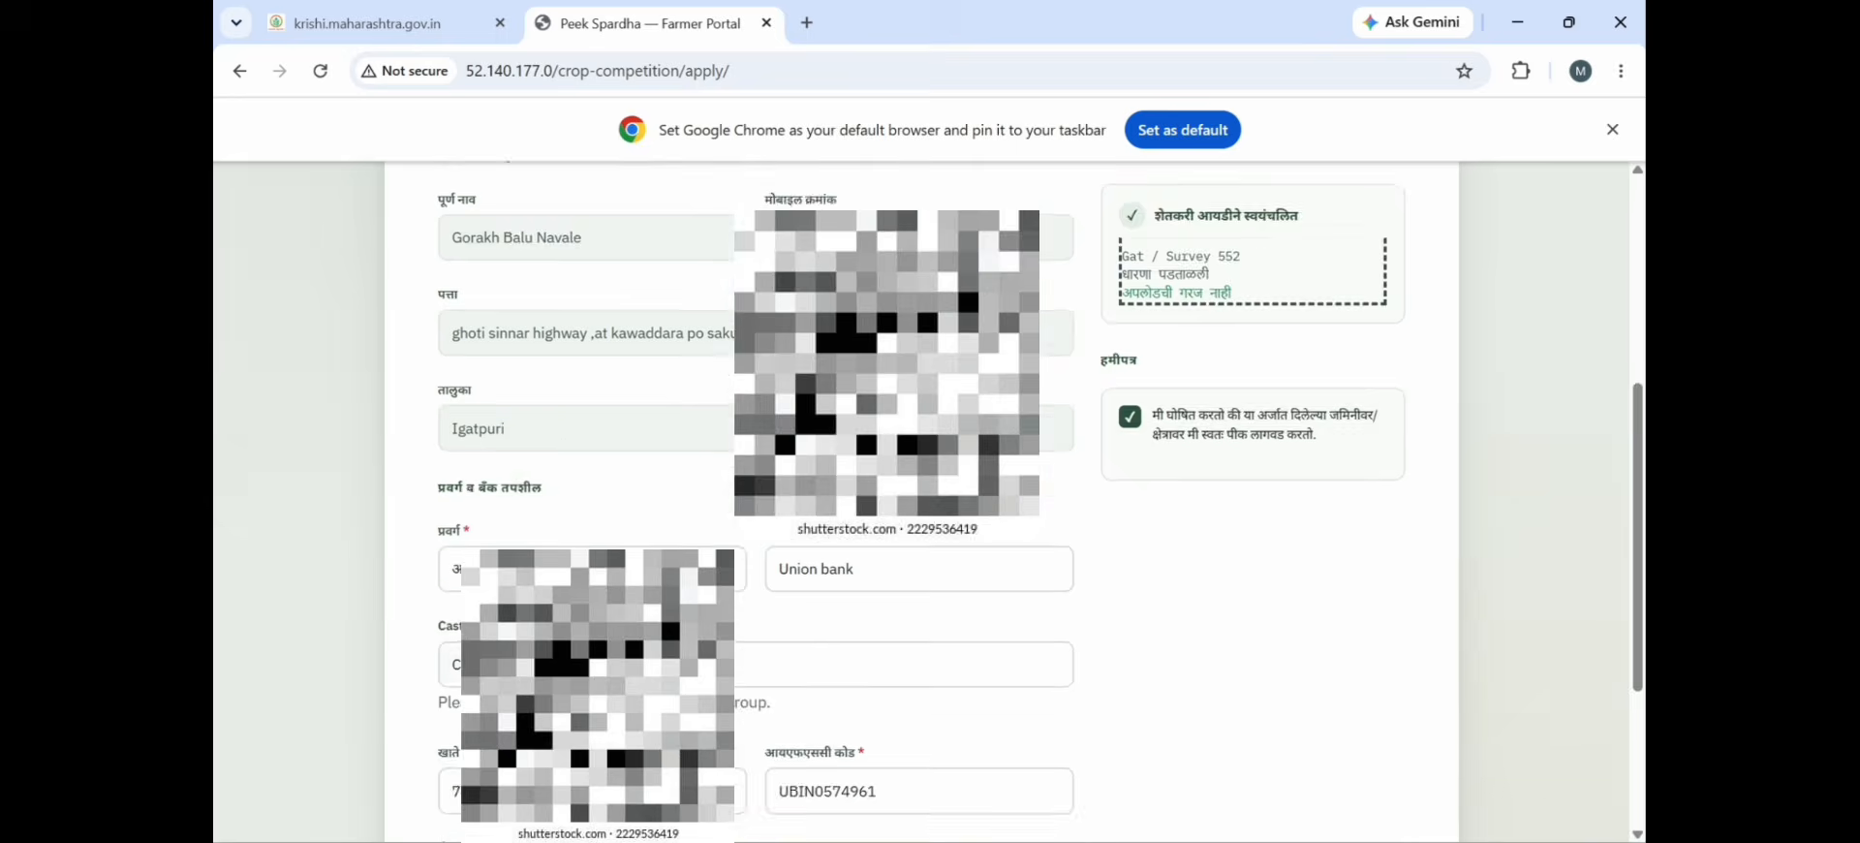
scroll(1345, 432, up, 1)
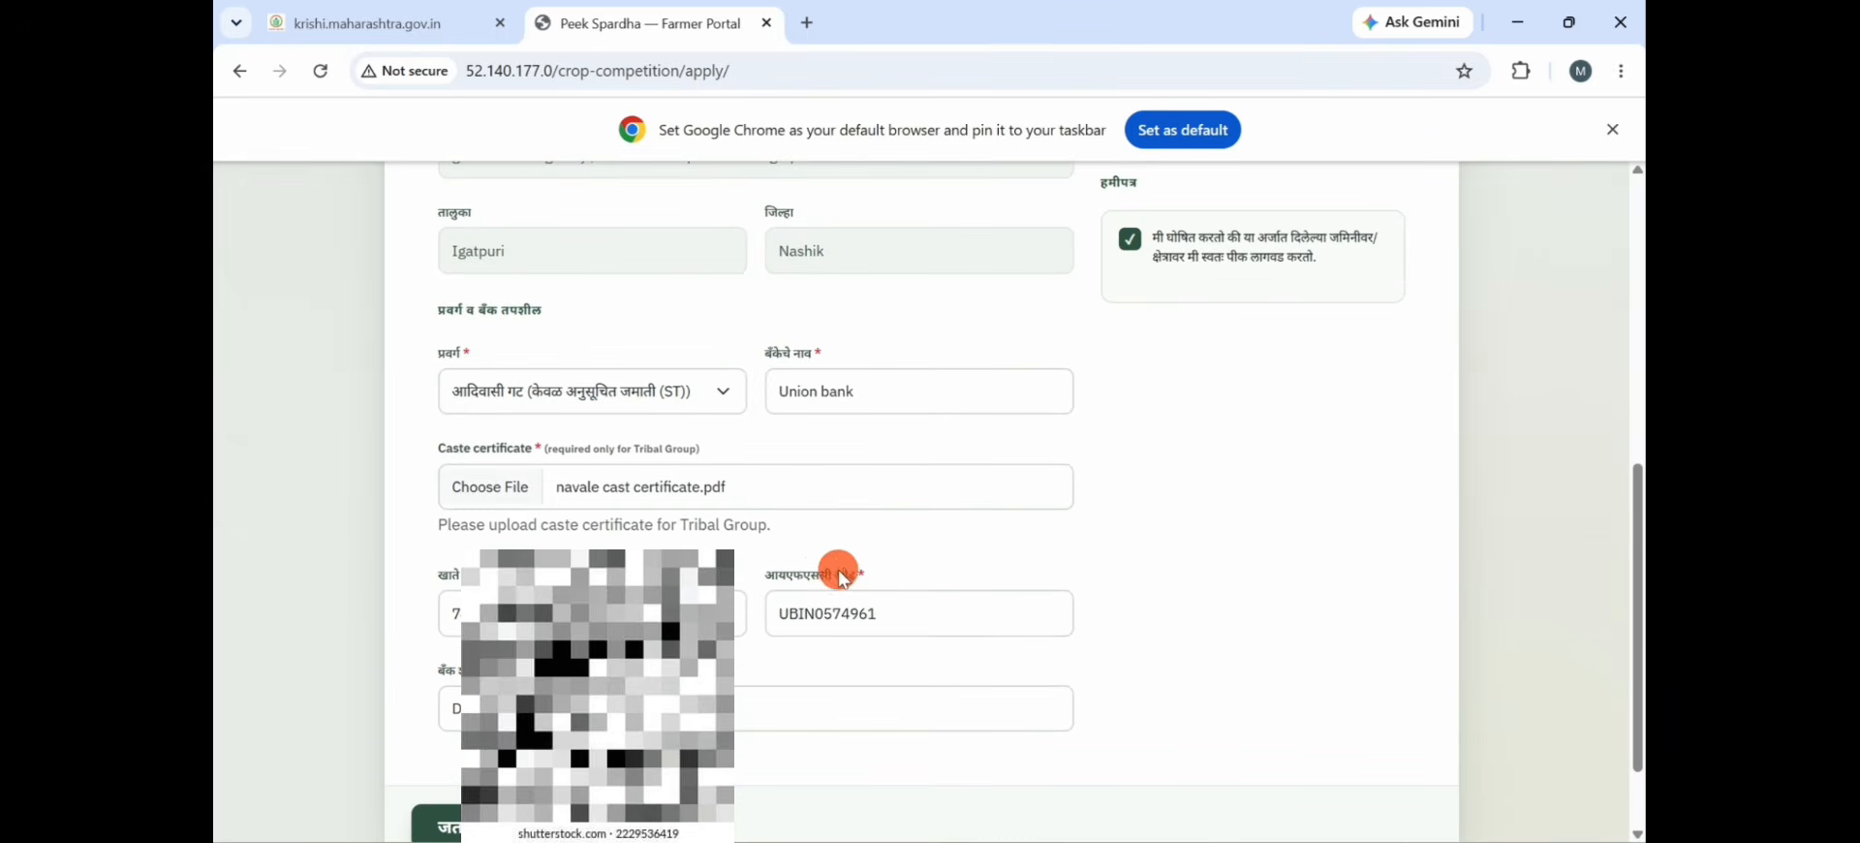
scroll(804, 576, down, 1)
click(481, 715)
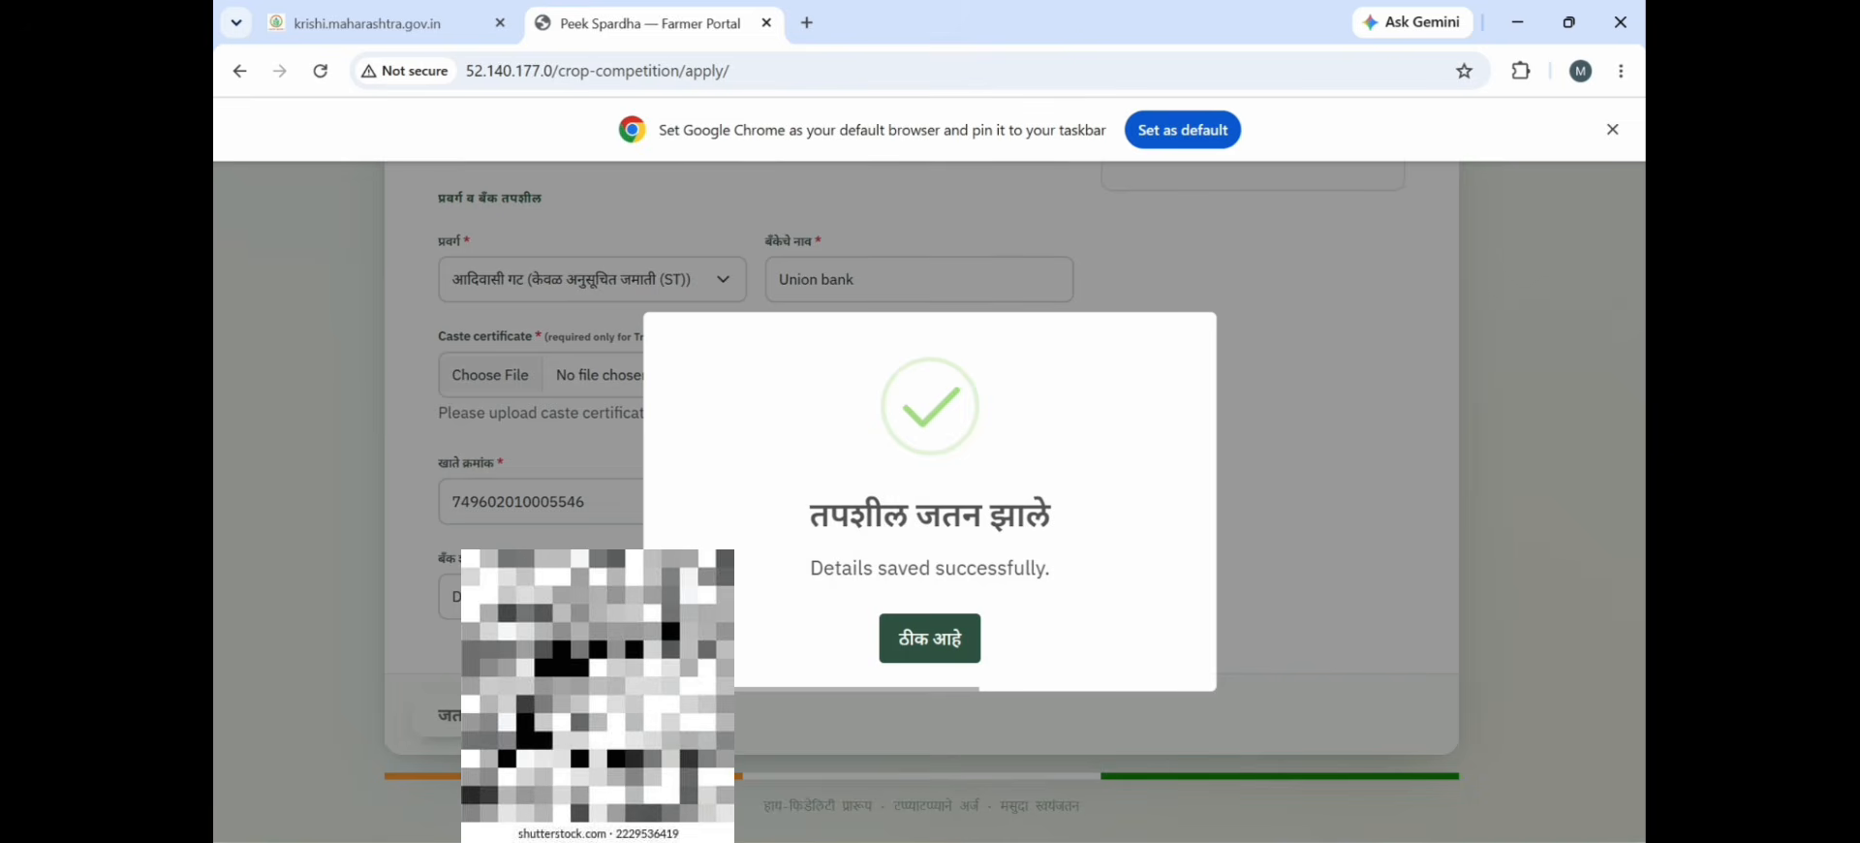
click(938, 640)
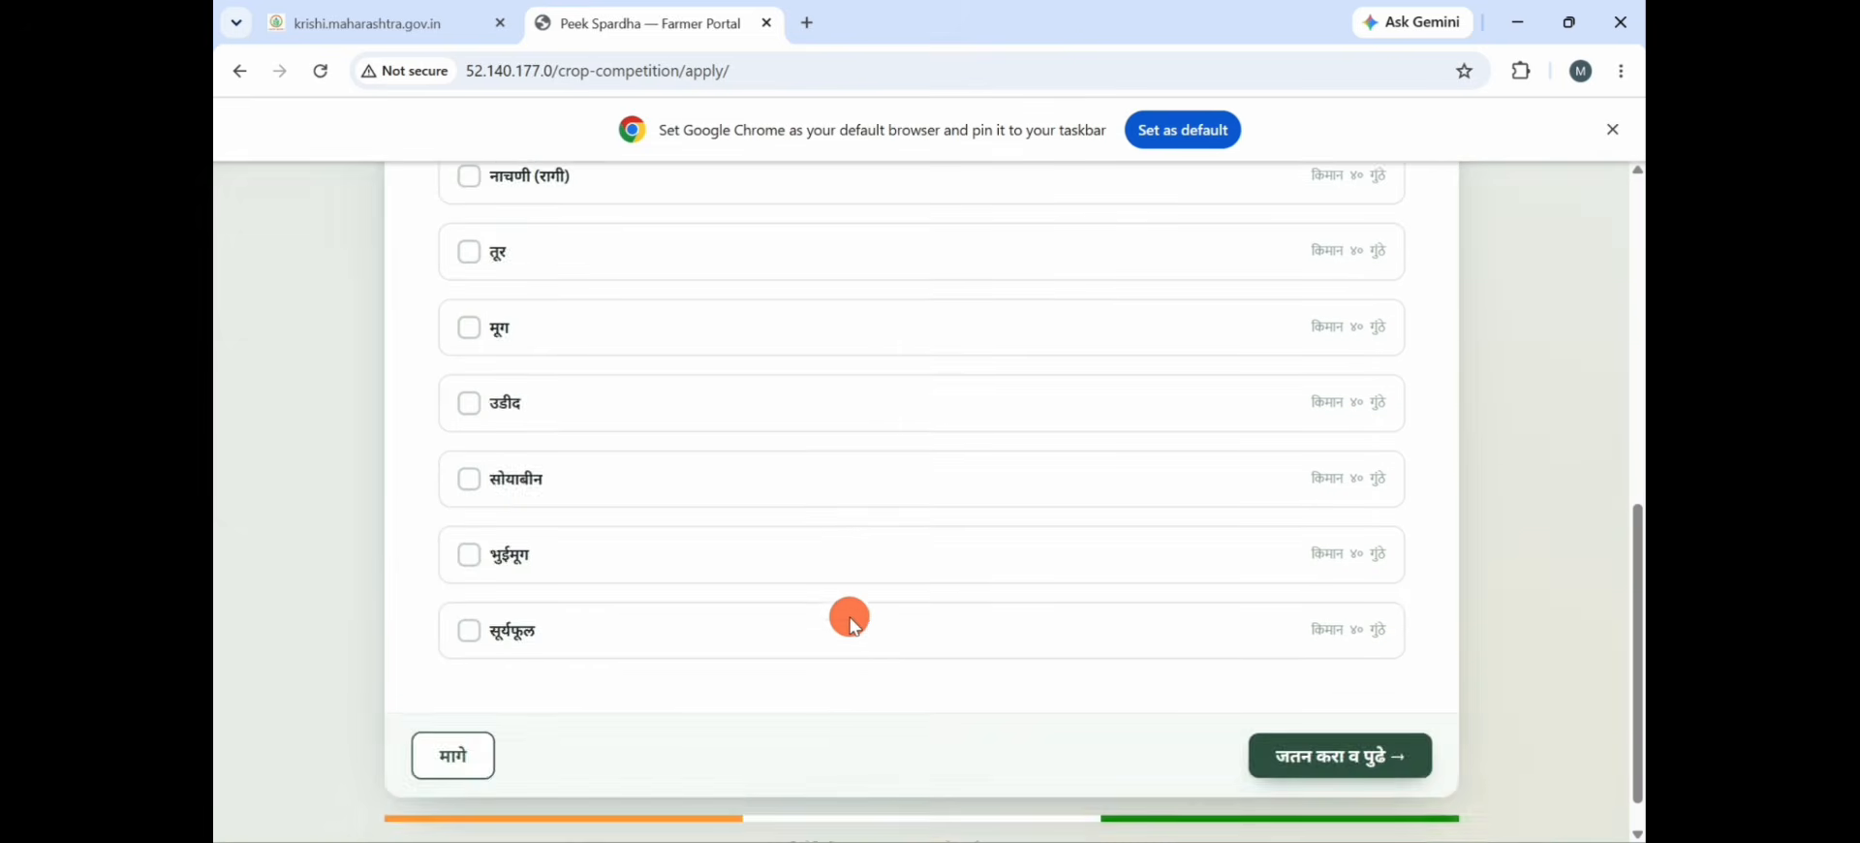
Step: Tick the भात (धान) crop and set its sowing date to 11-07-2026
scroll(848, 614, up, 3)
scroll(849, 615, up, 4)
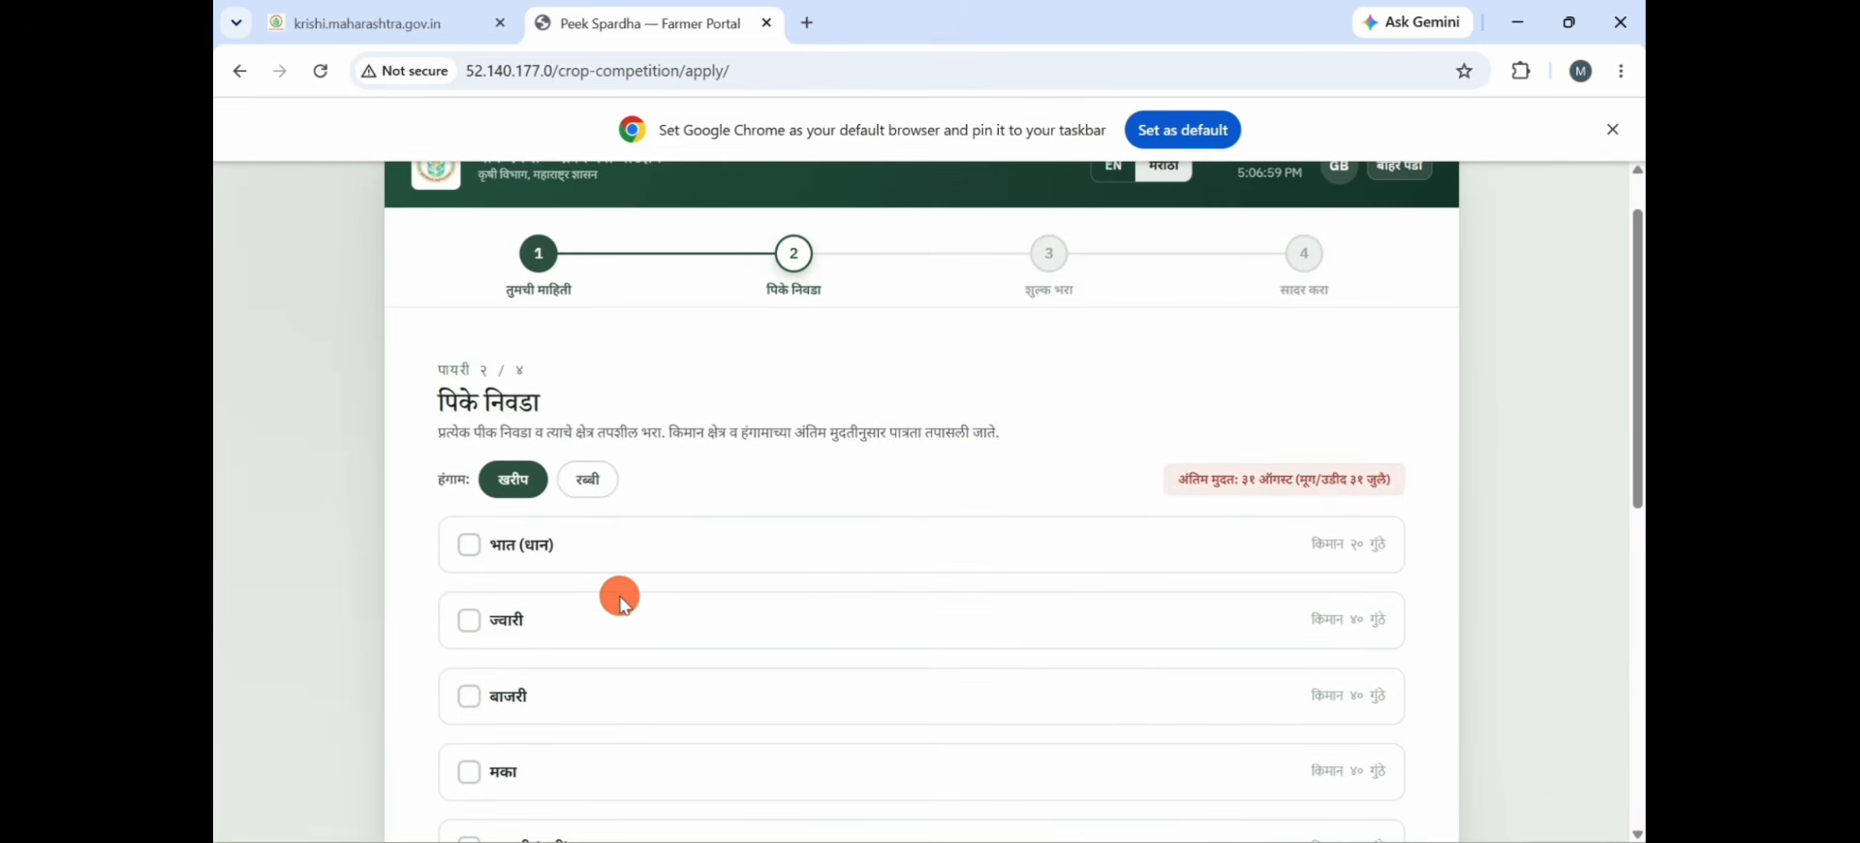
click(469, 544)
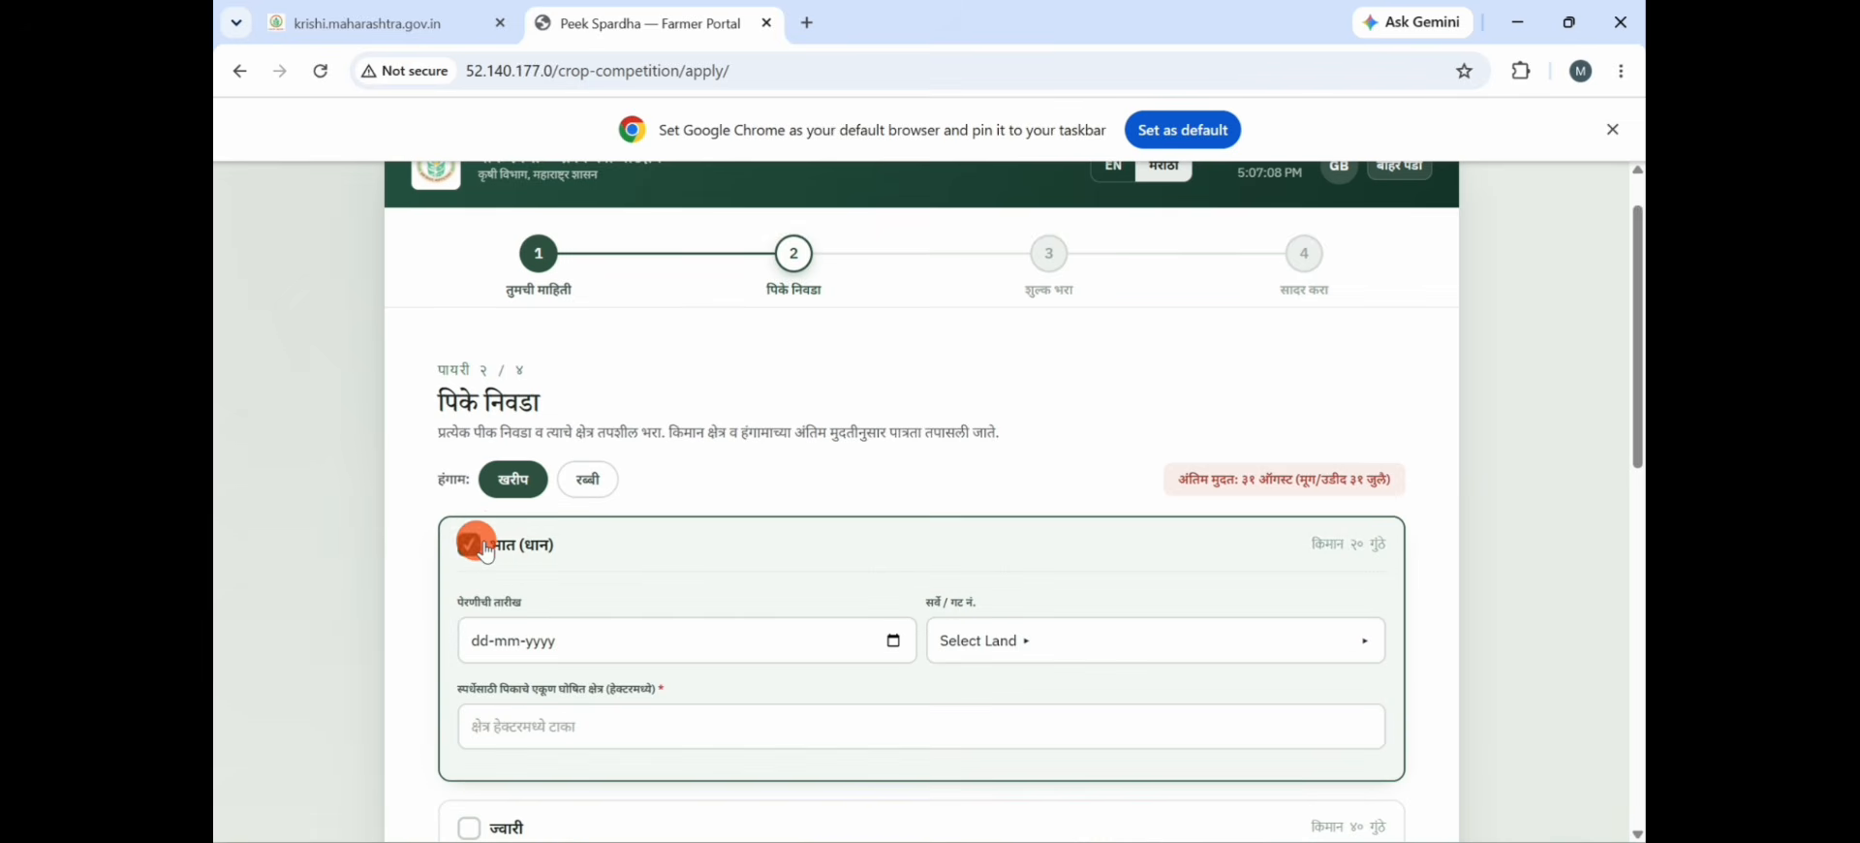
click(549, 641)
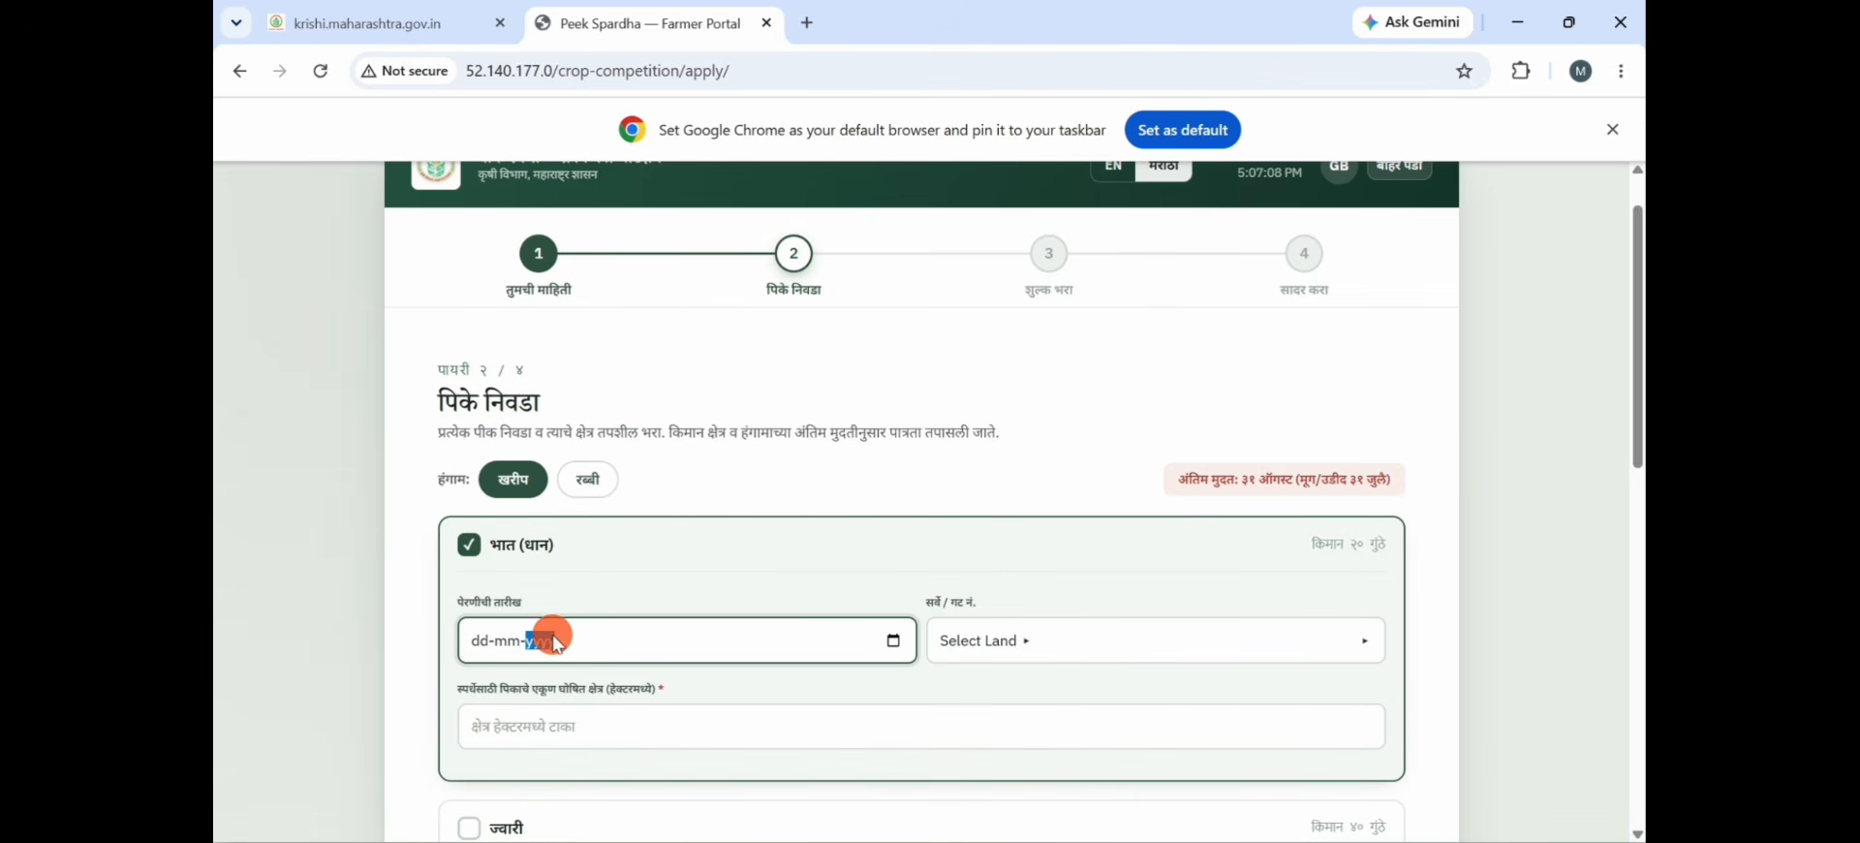
click(895, 641)
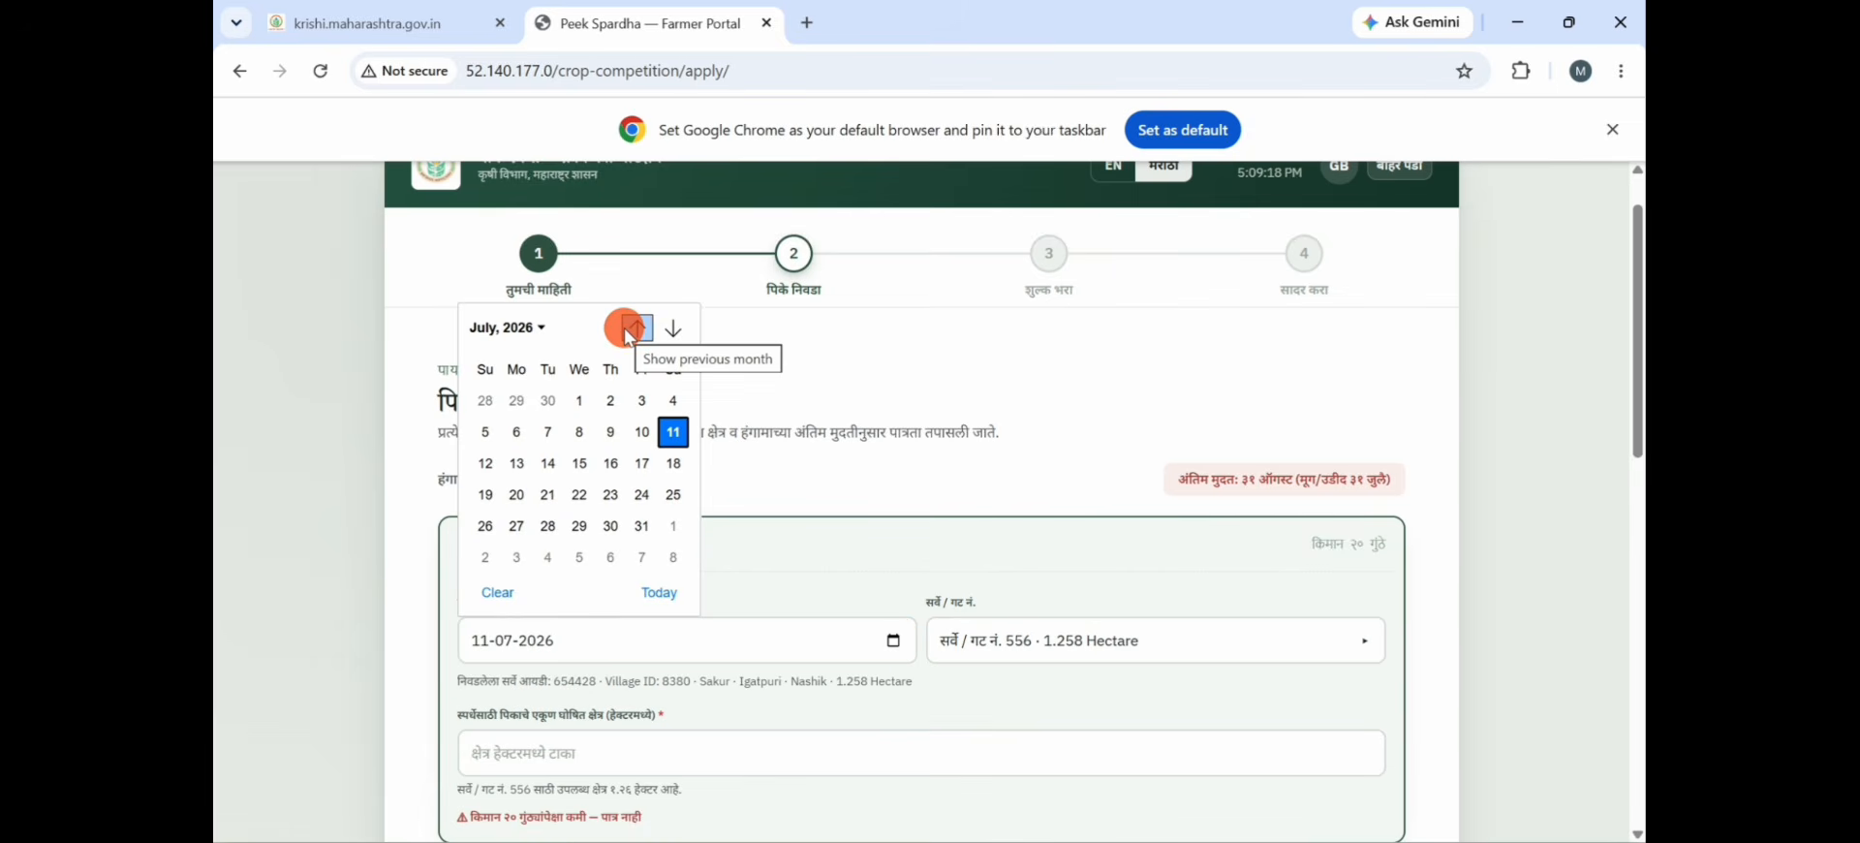
Step: Assign survey number 556 (1.258 Hectare) as the rice crop's land
click(1179, 641)
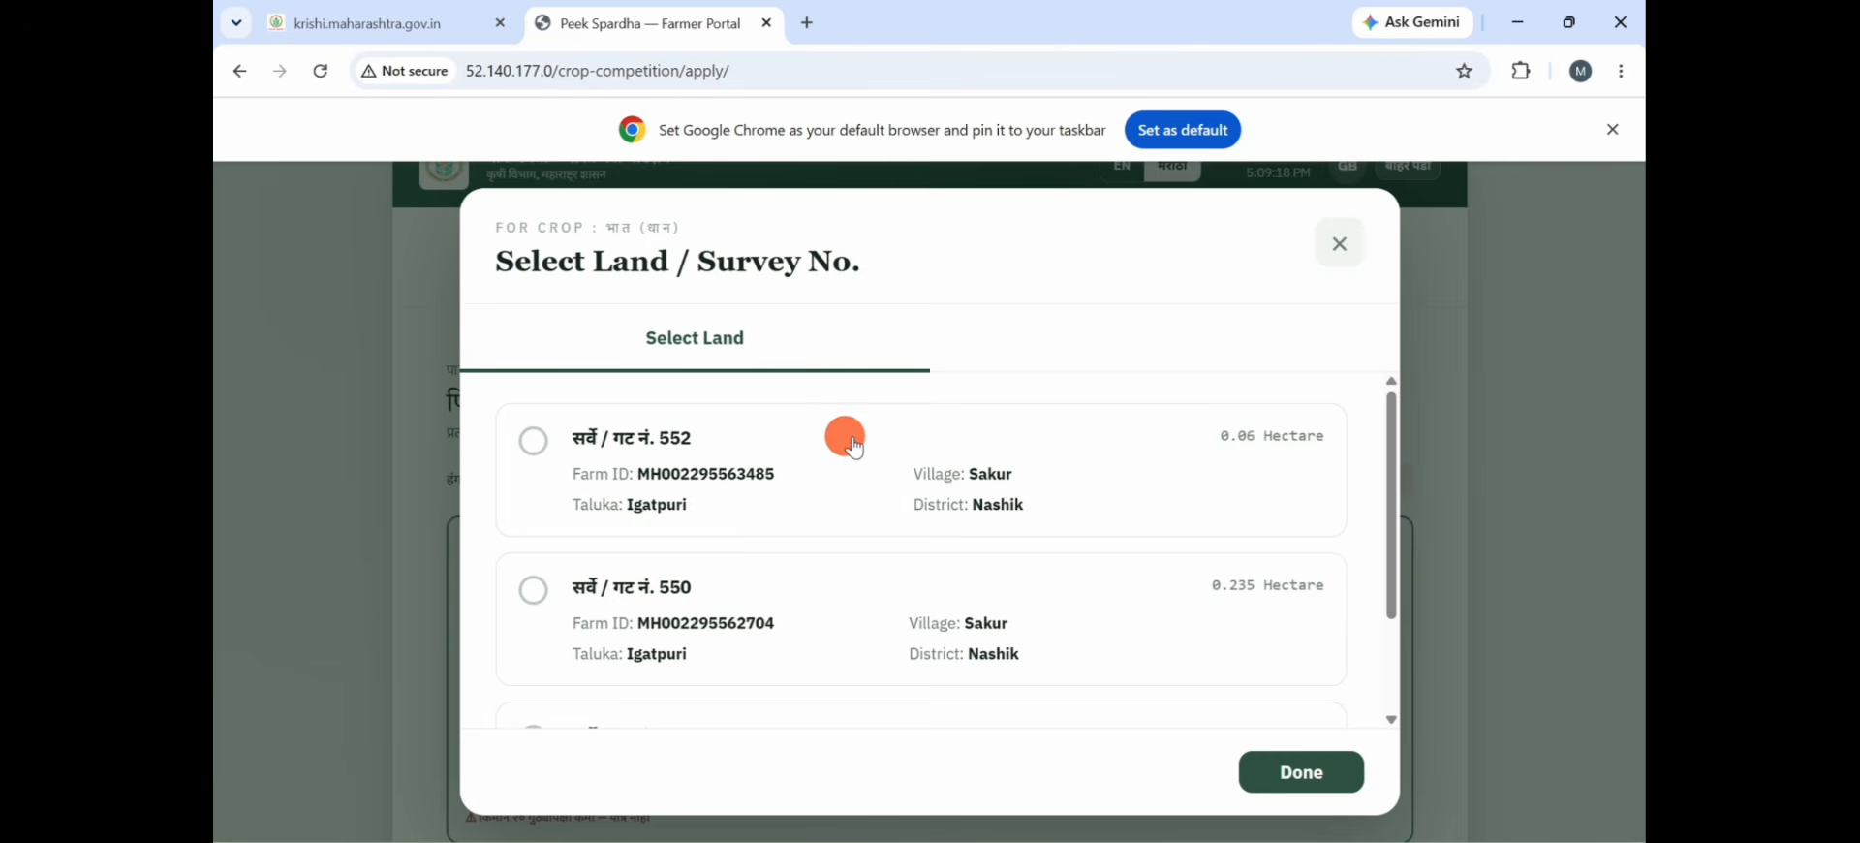
scroll(843, 438, down, 2)
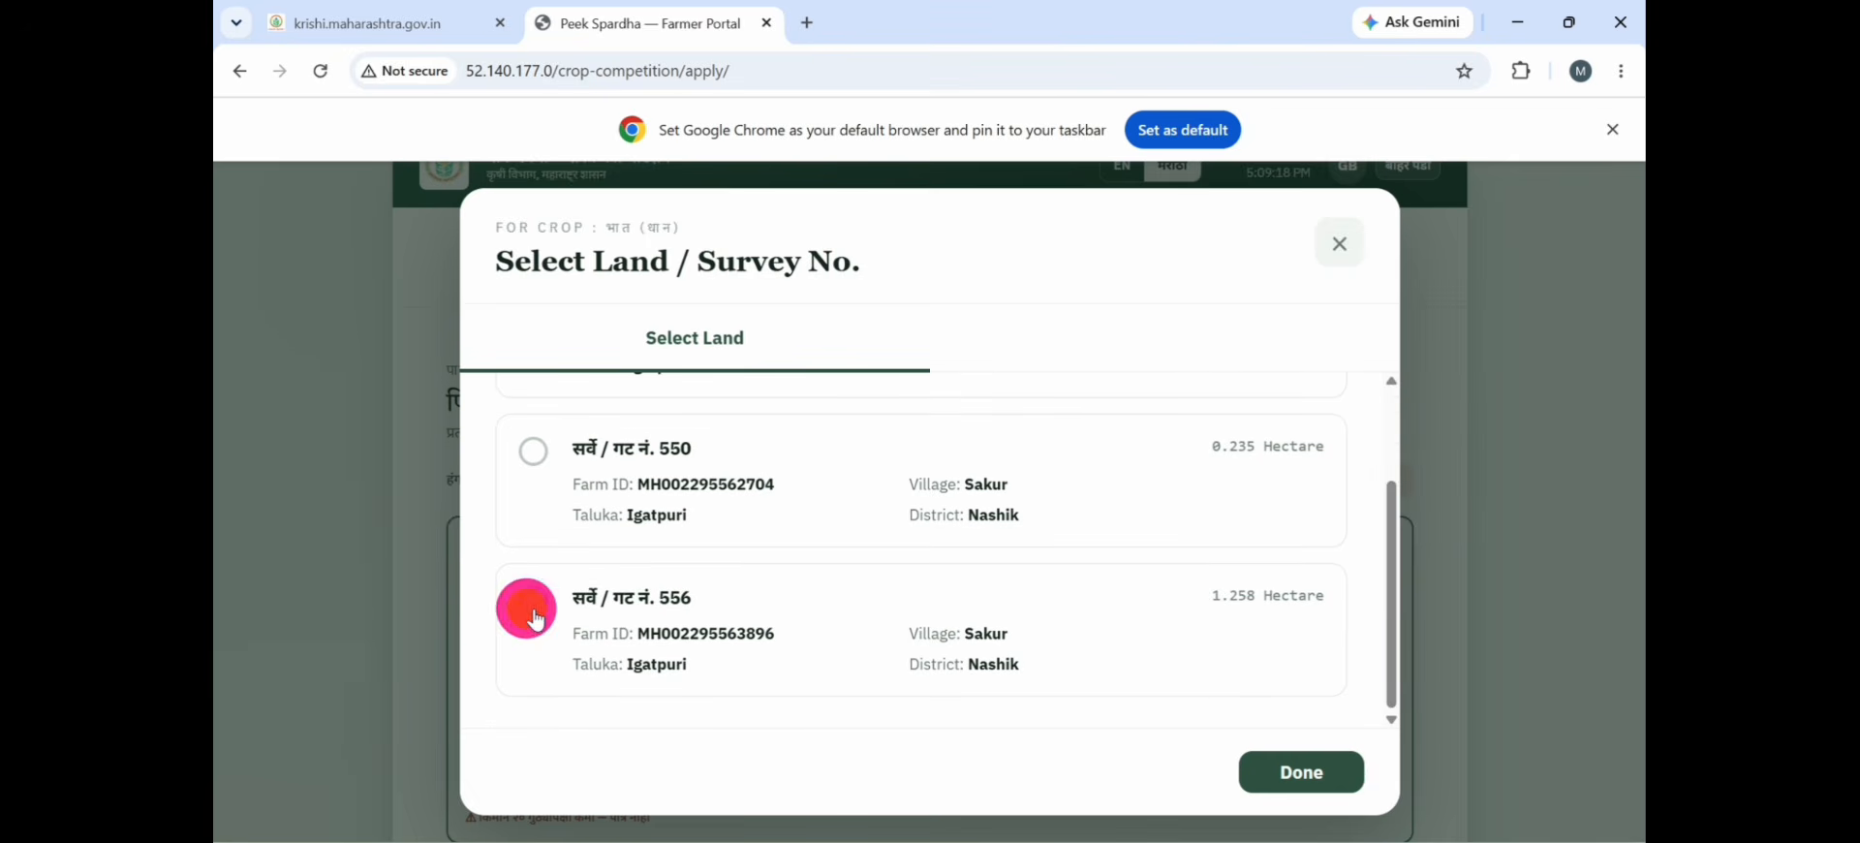
click(532, 608)
click(1296, 770)
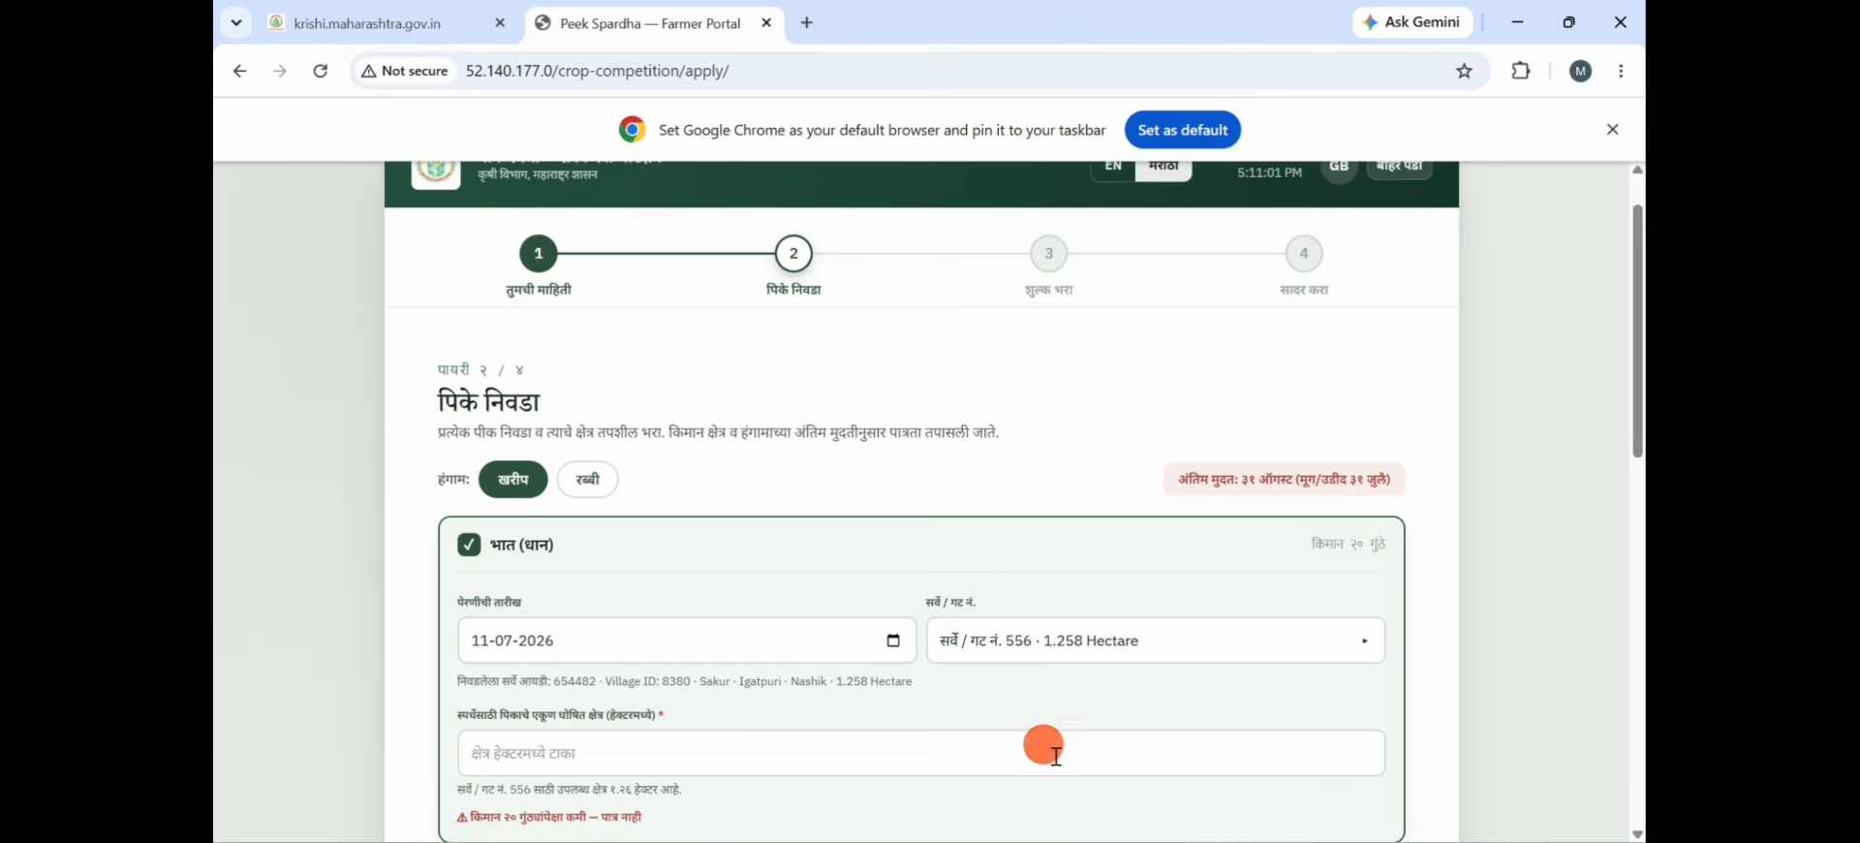
Step: Enter 0.40 hectare as the rice competition area, save, and acknowledge the saved message
scroll(975, 643, down, 2)
click(600, 546)
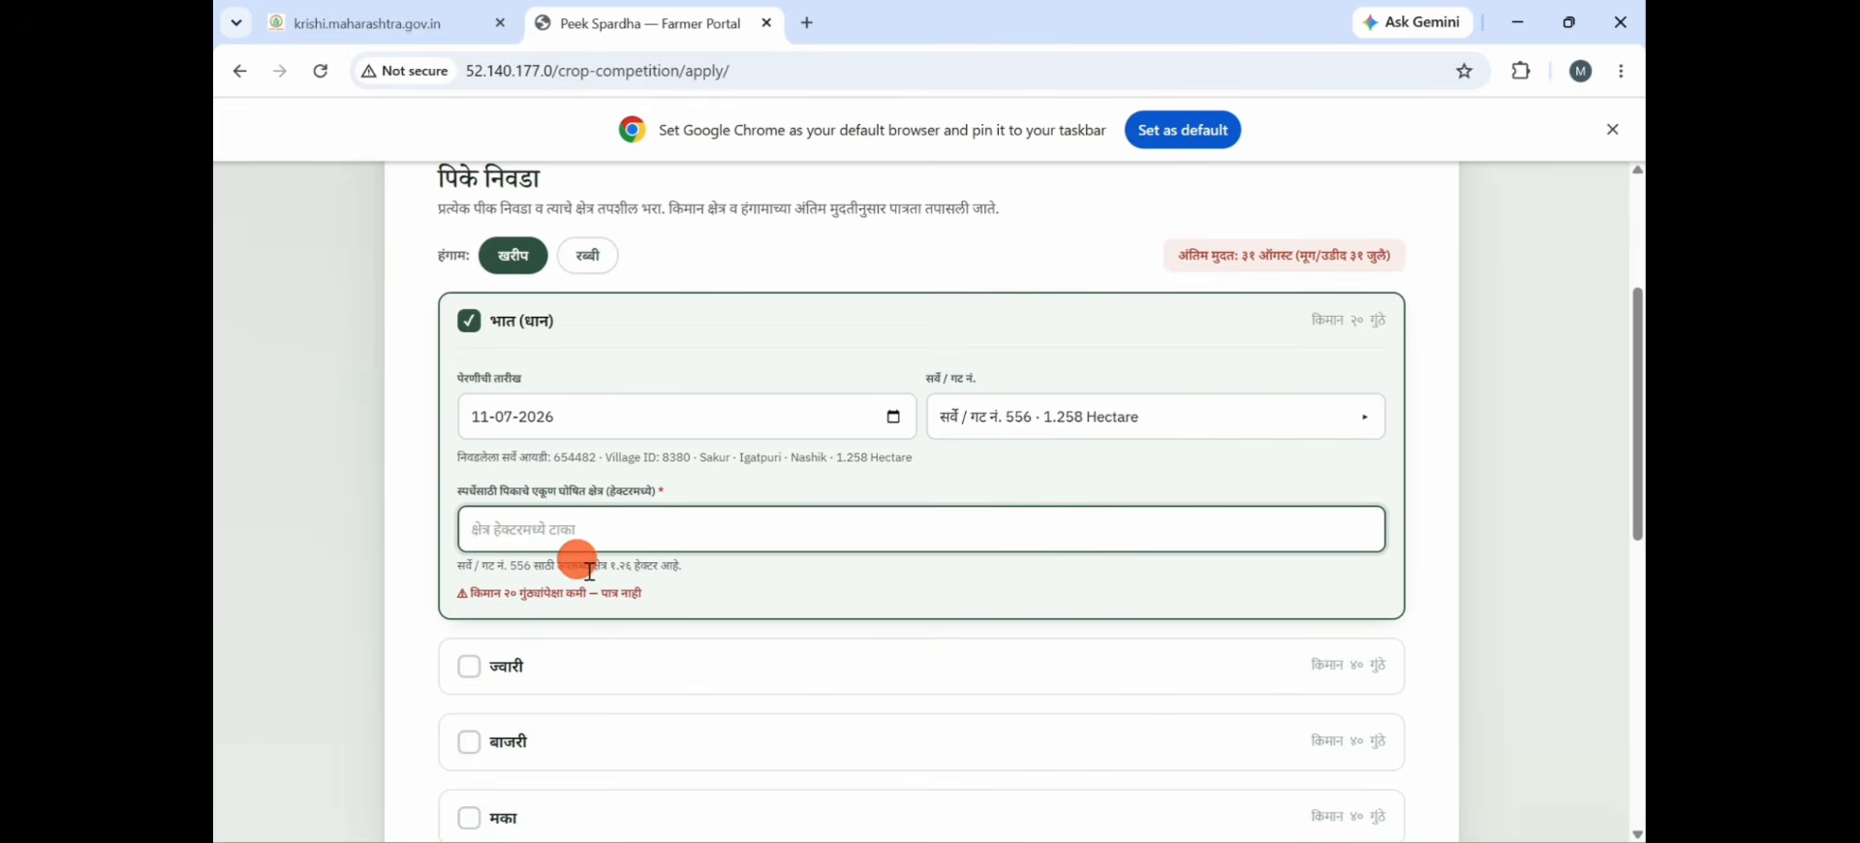
click(549, 532)
text(0)
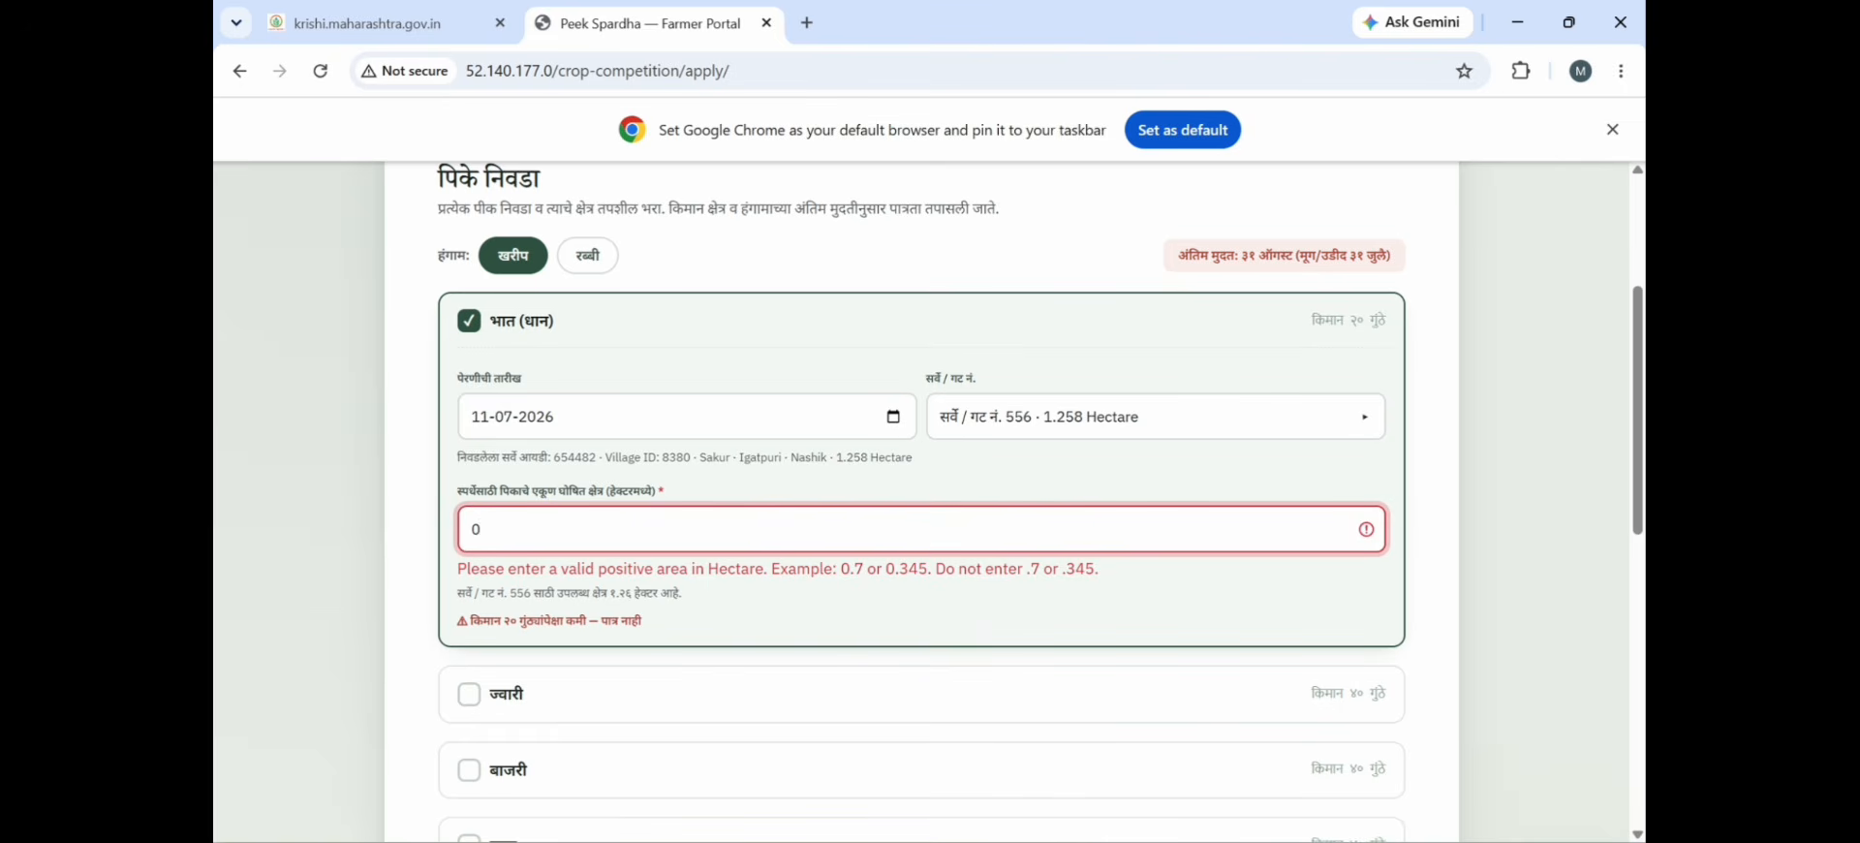
text(.40)
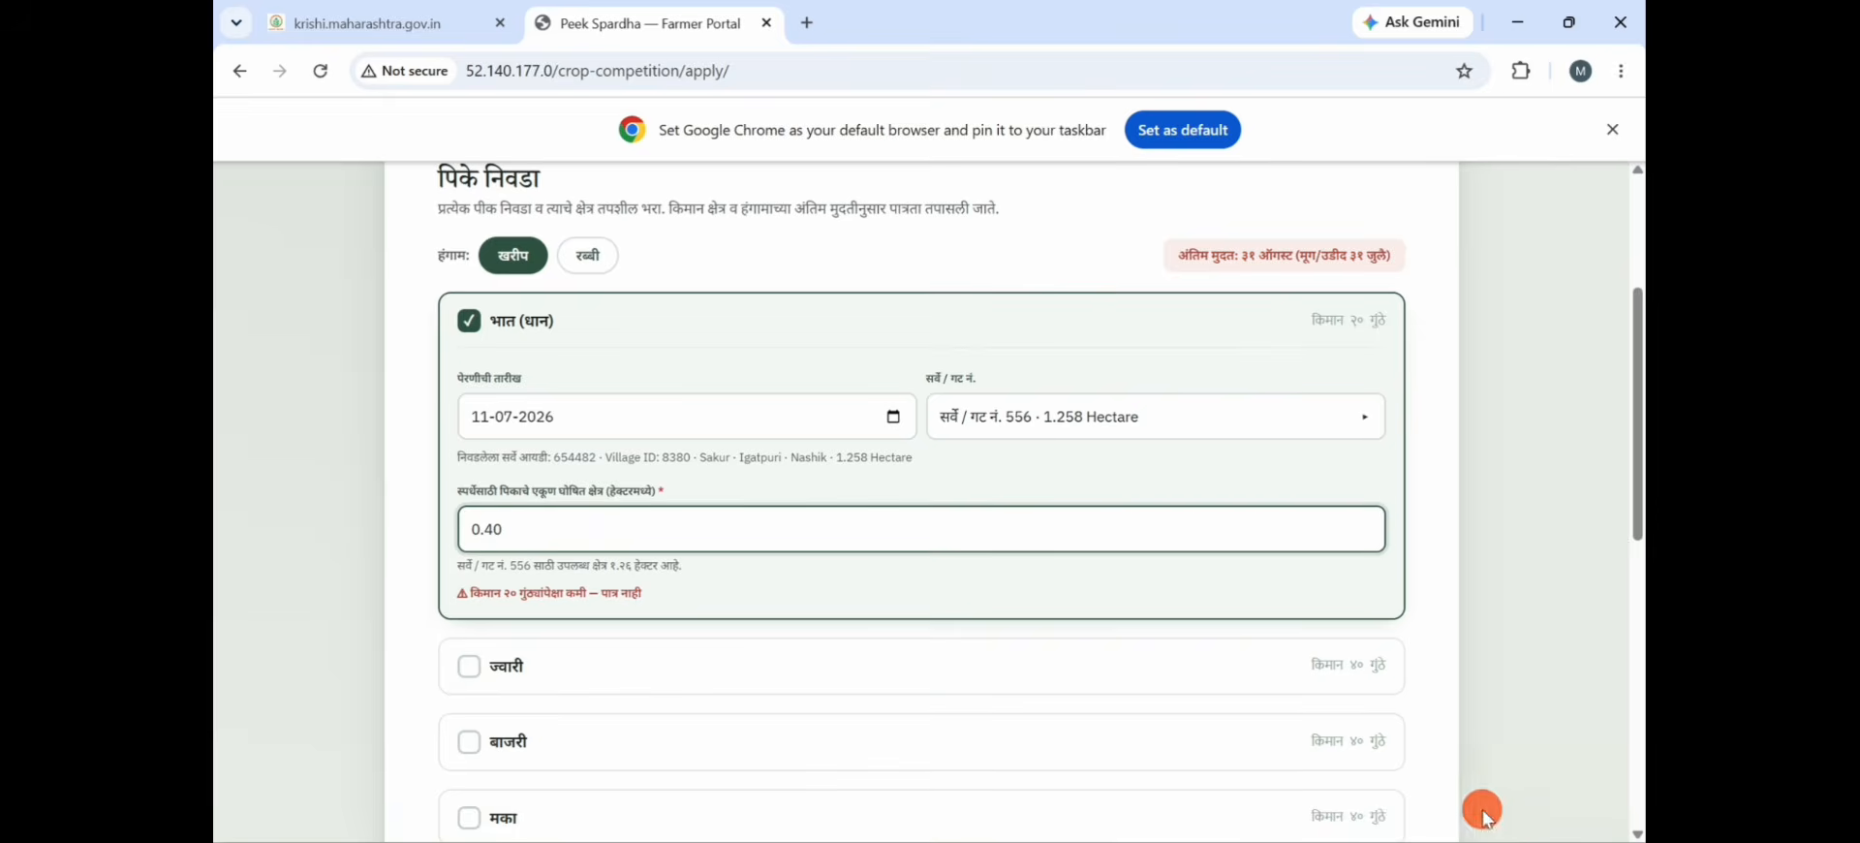
scroll(1279, 684, down, 9)
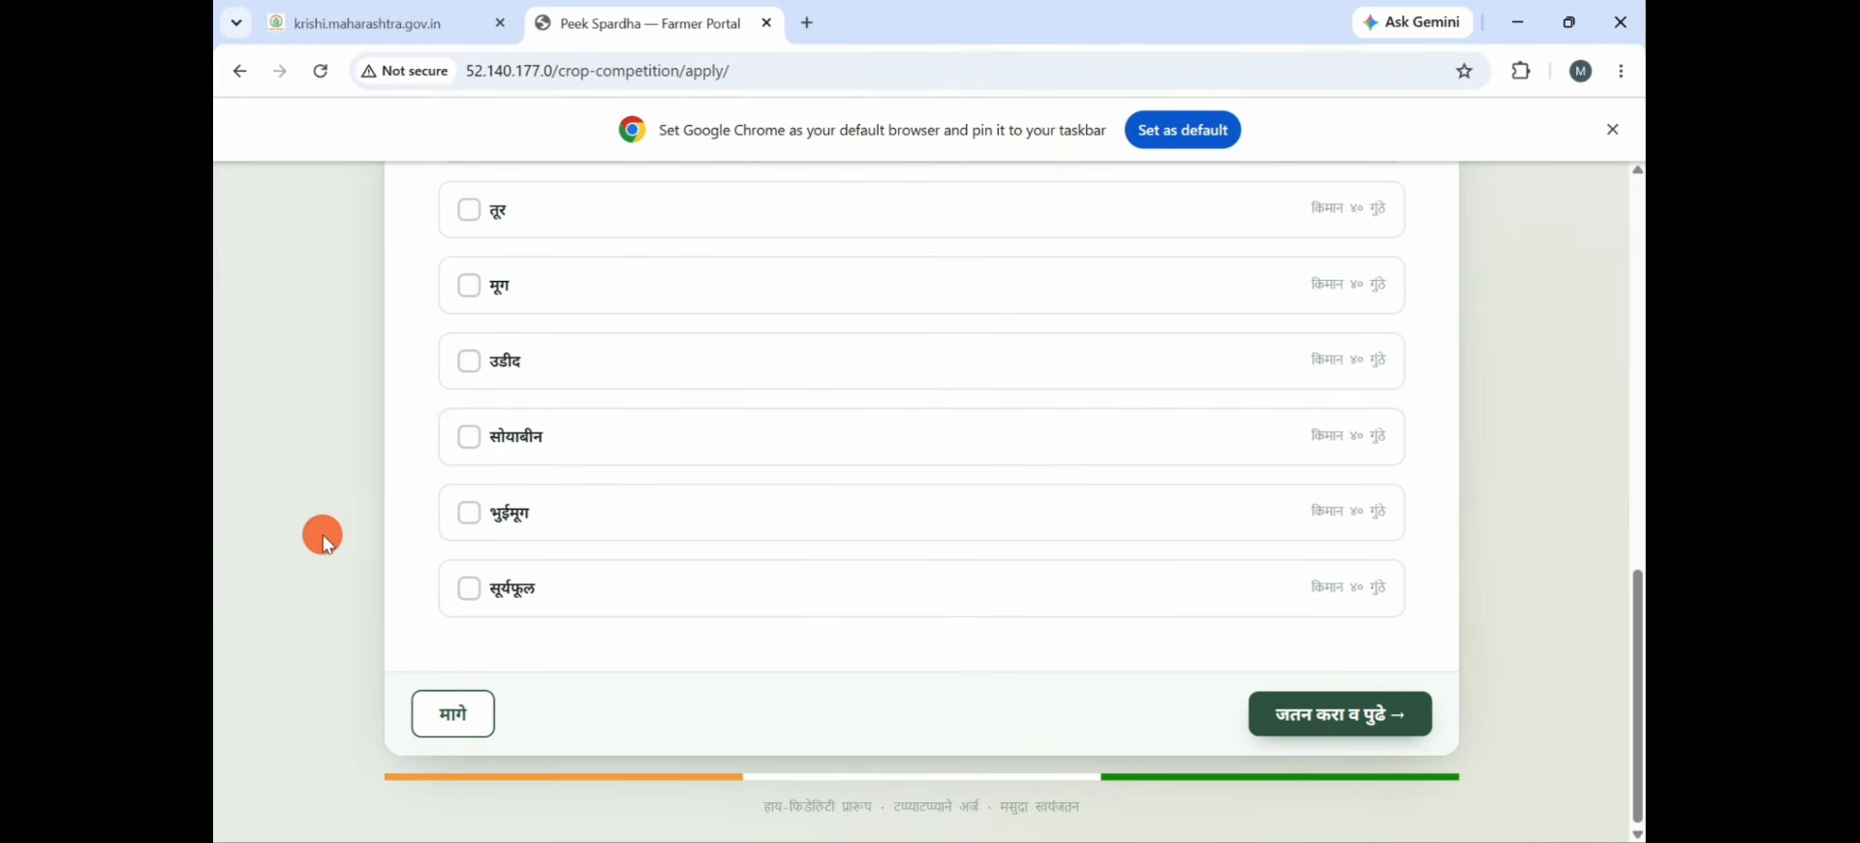
click(1350, 722)
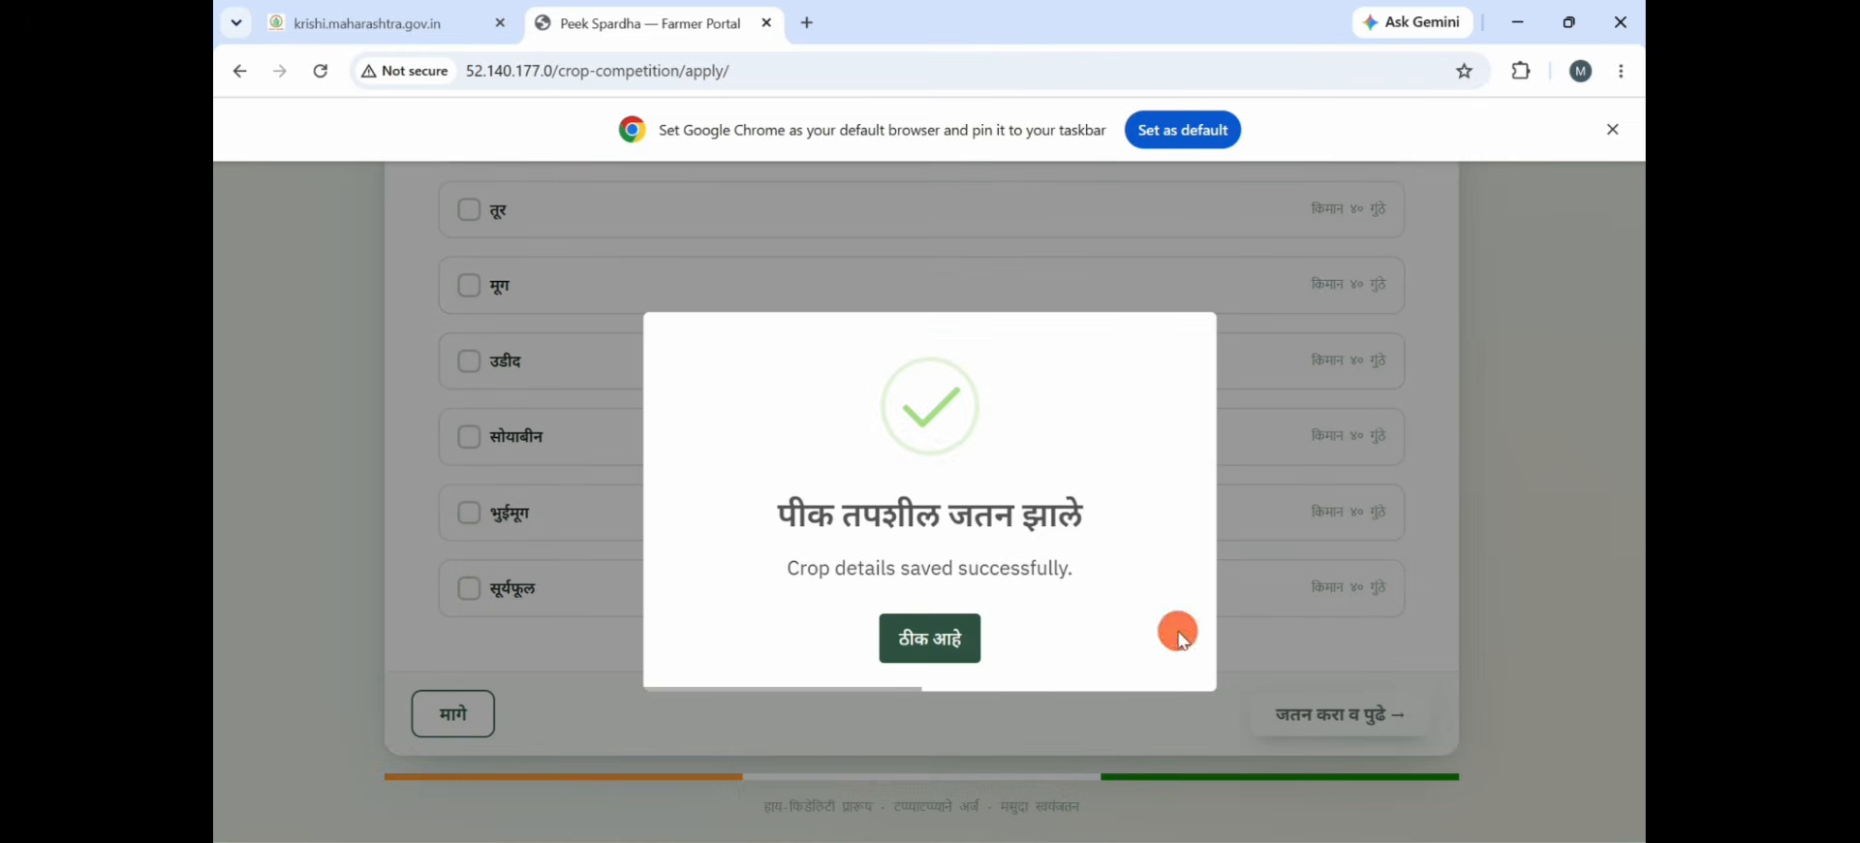
click(930, 641)
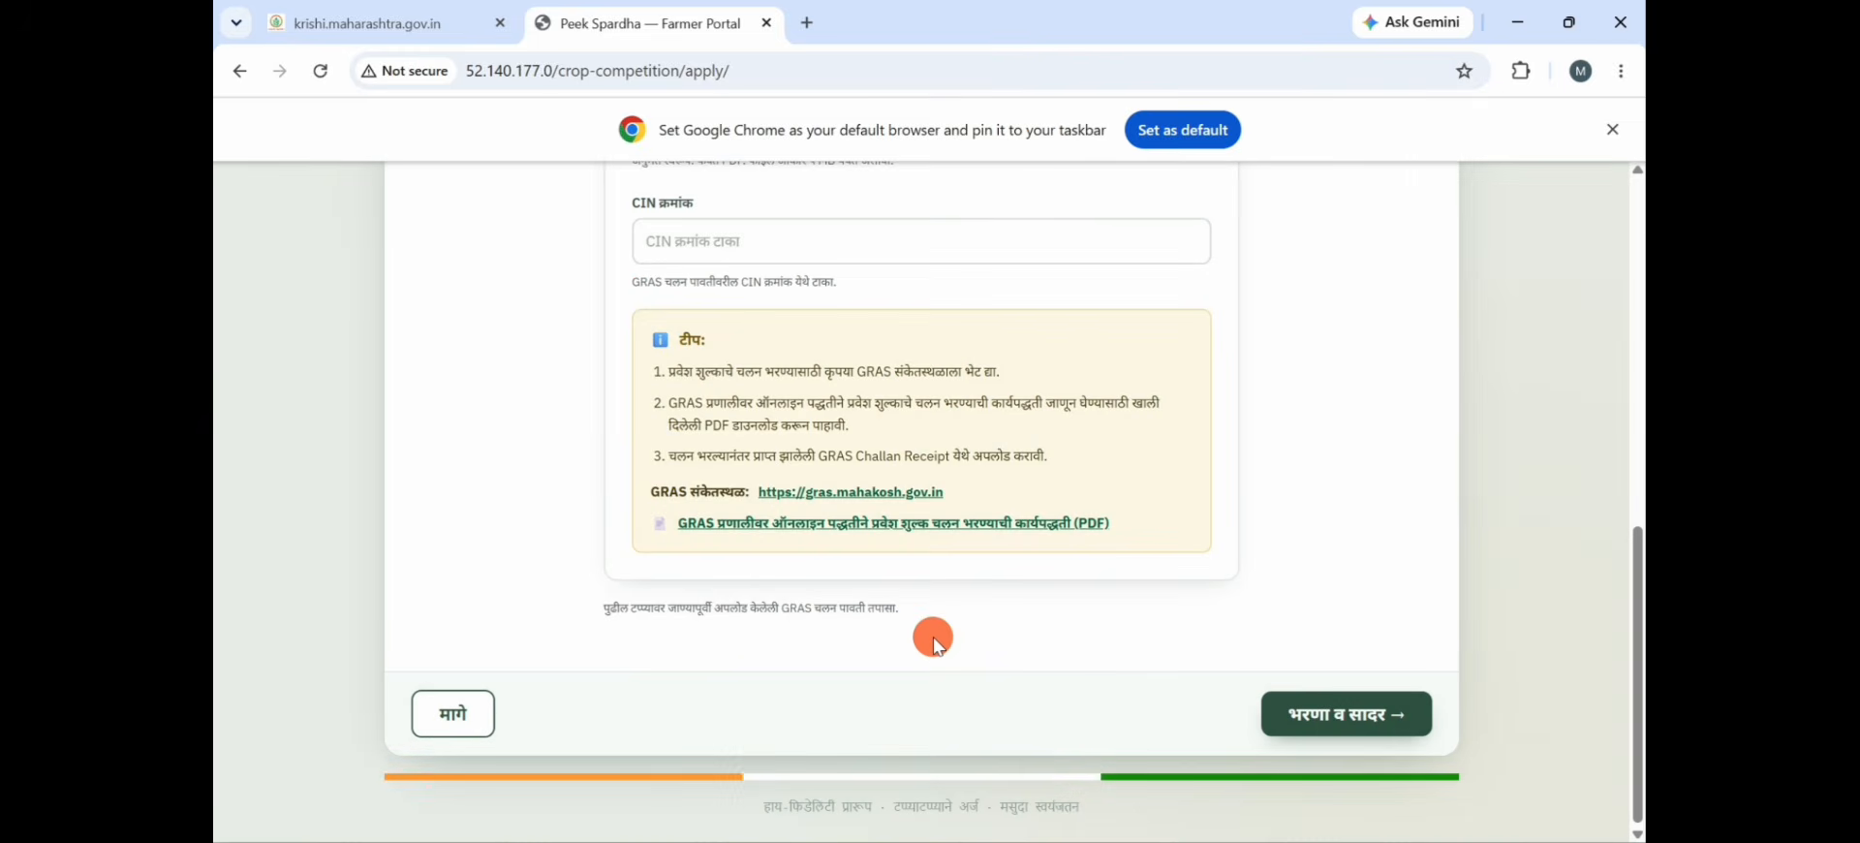
scroll(903, 438, up, 7)
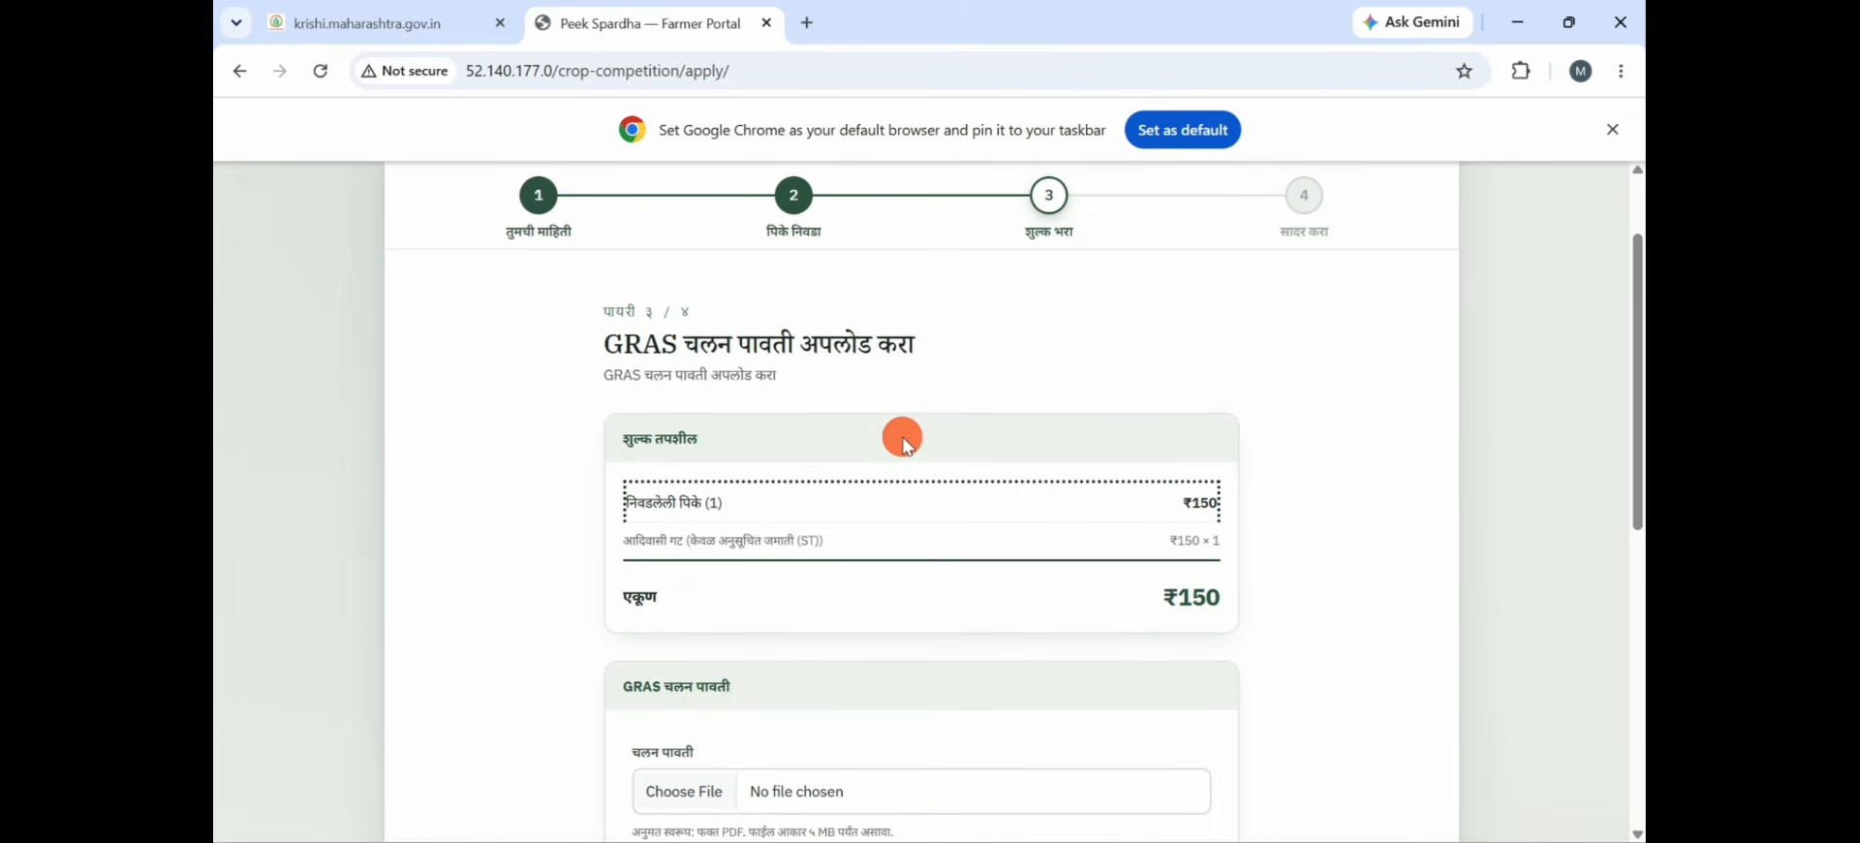
scroll(897, 448, down, 1)
scroll(898, 448, down, 2)
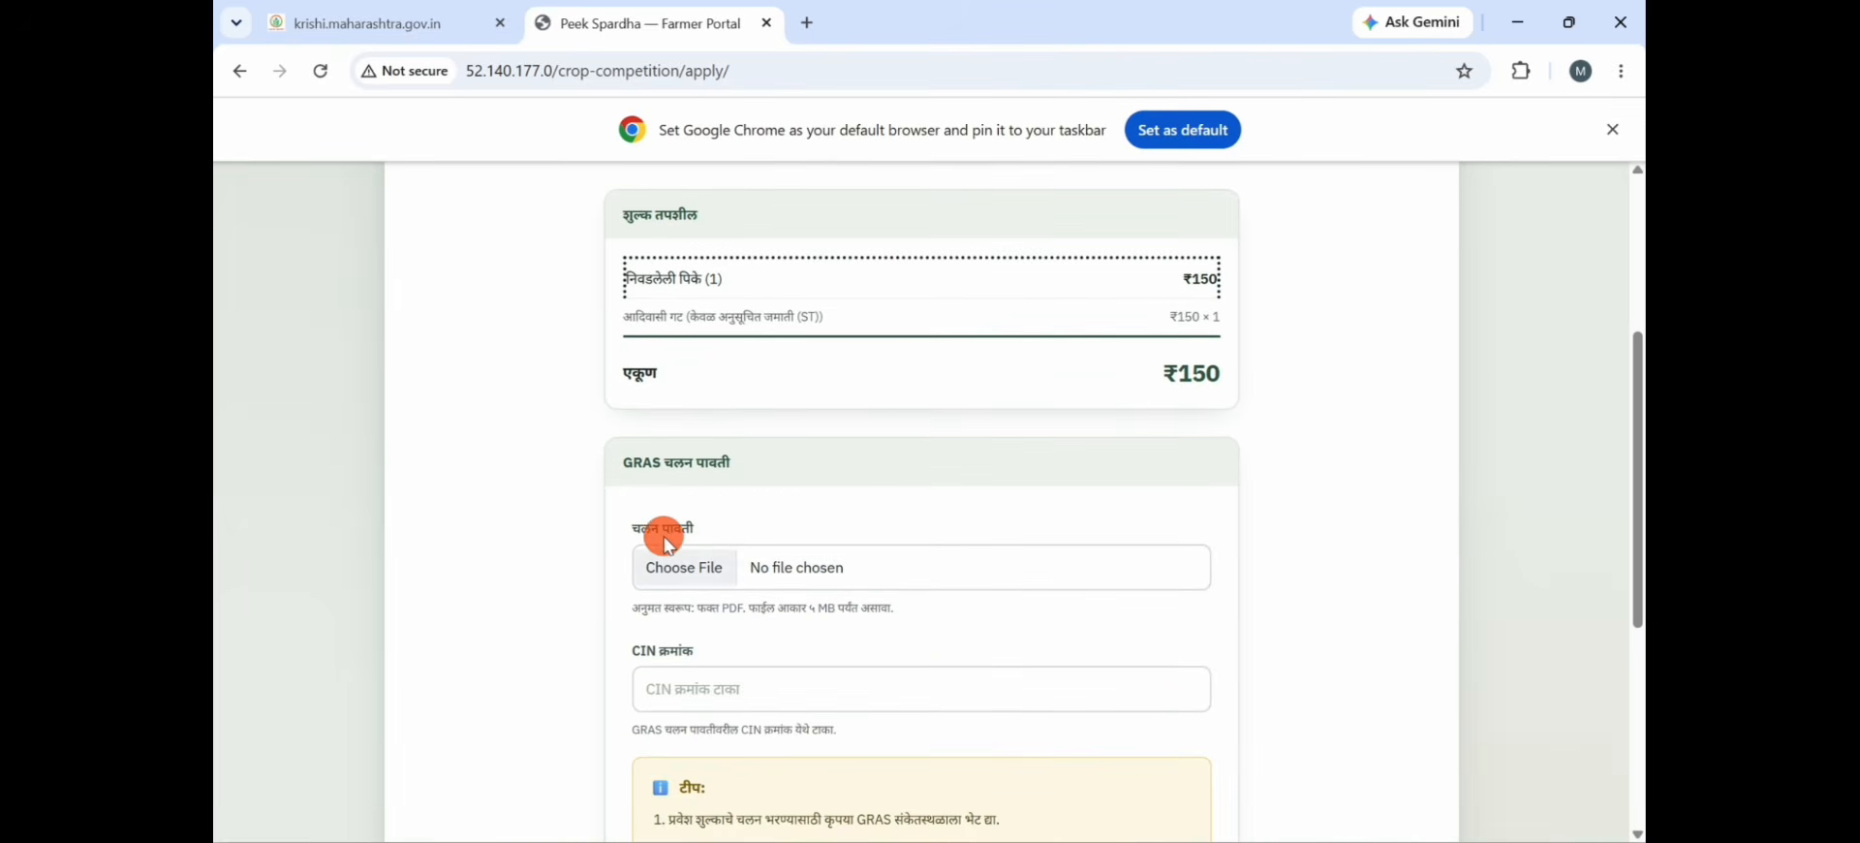
scroll(697, 519, down, 4)
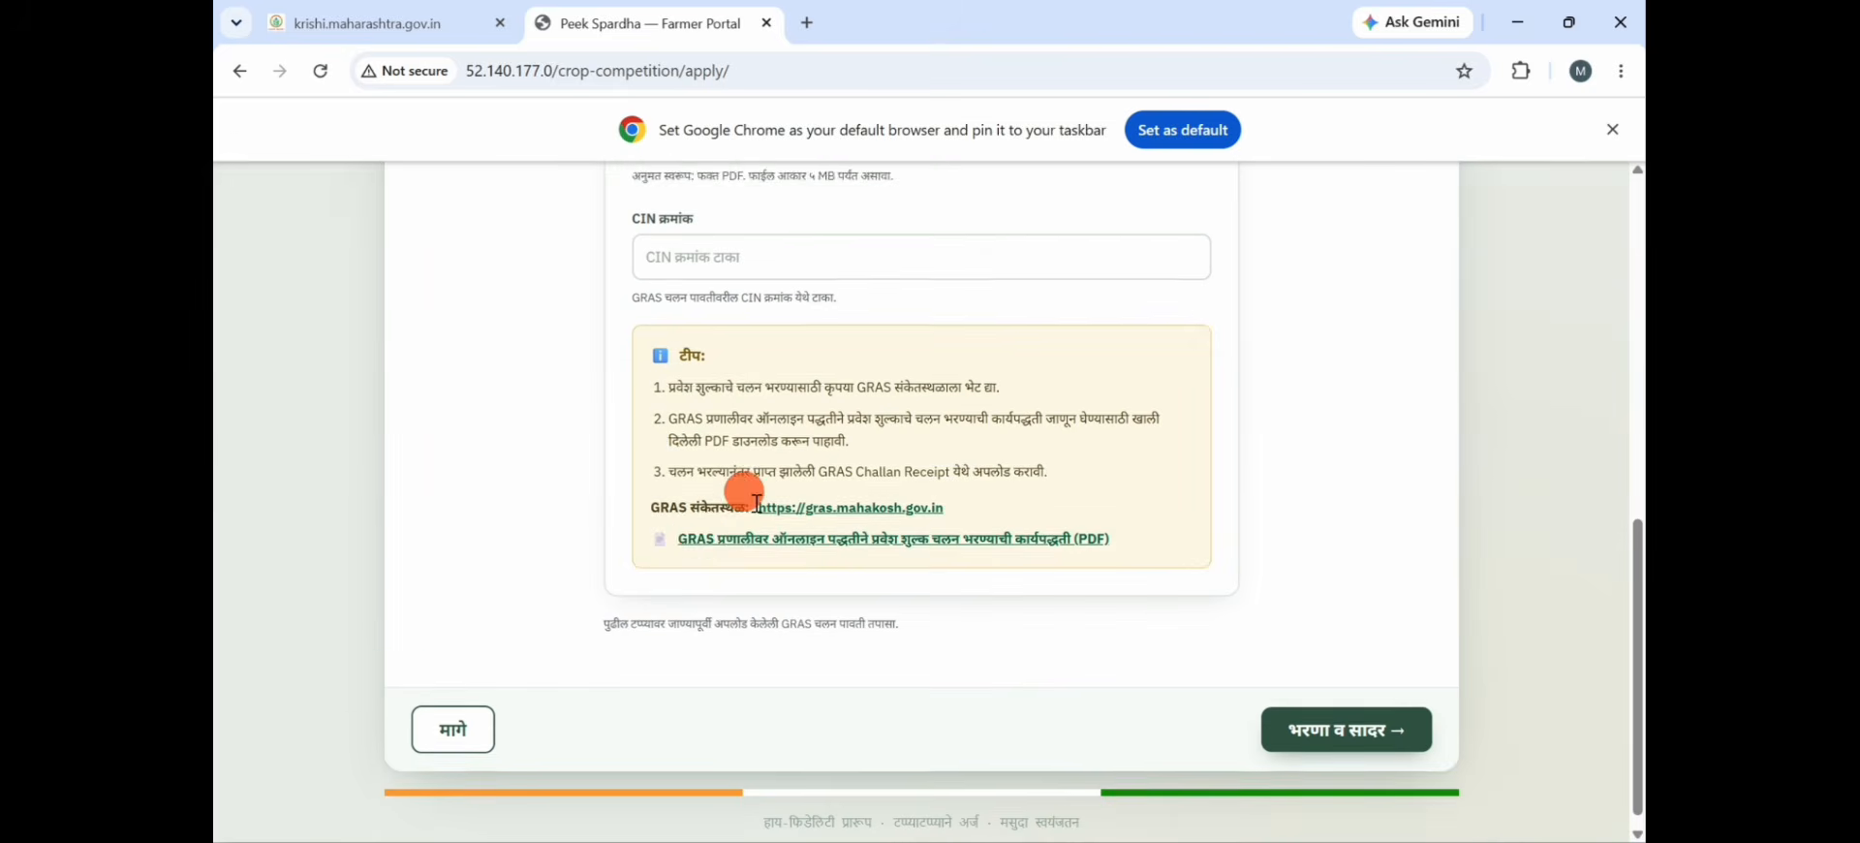
Step: Open gras.mahakosh.gov.in, choose Pay Without Registration, and skip department selection
click(877, 494)
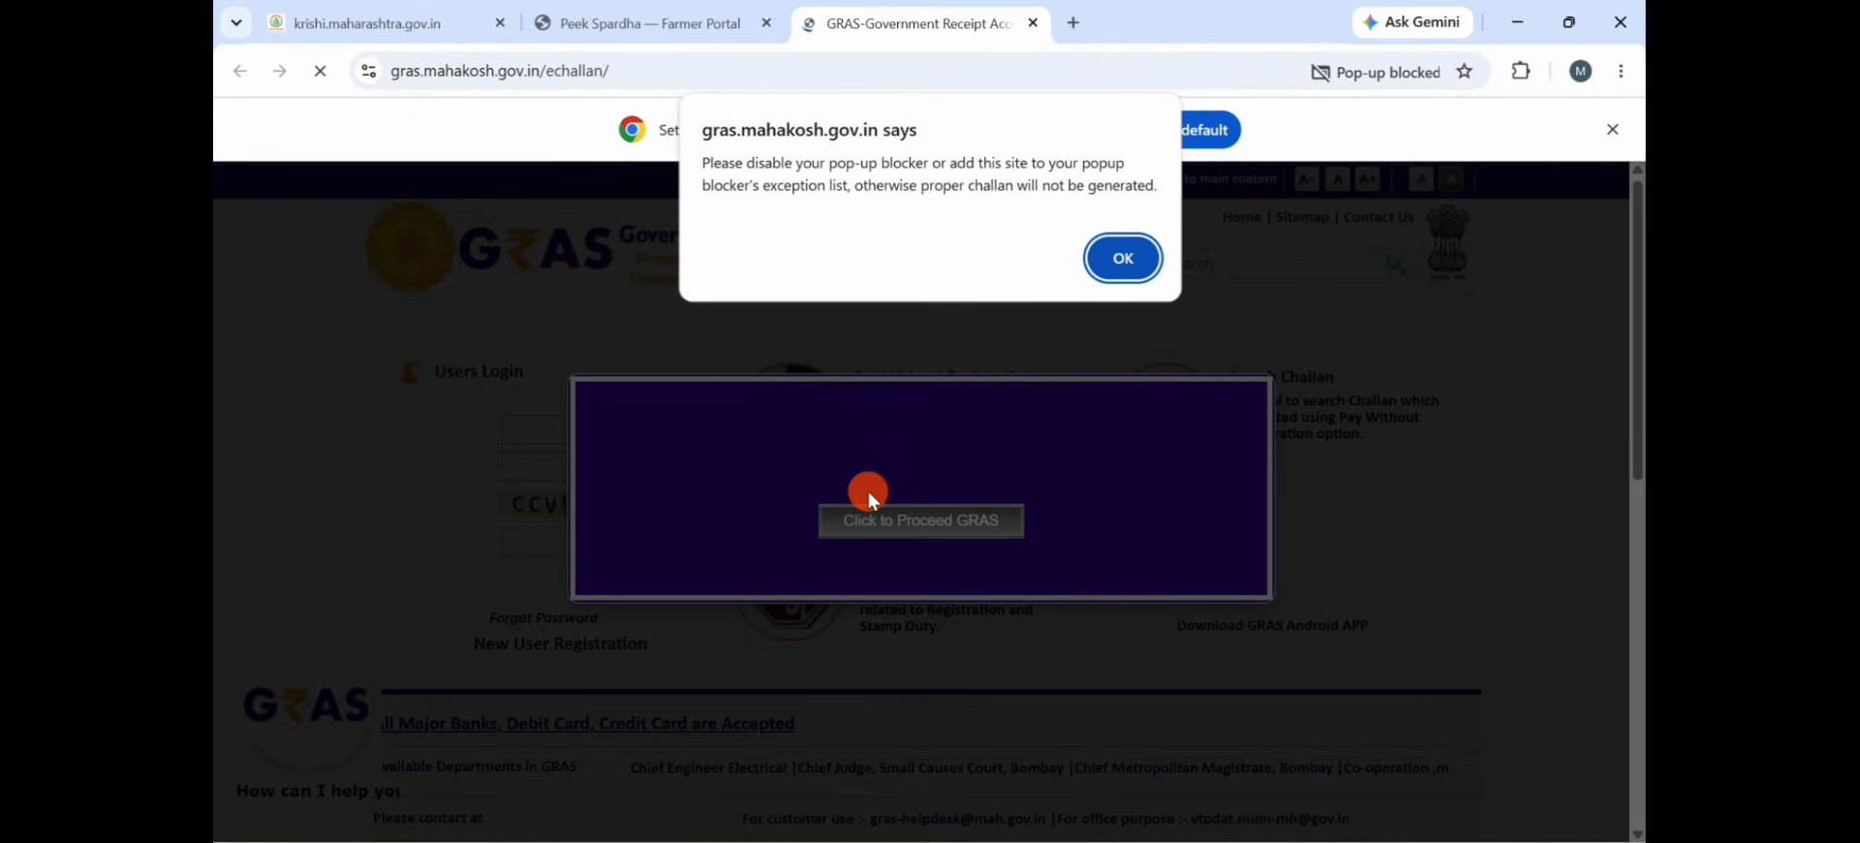
click(1104, 271)
click(893, 548)
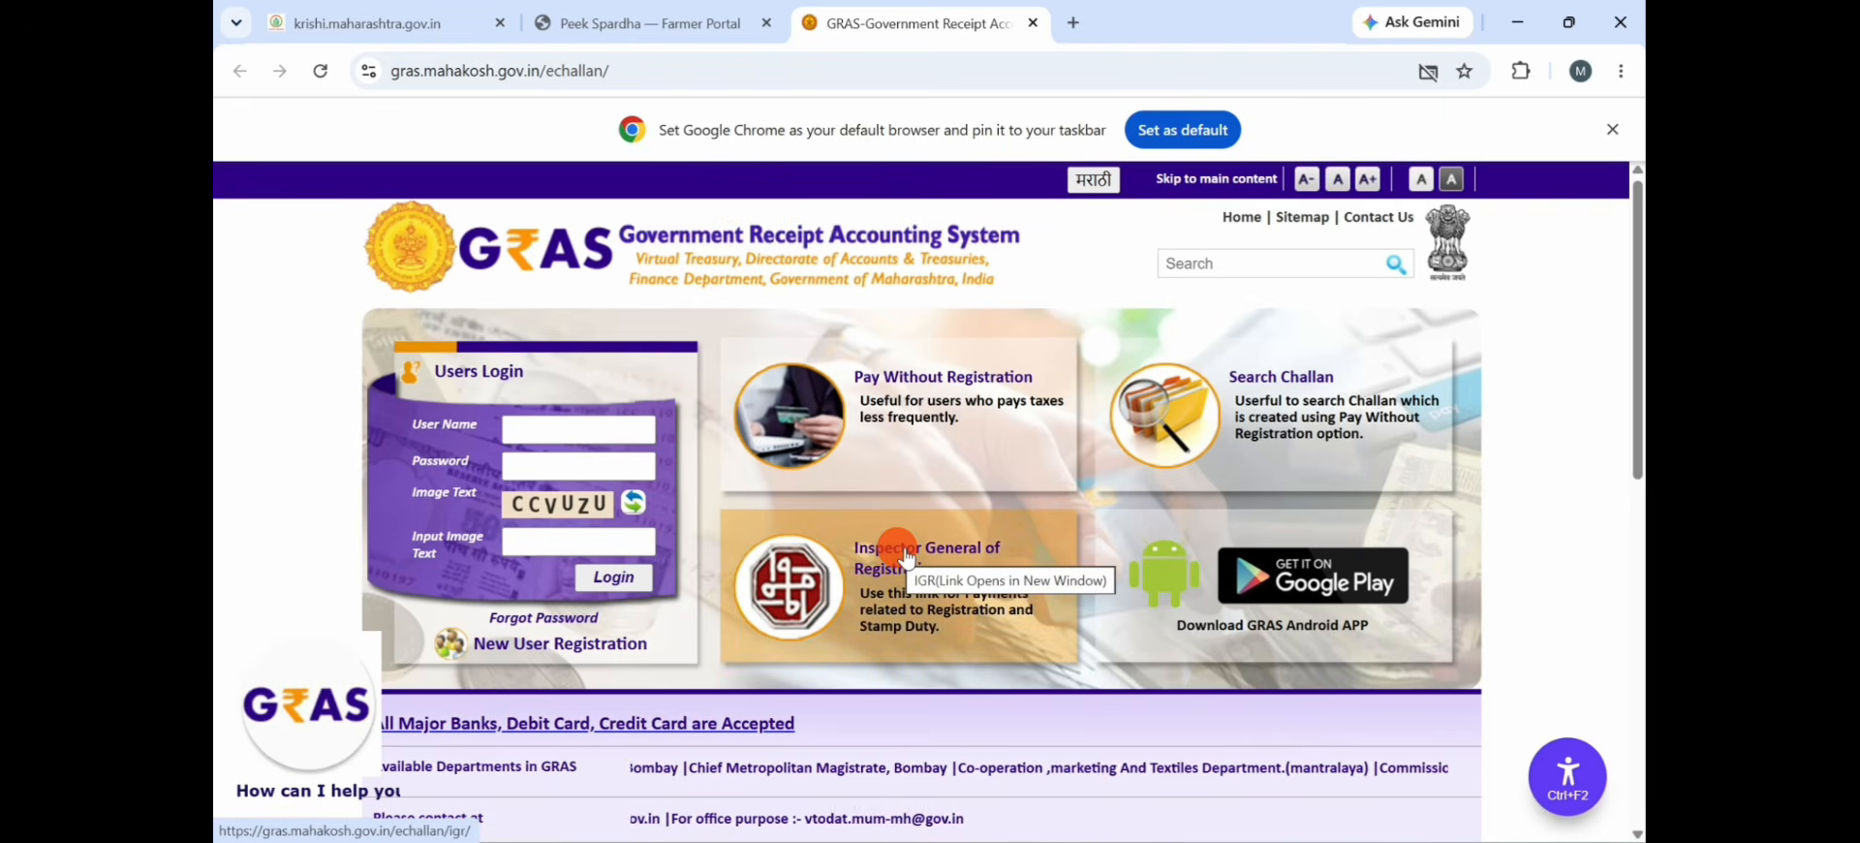
click(891, 379)
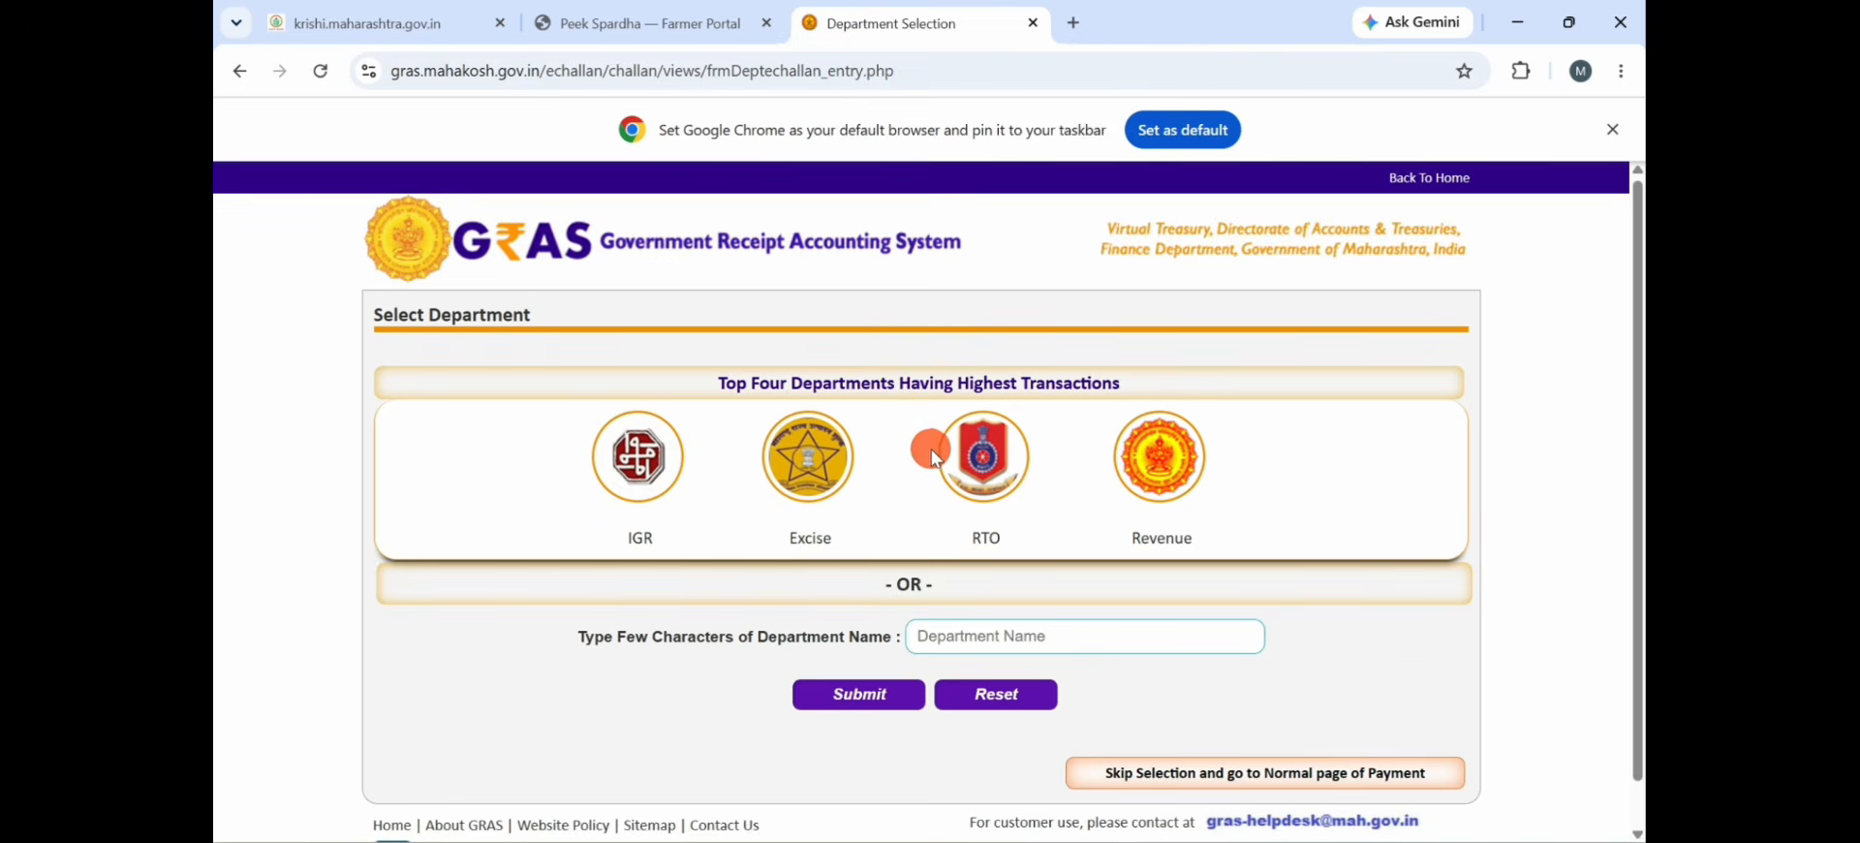
scroll(932, 450, down, 1)
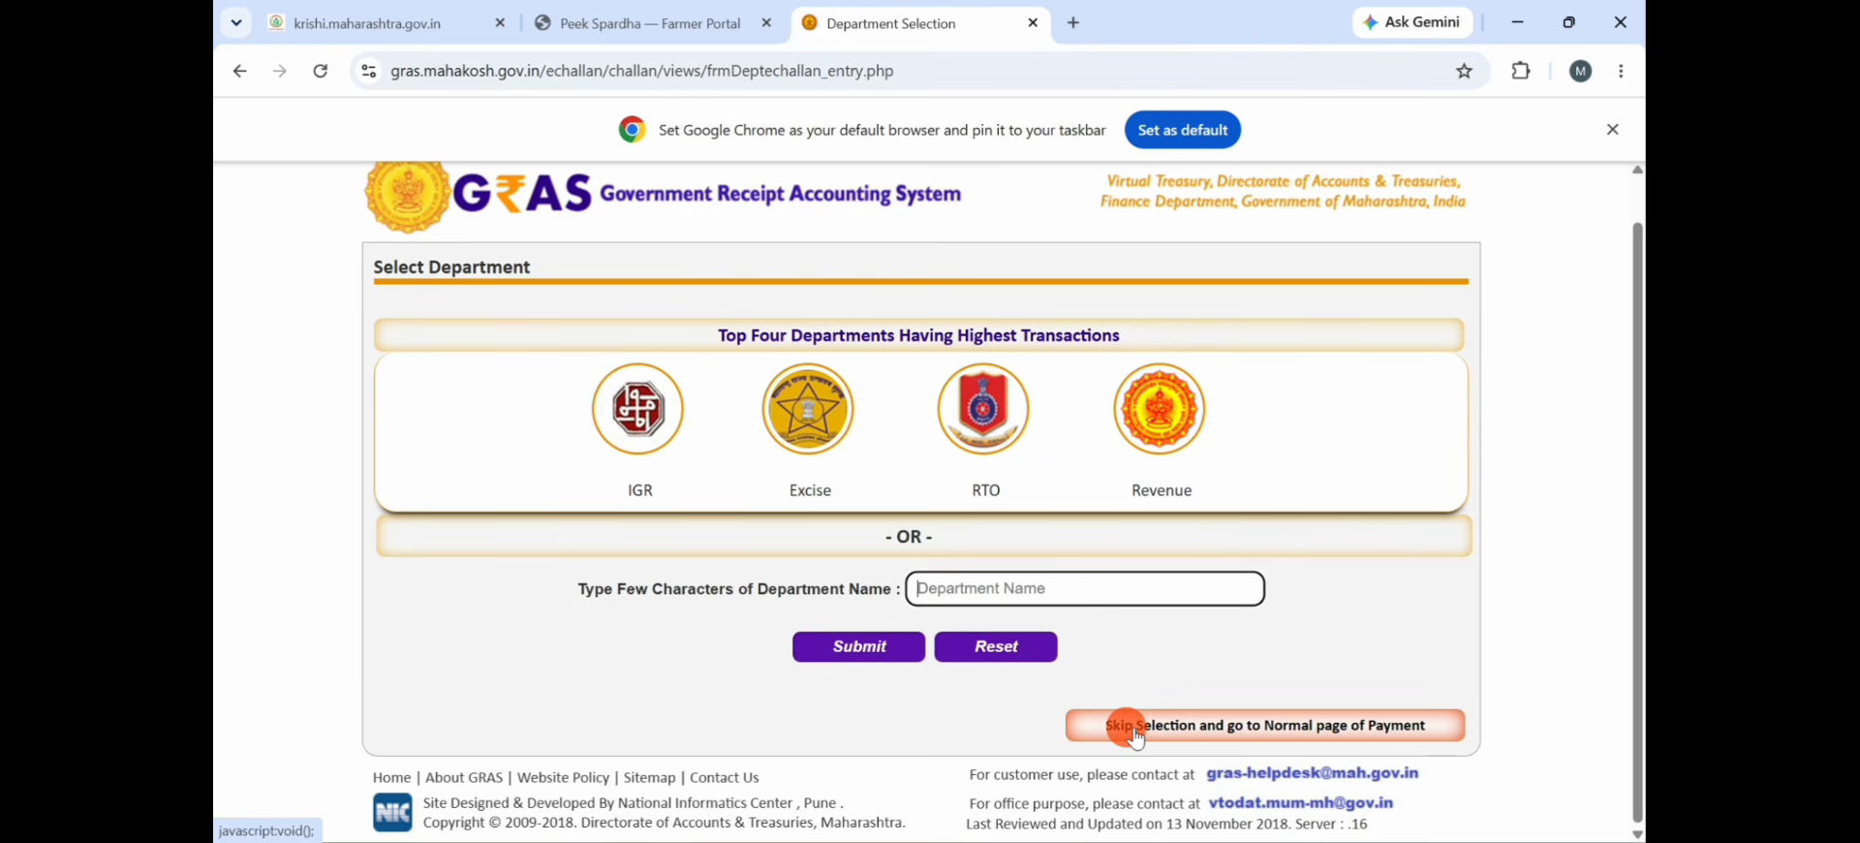
click(1136, 733)
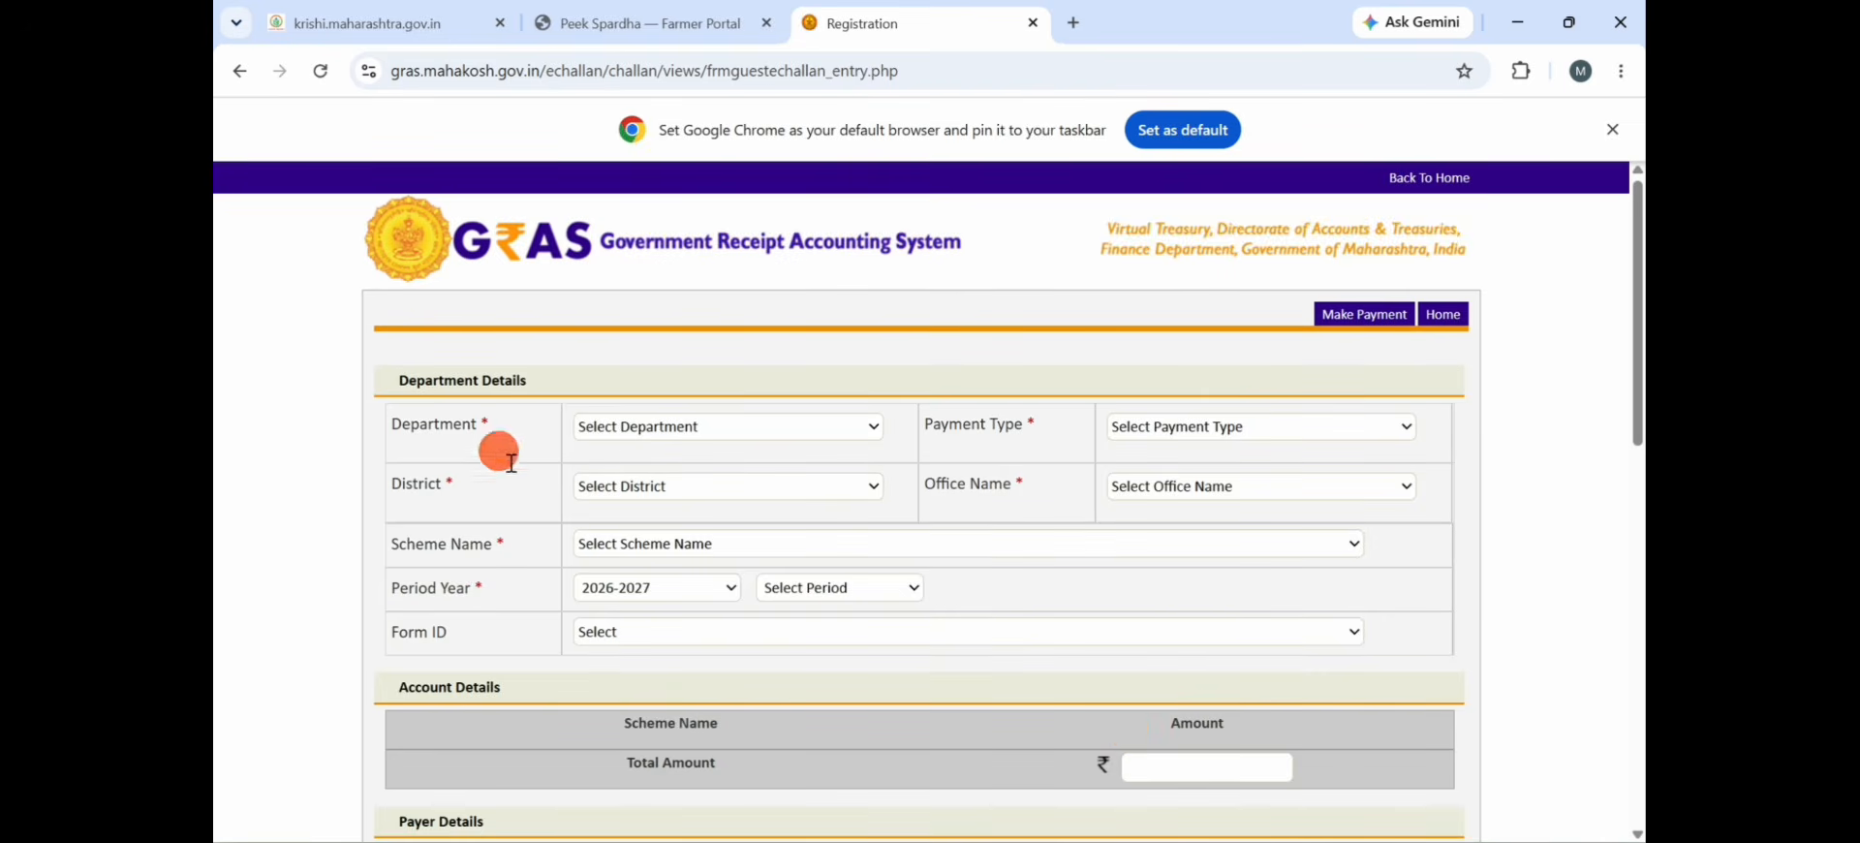
Step: Set the department to Commissionerate Of Agriculture and payment type to Crop Husbundary
click(689, 427)
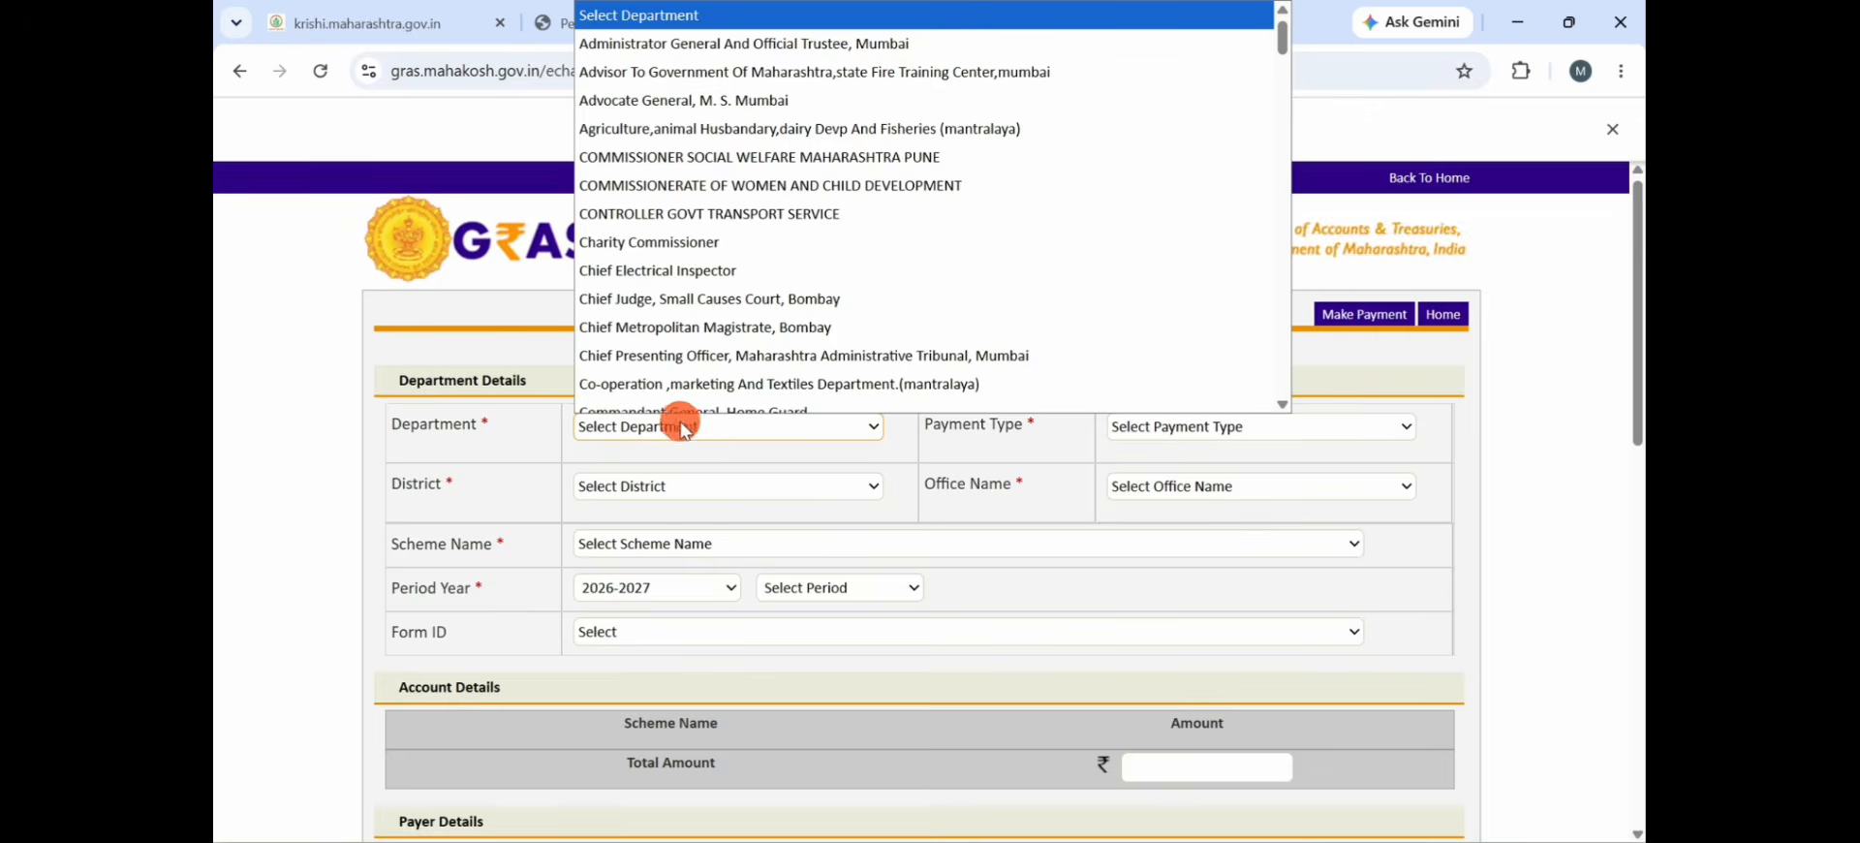
scroll(705, 348, down, 1)
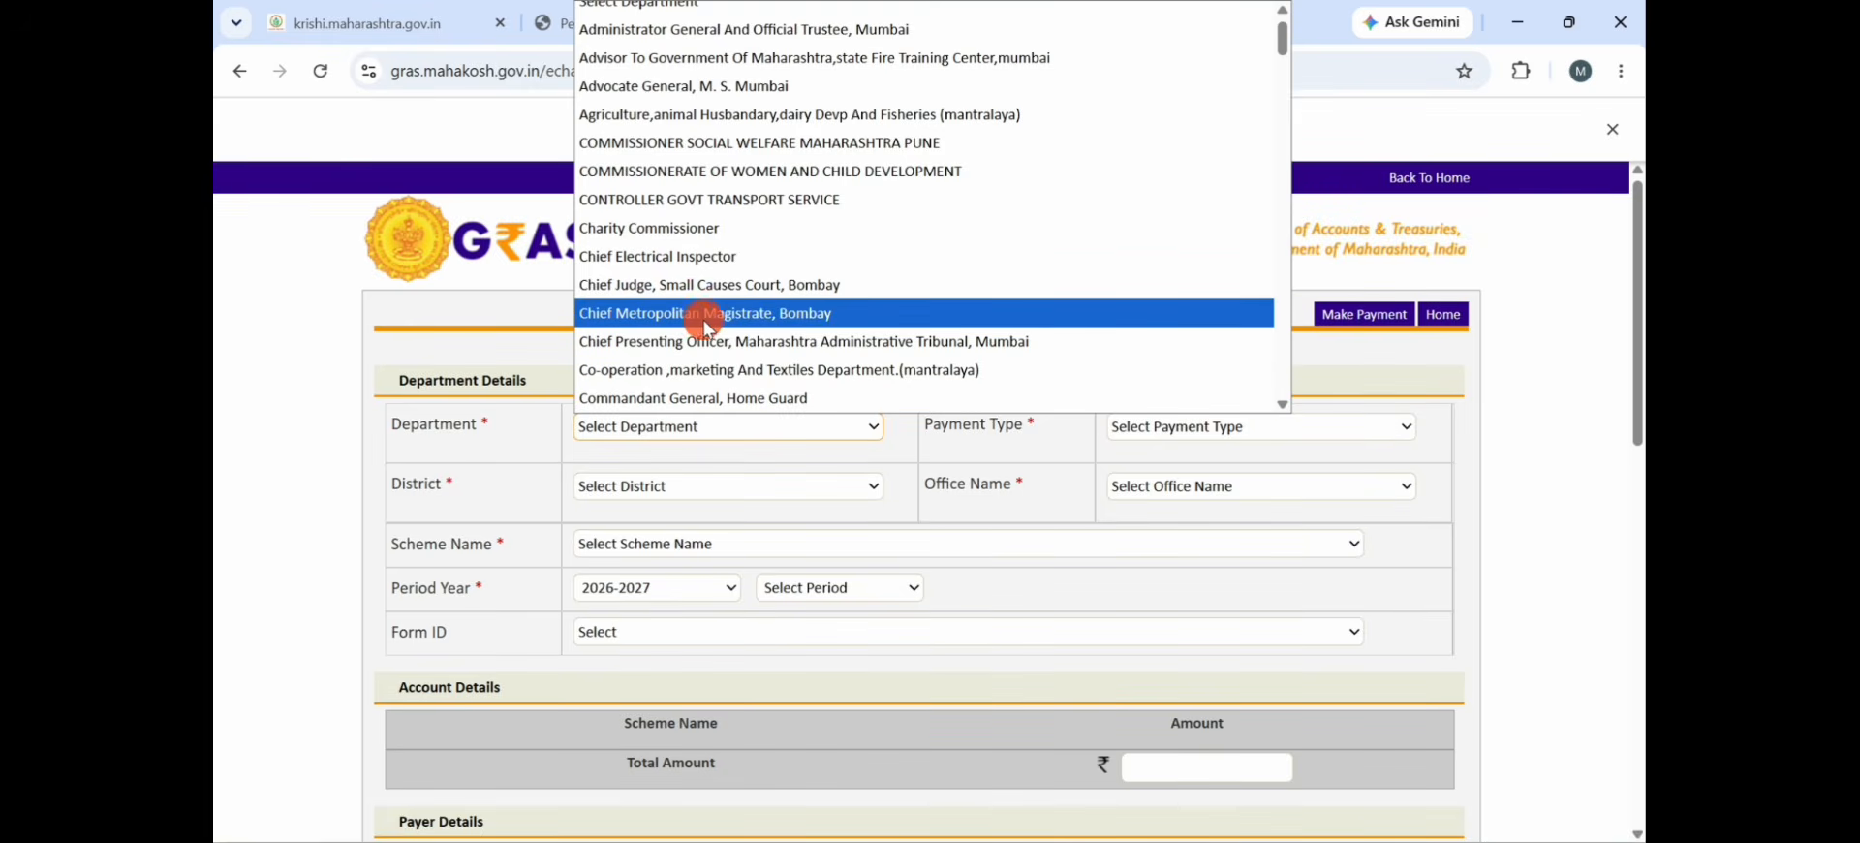
scroll(719, 322, down, 5)
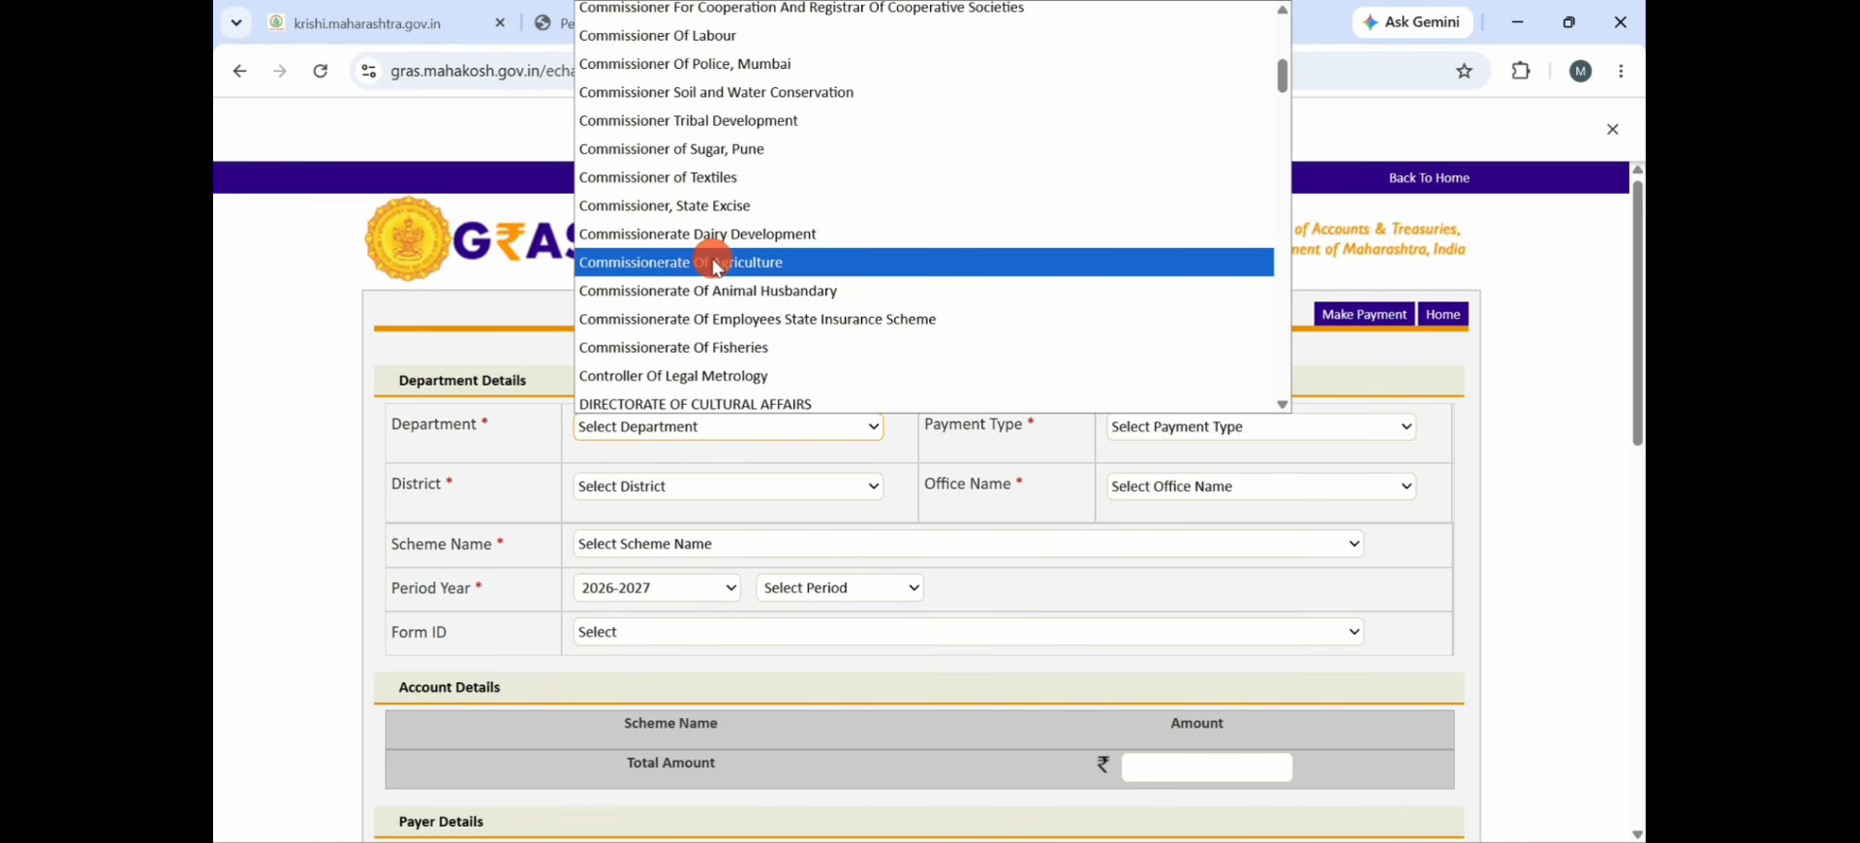
click(715, 264)
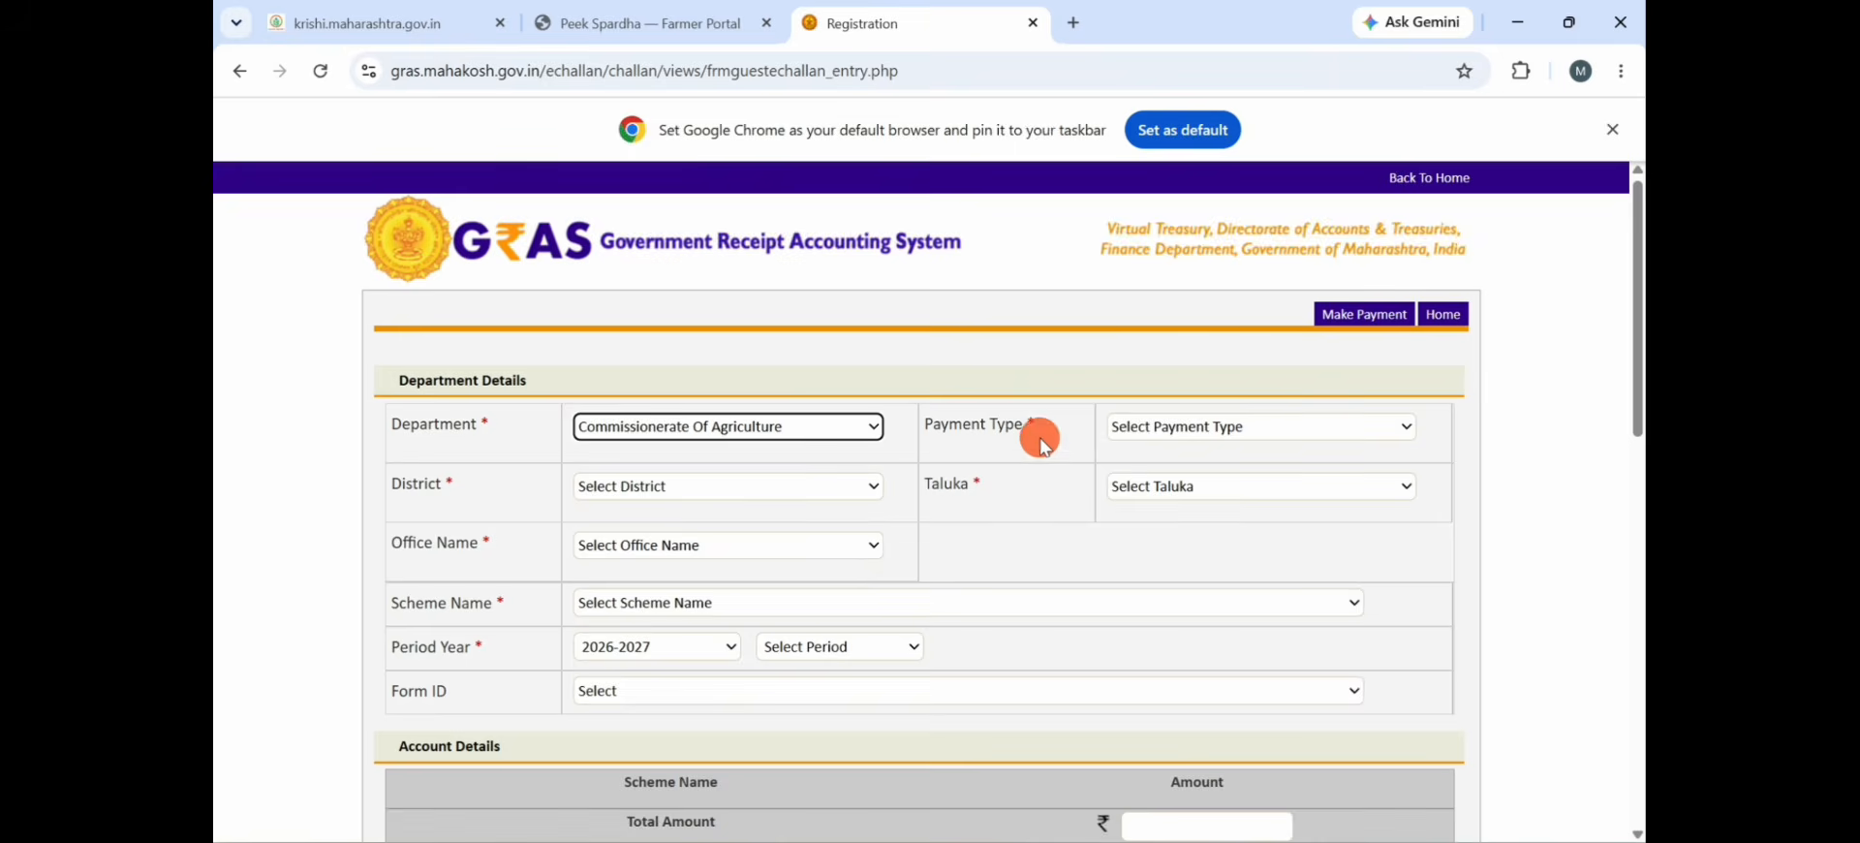
click(1219, 429)
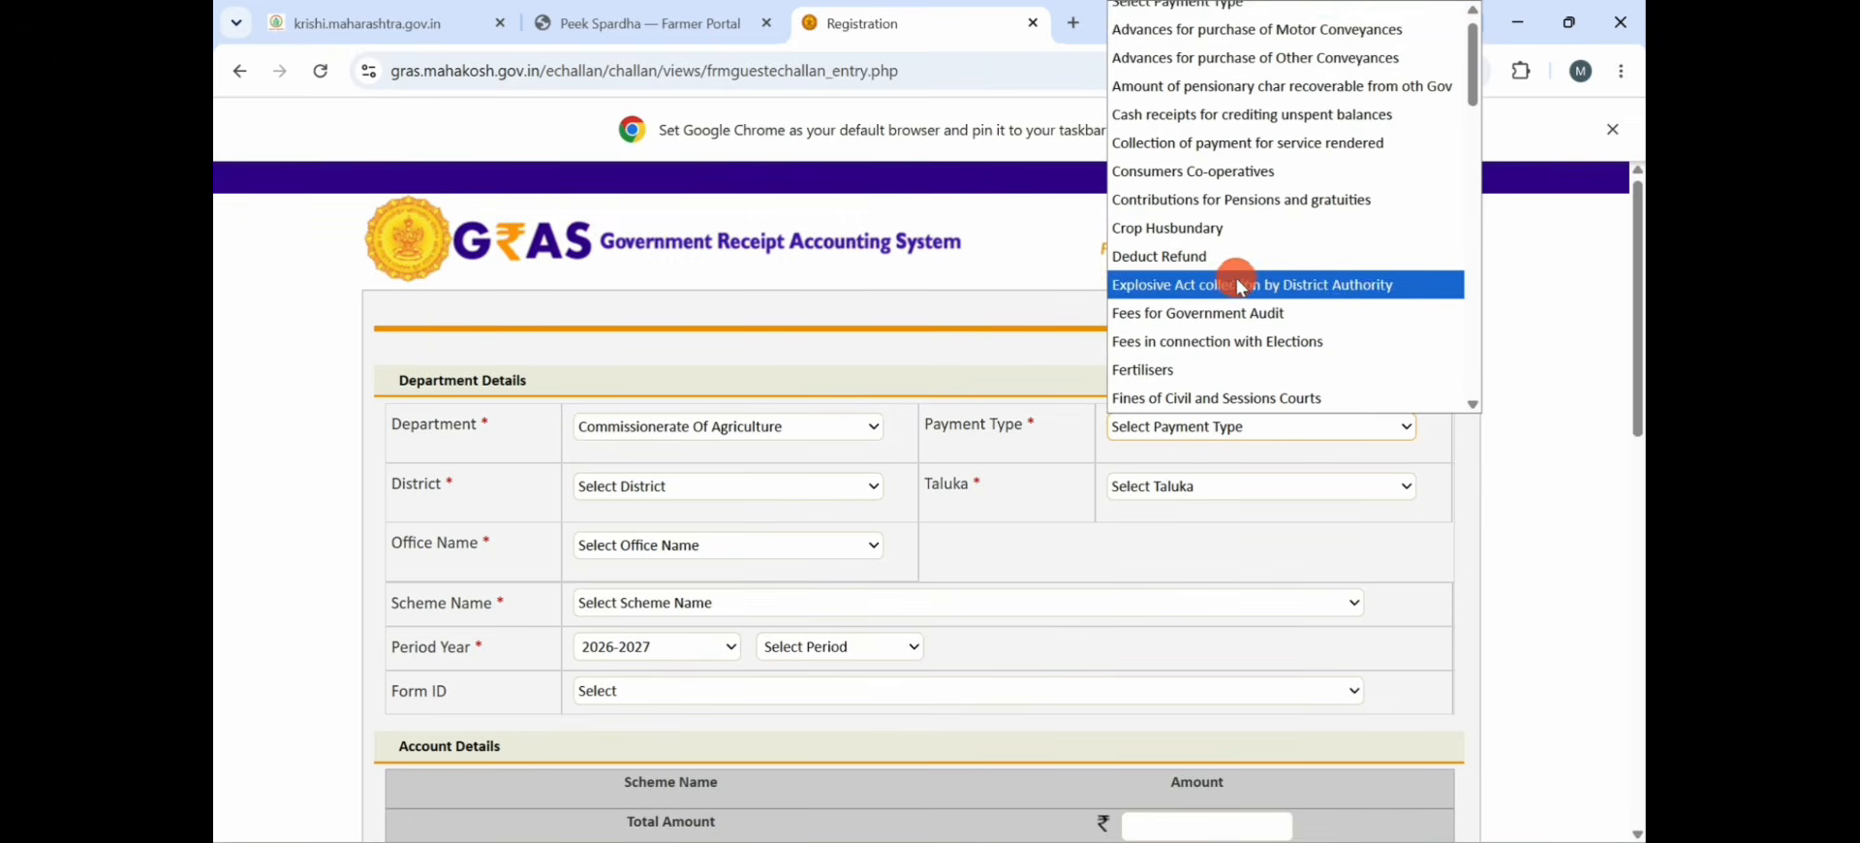
click(1222, 233)
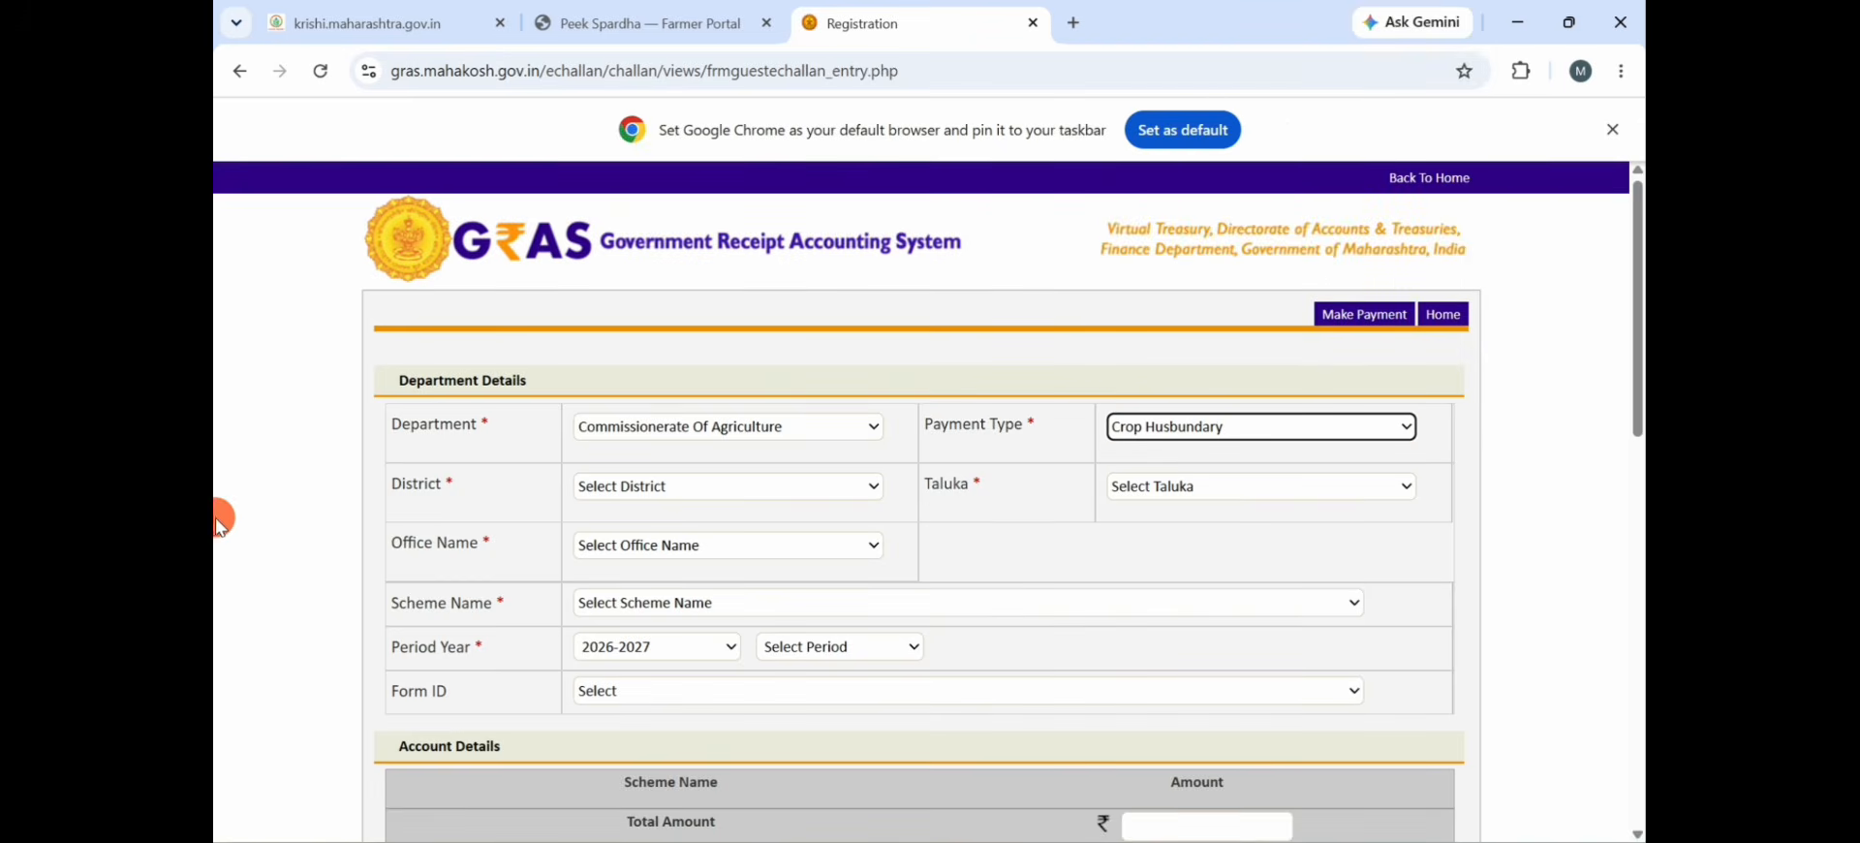
Step: Set the district to NASHIK and the taluka to IGATPURI
click(625, 488)
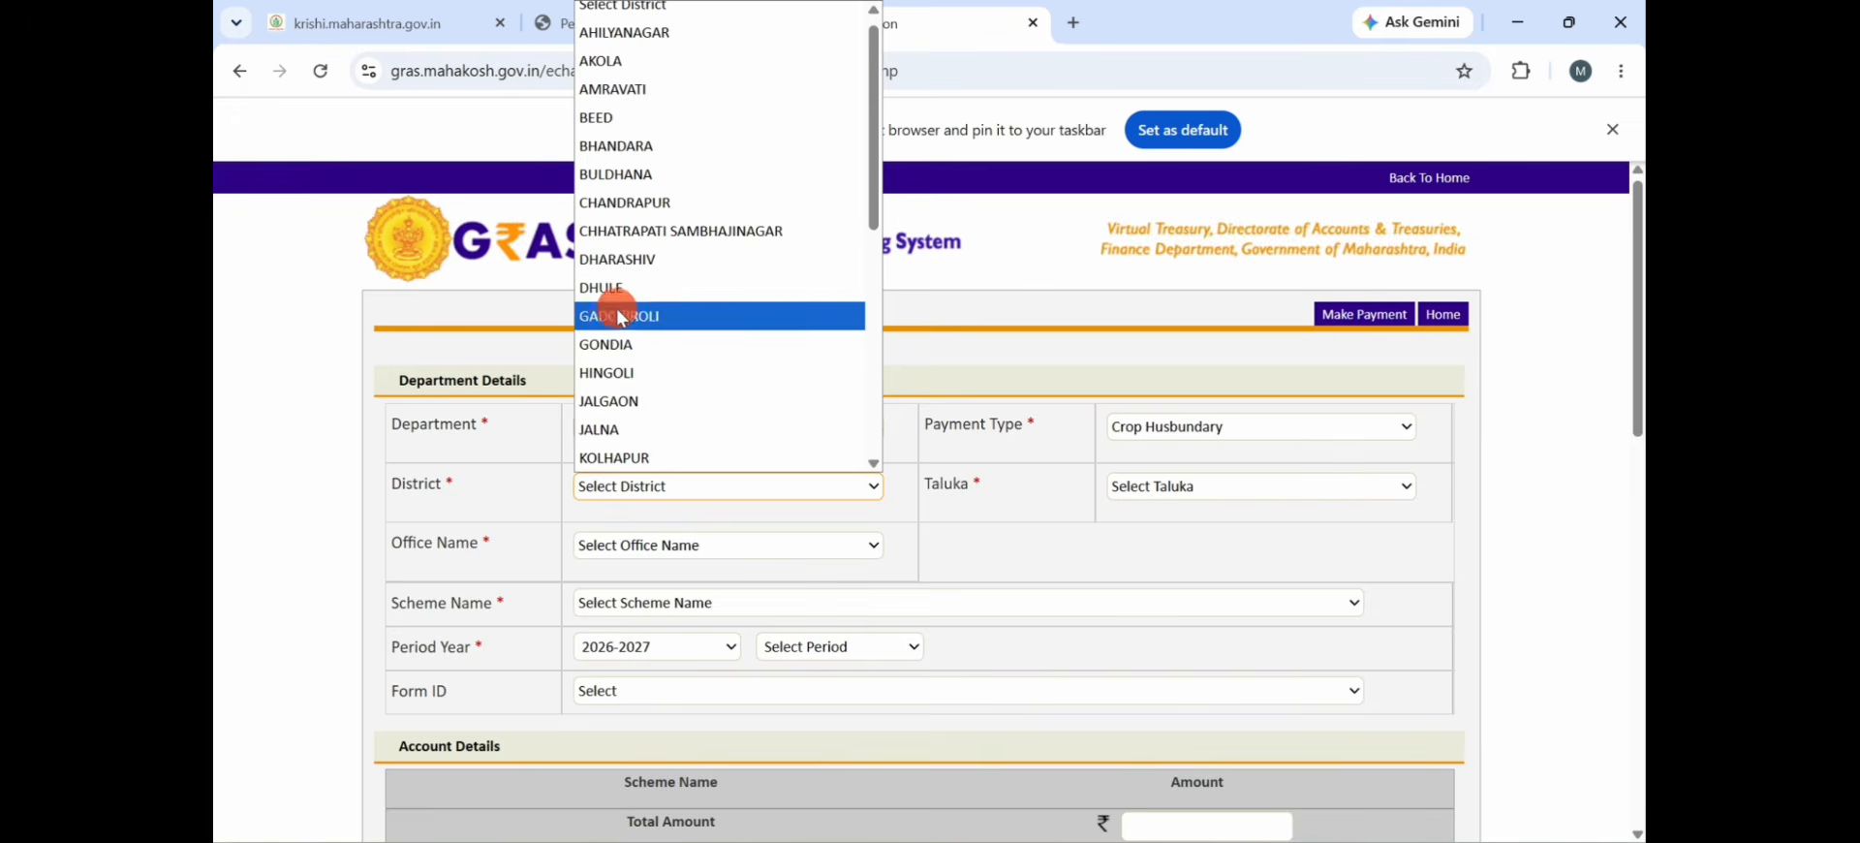
scroll(631, 319, down, 2)
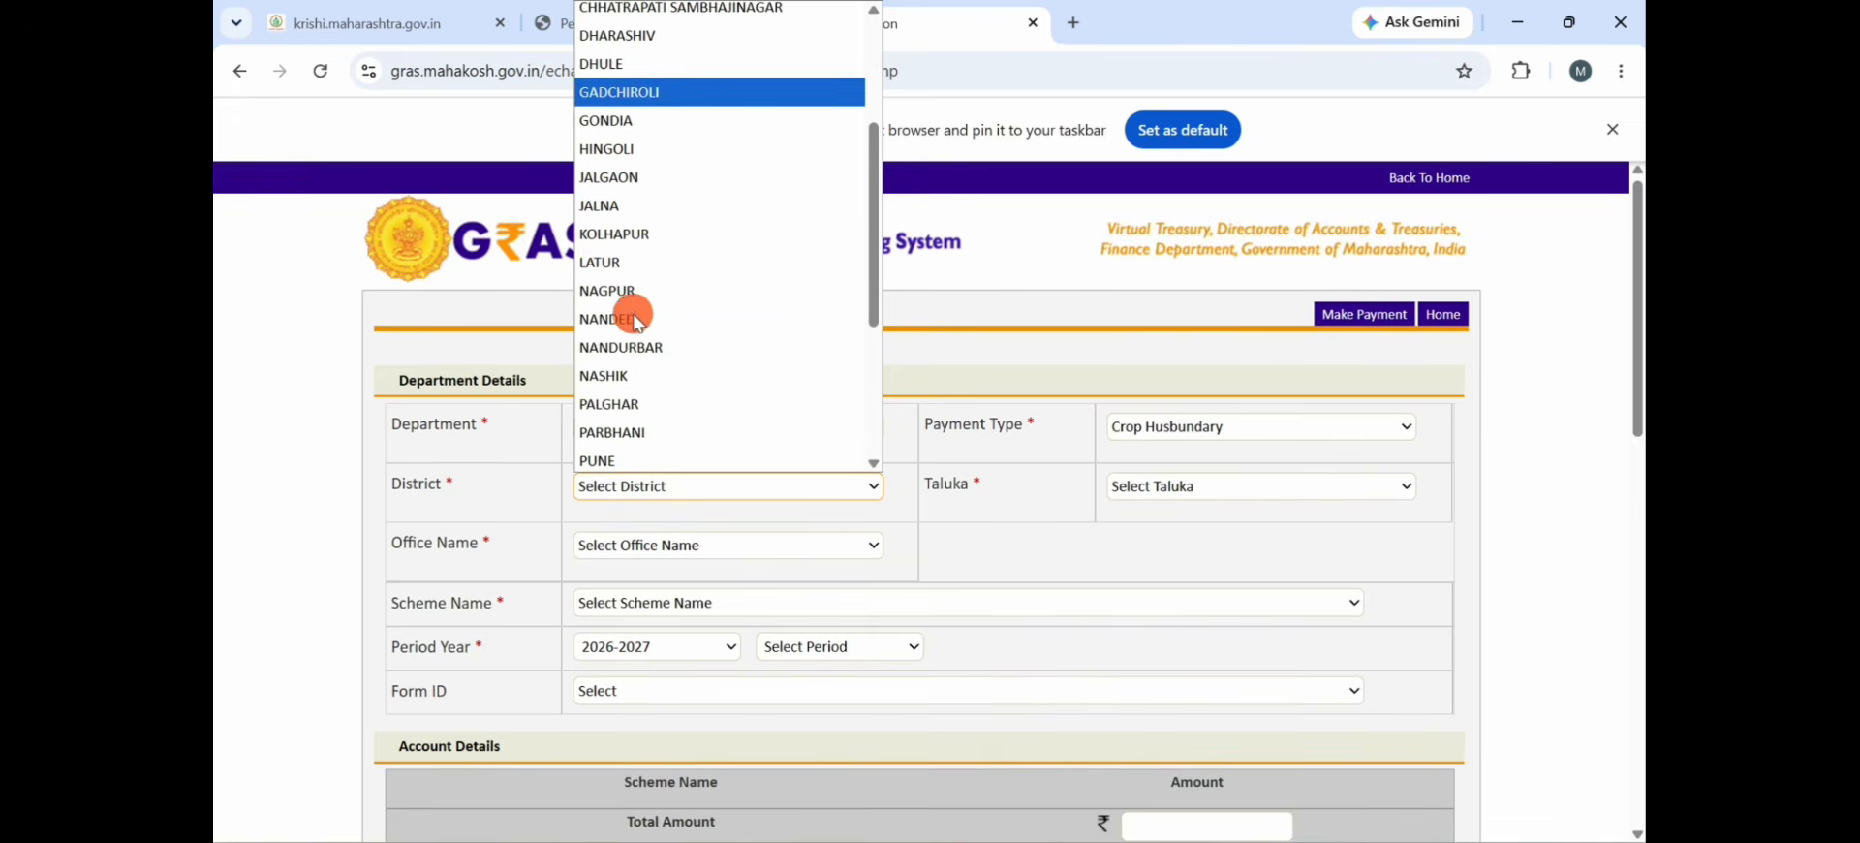
click(614, 368)
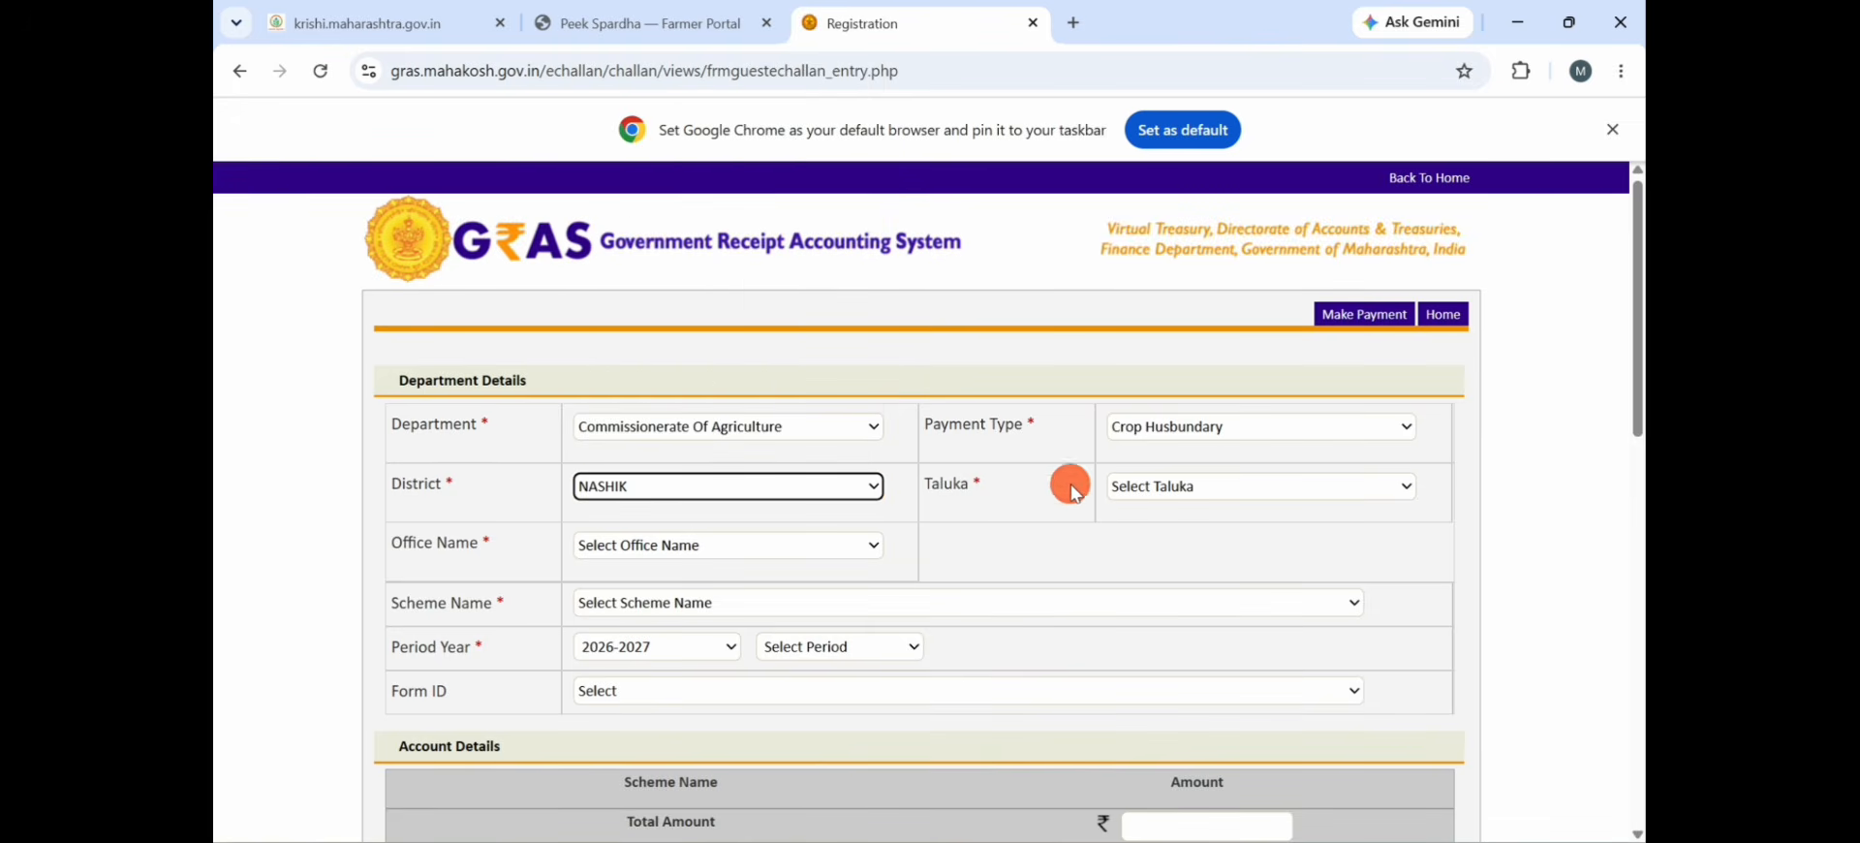
click(1161, 487)
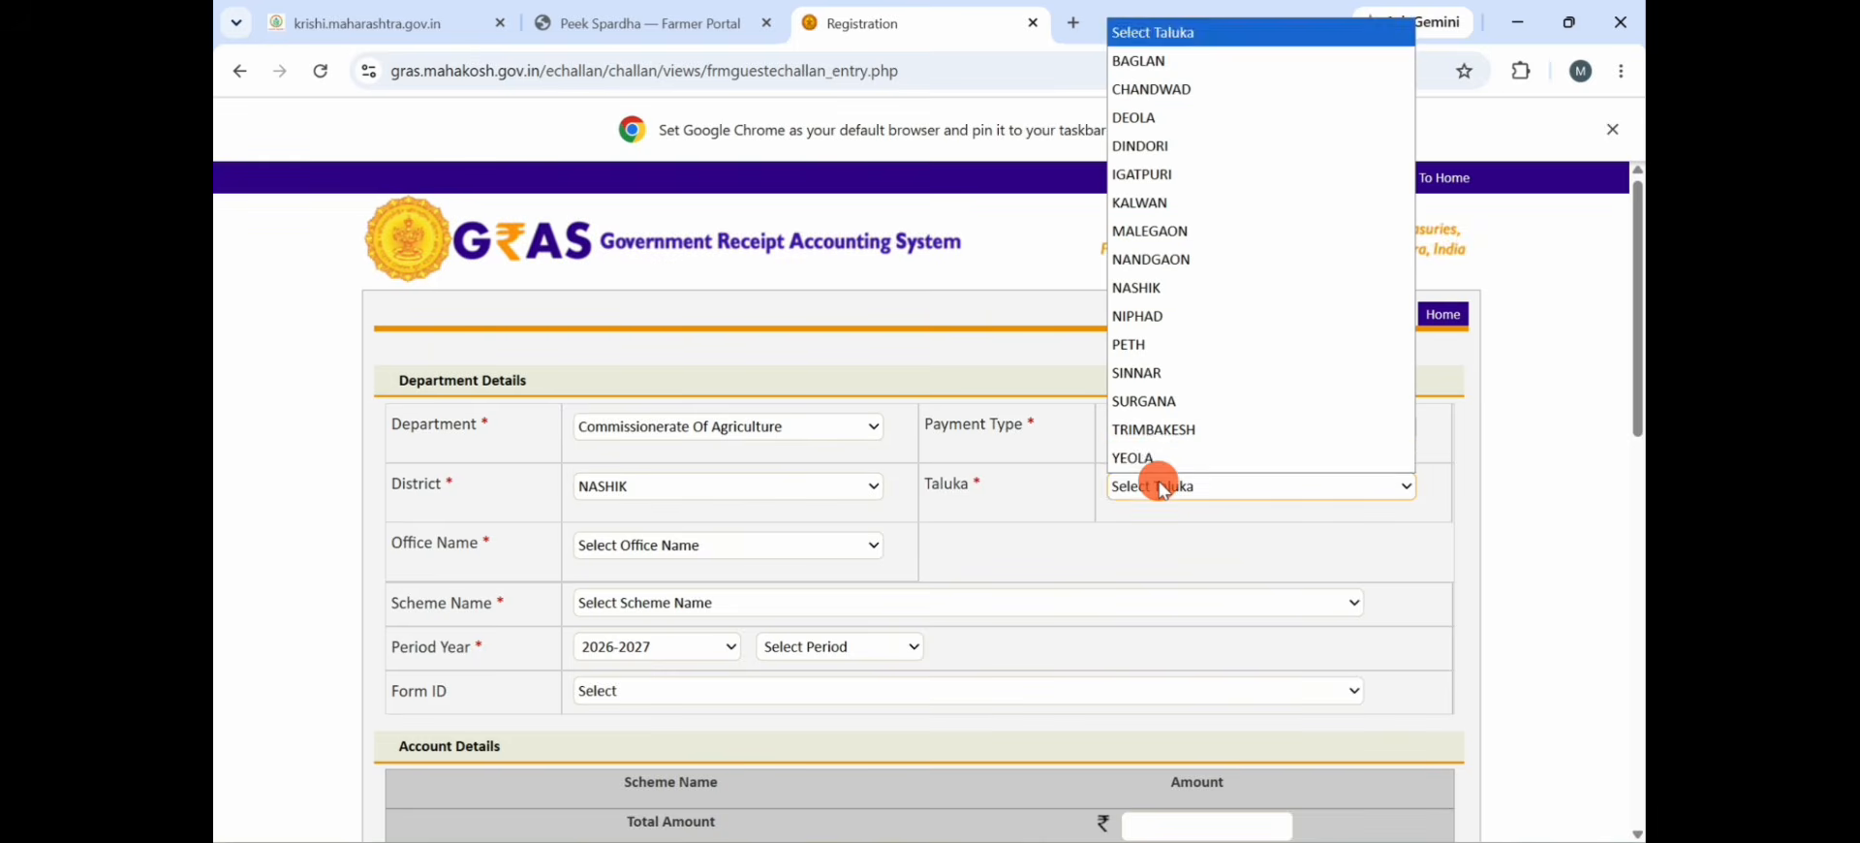
click(1174, 175)
click(631, 550)
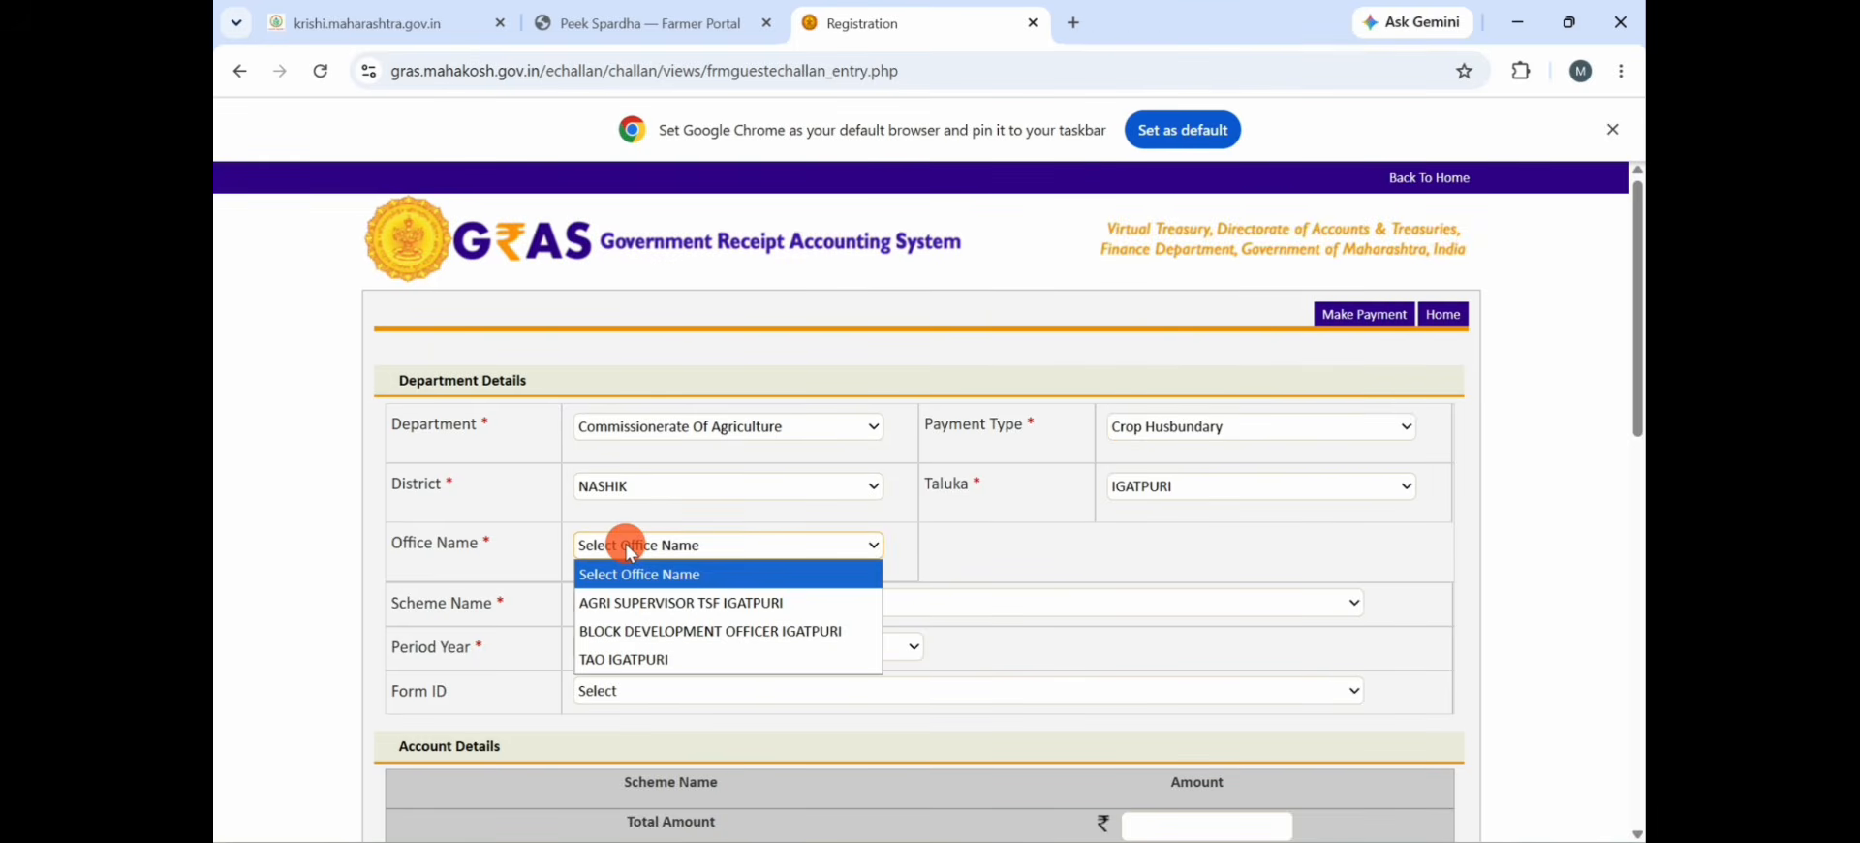
Step: Choose office TAO IGATPURI, scheme 'Receipts under Crop competition scheme' and Half Yearly April - Sept period
click(643, 661)
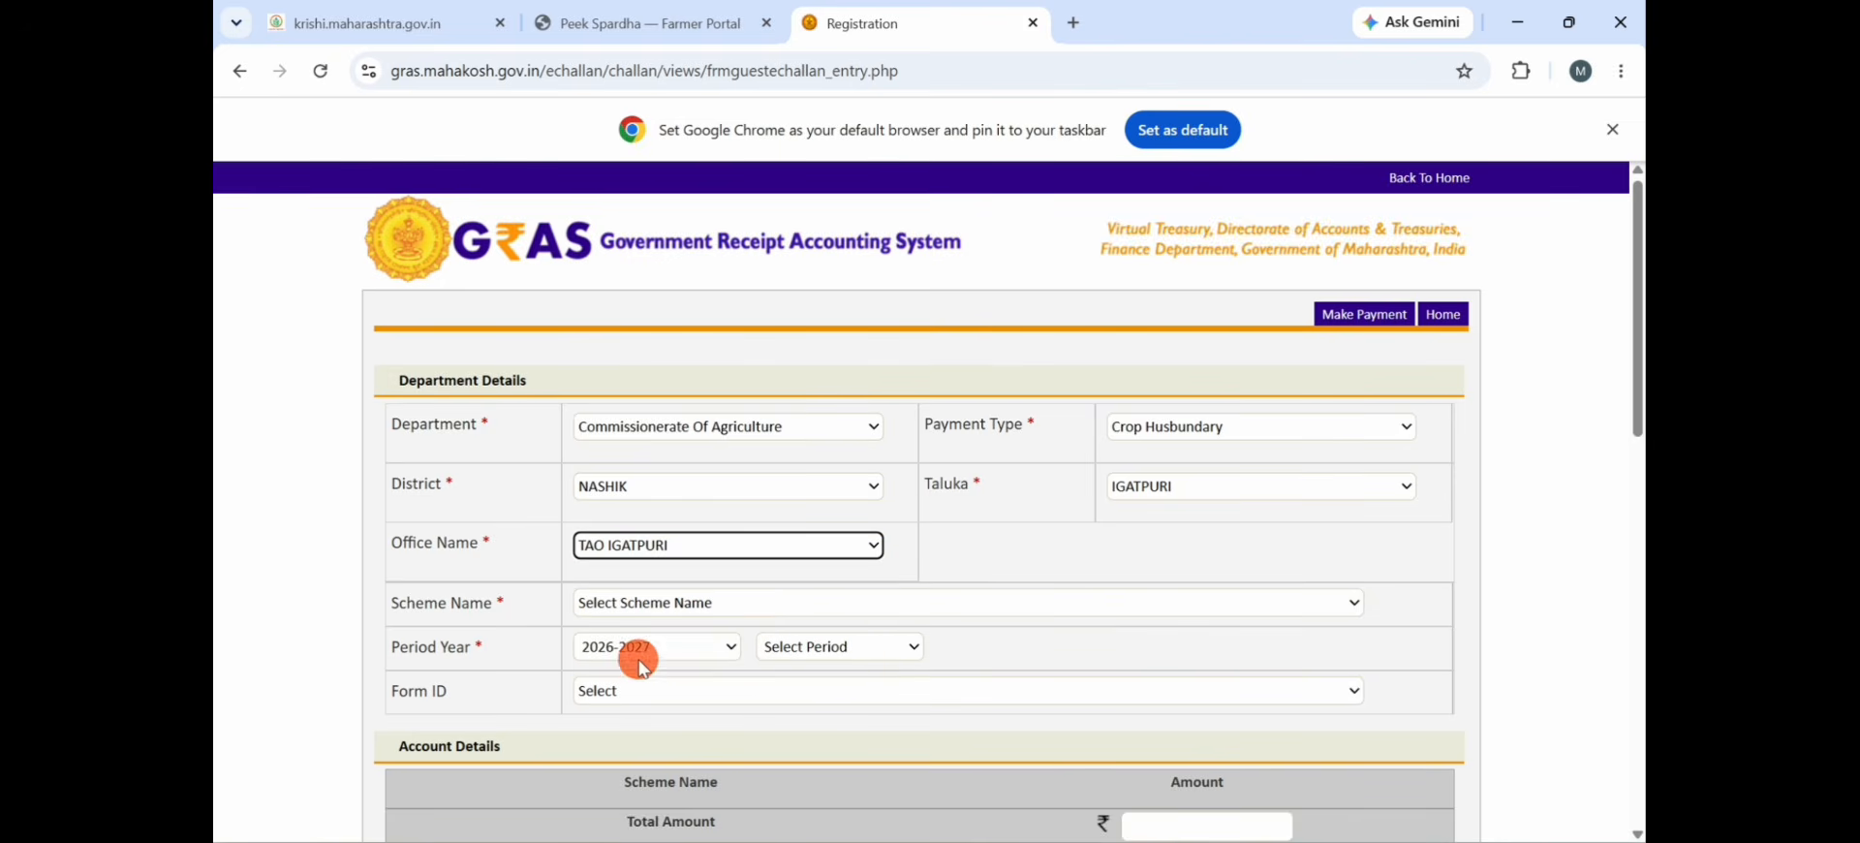
scroll(702, 612, down, 1)
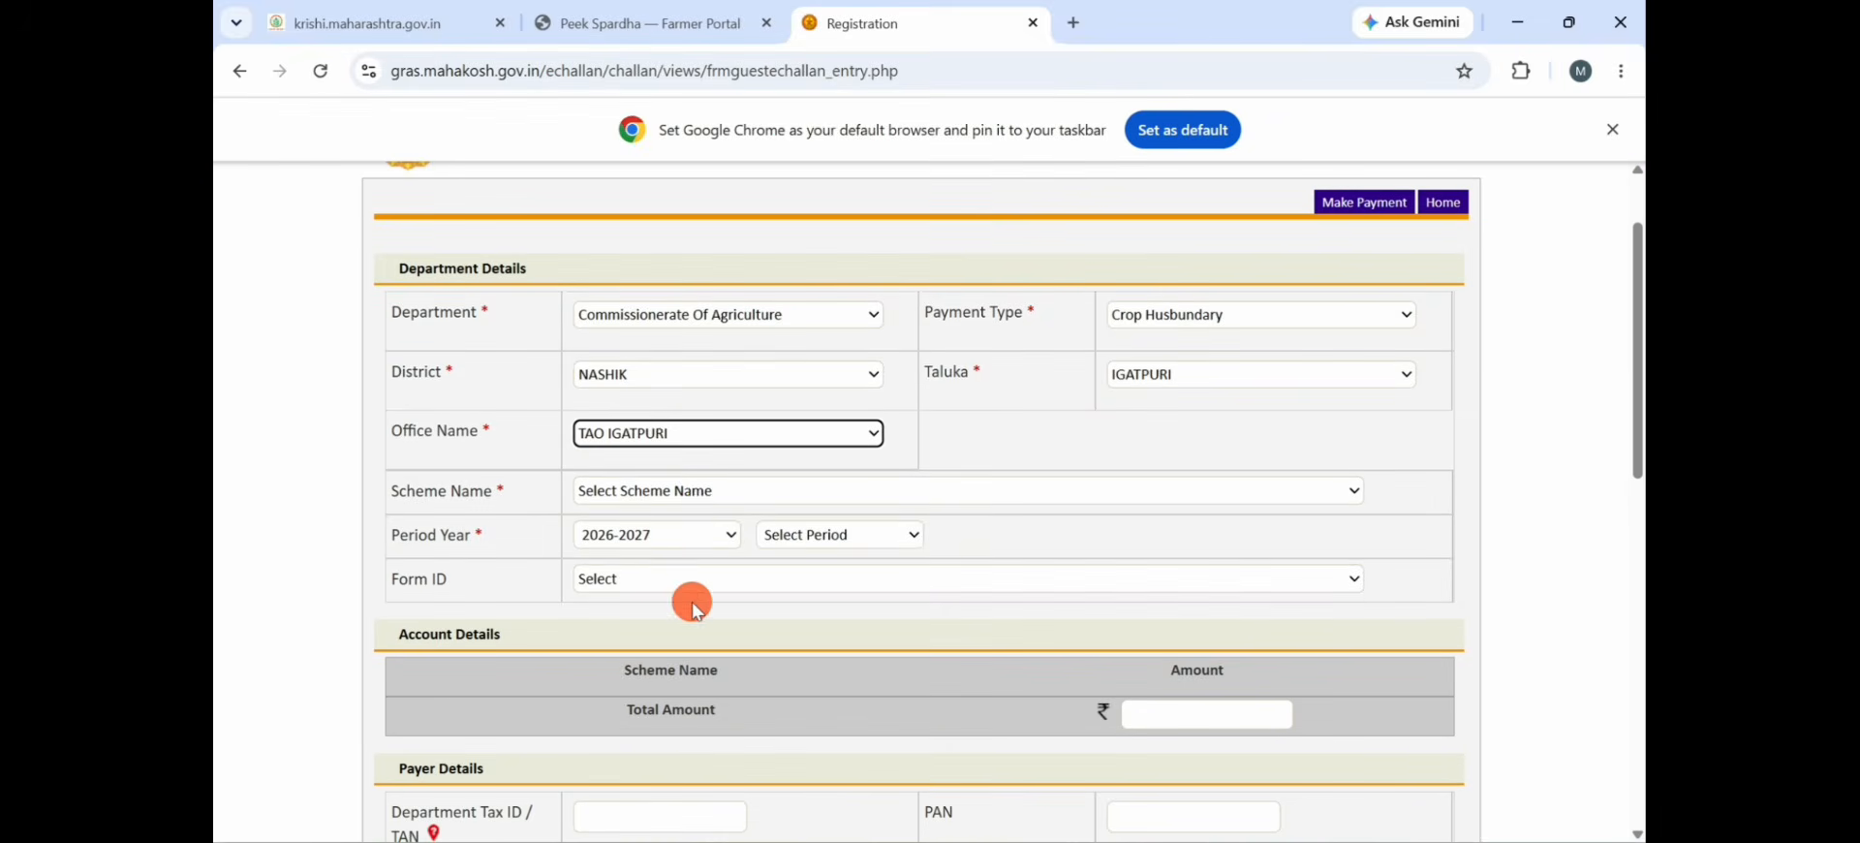
click(715, 484)
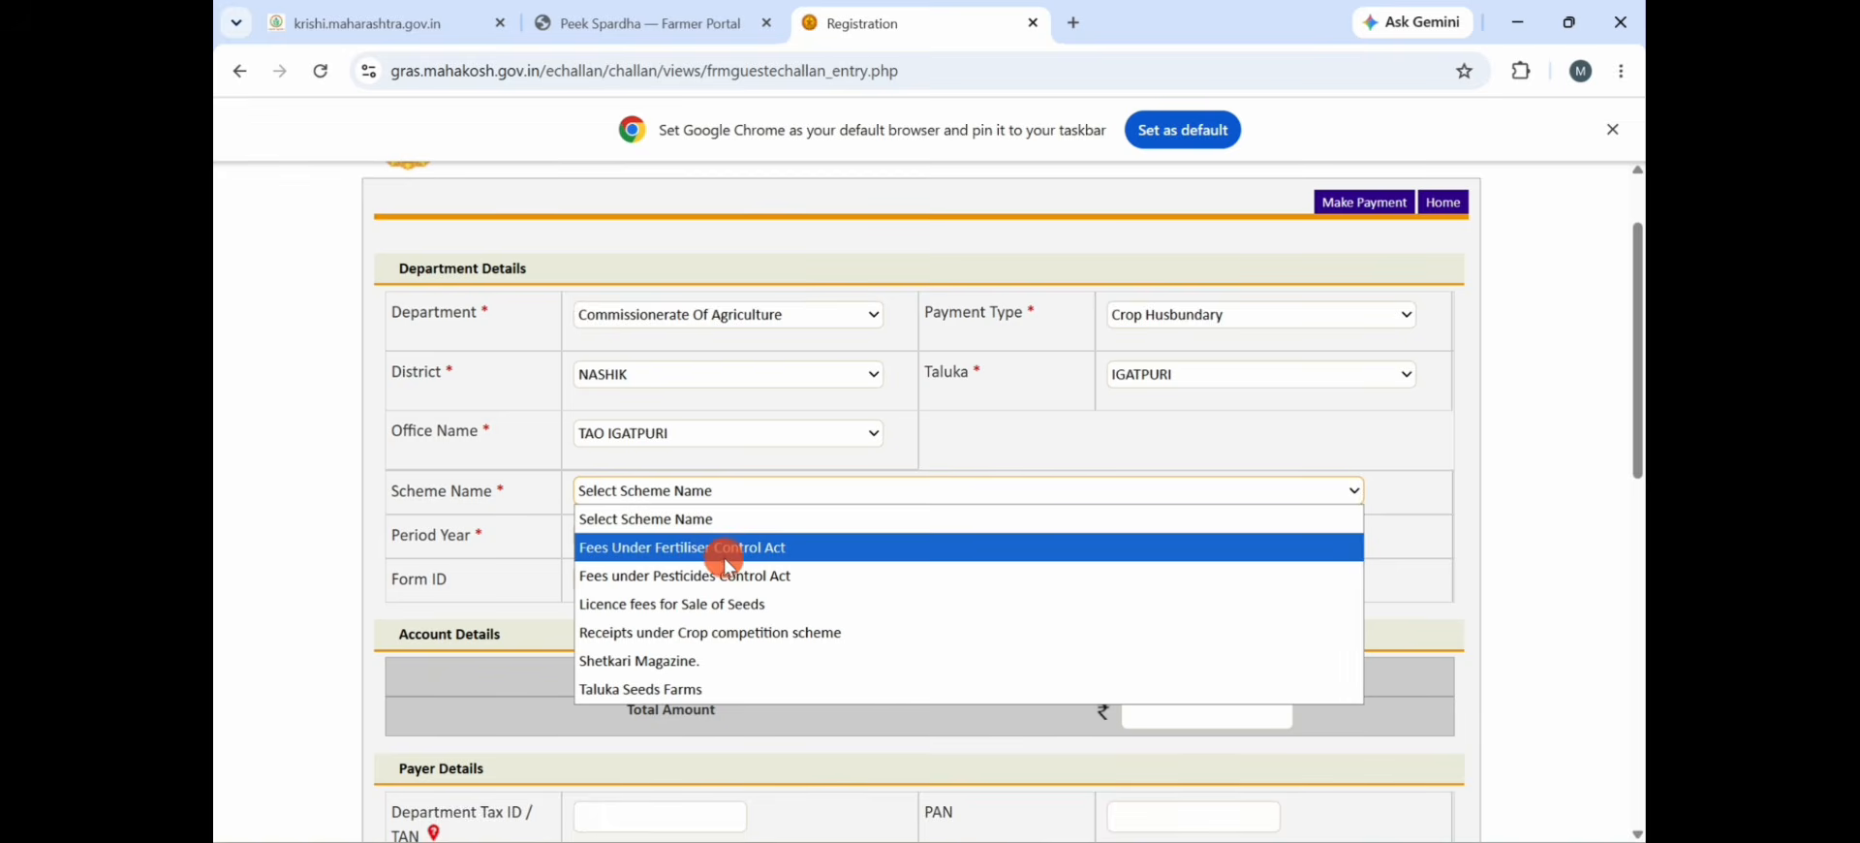
click(705, 636)
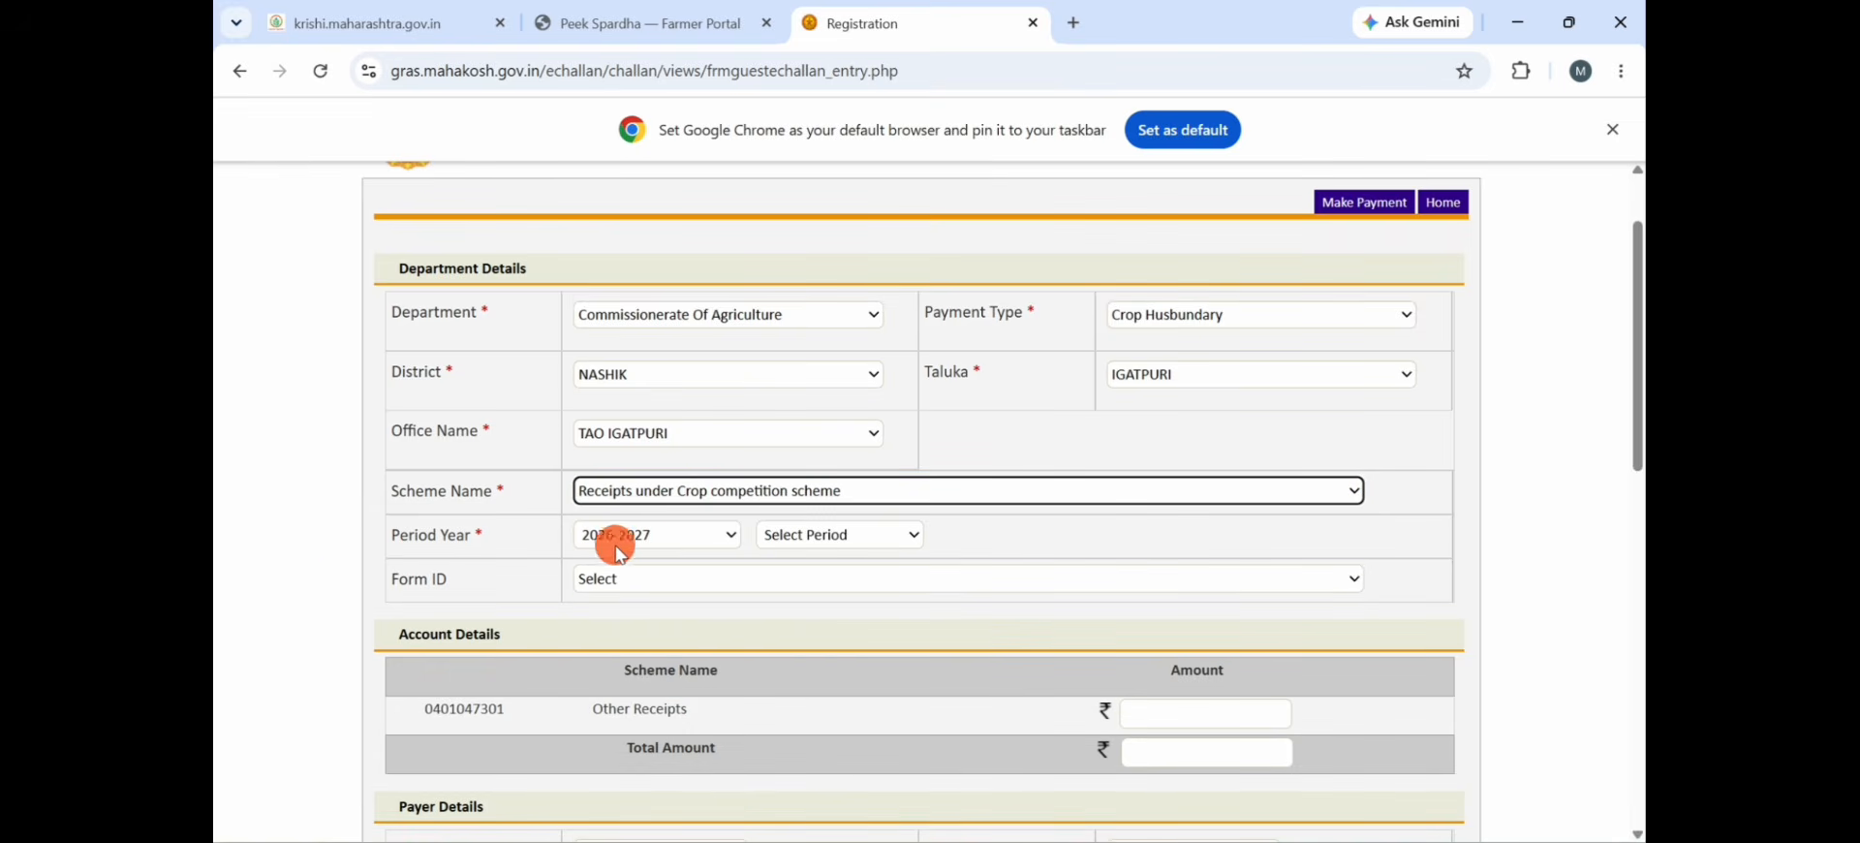
click(869, 534)
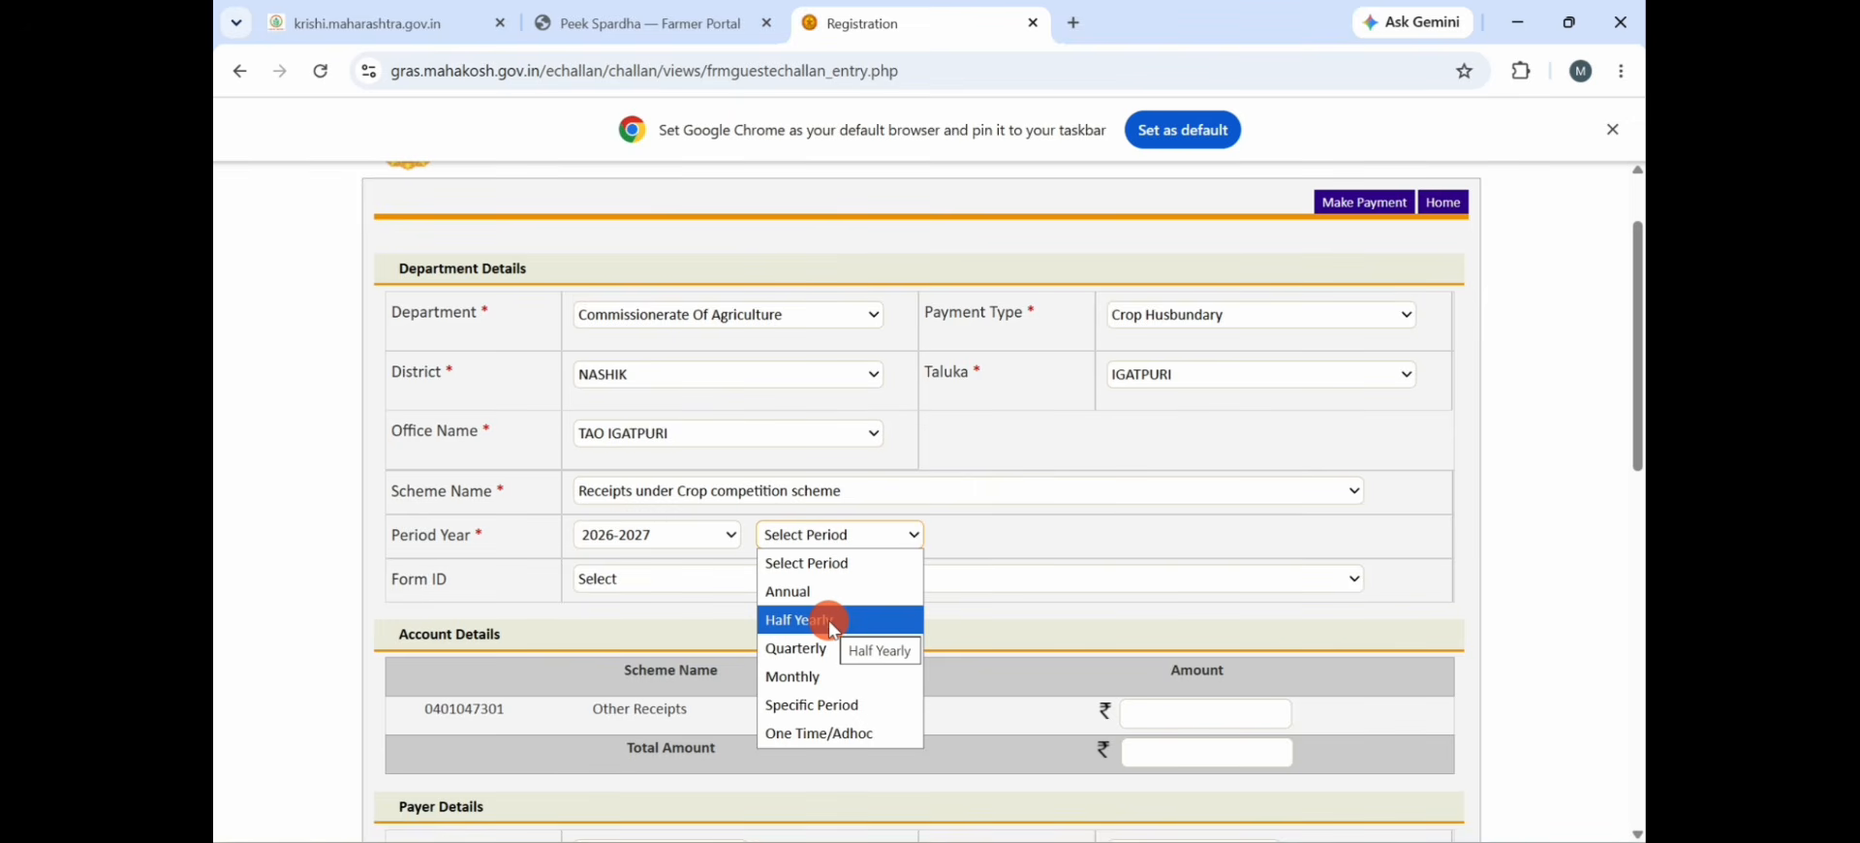
click(828, 620)
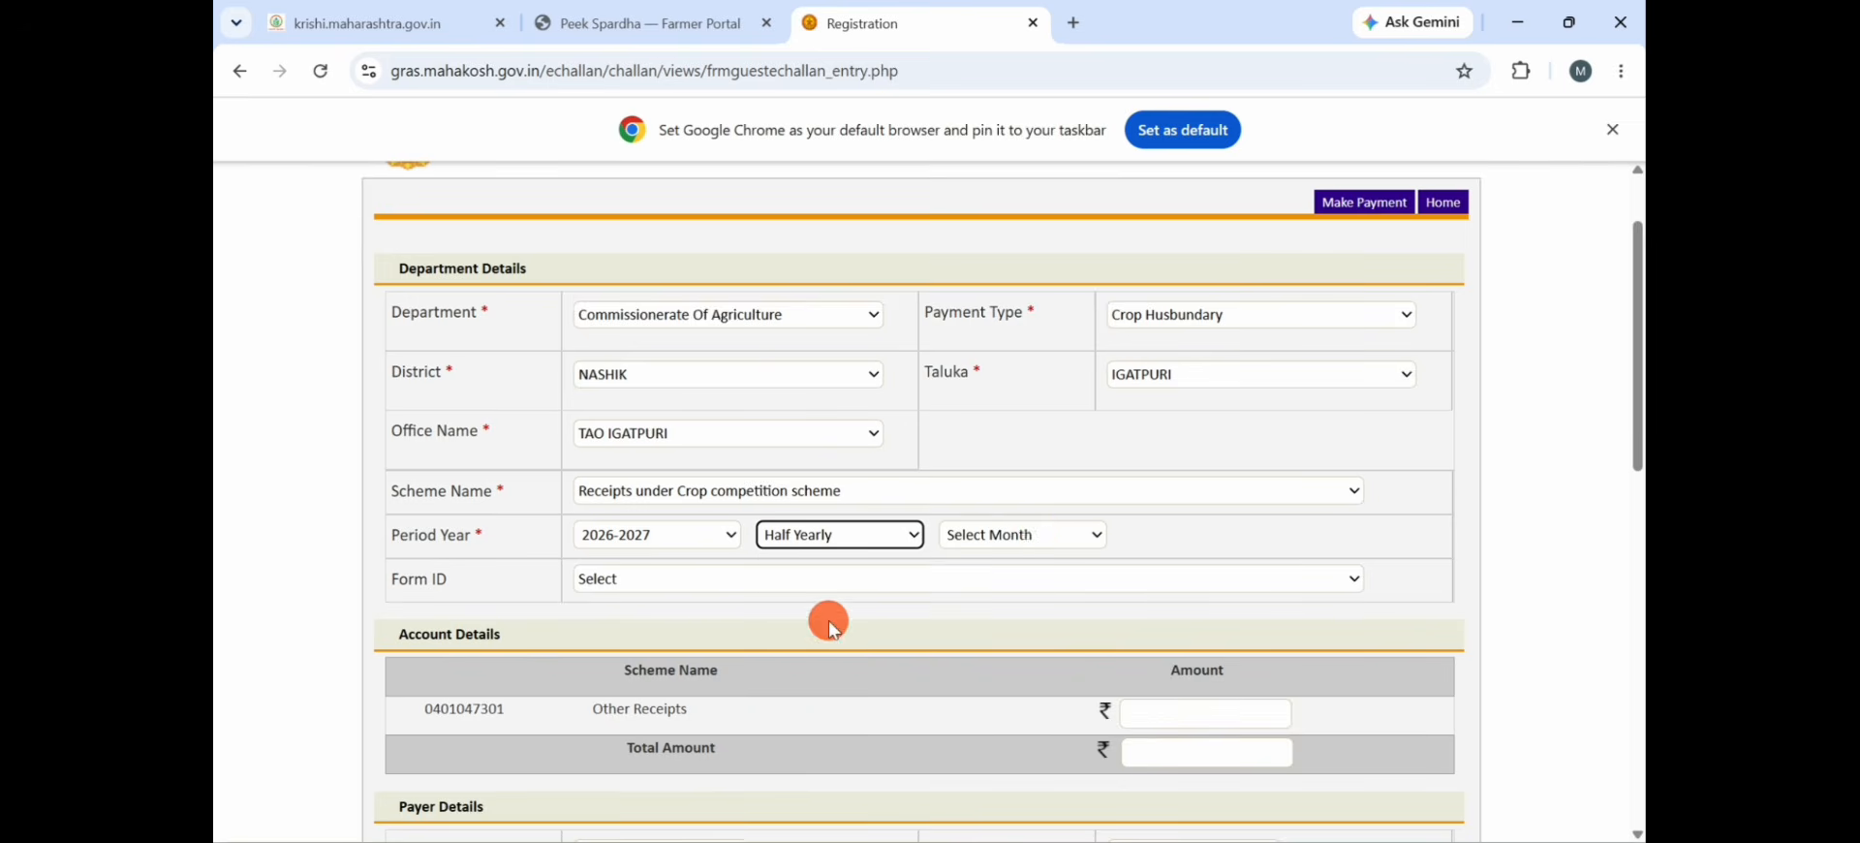
click(1037, 544)
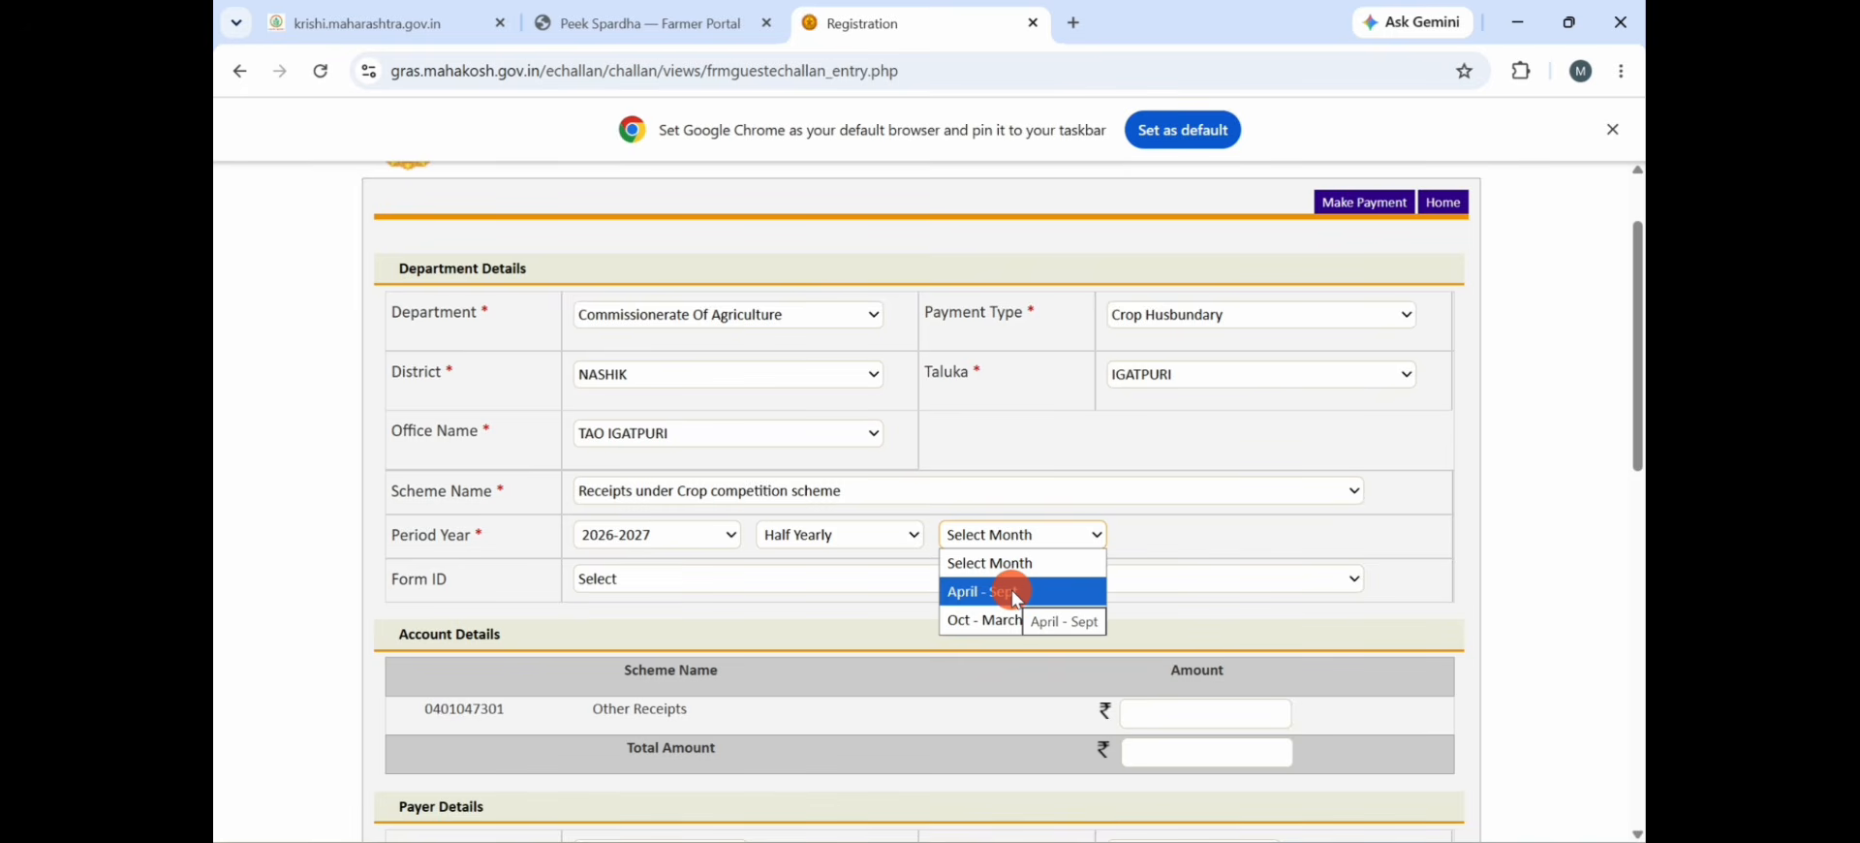
click(1013, 593)
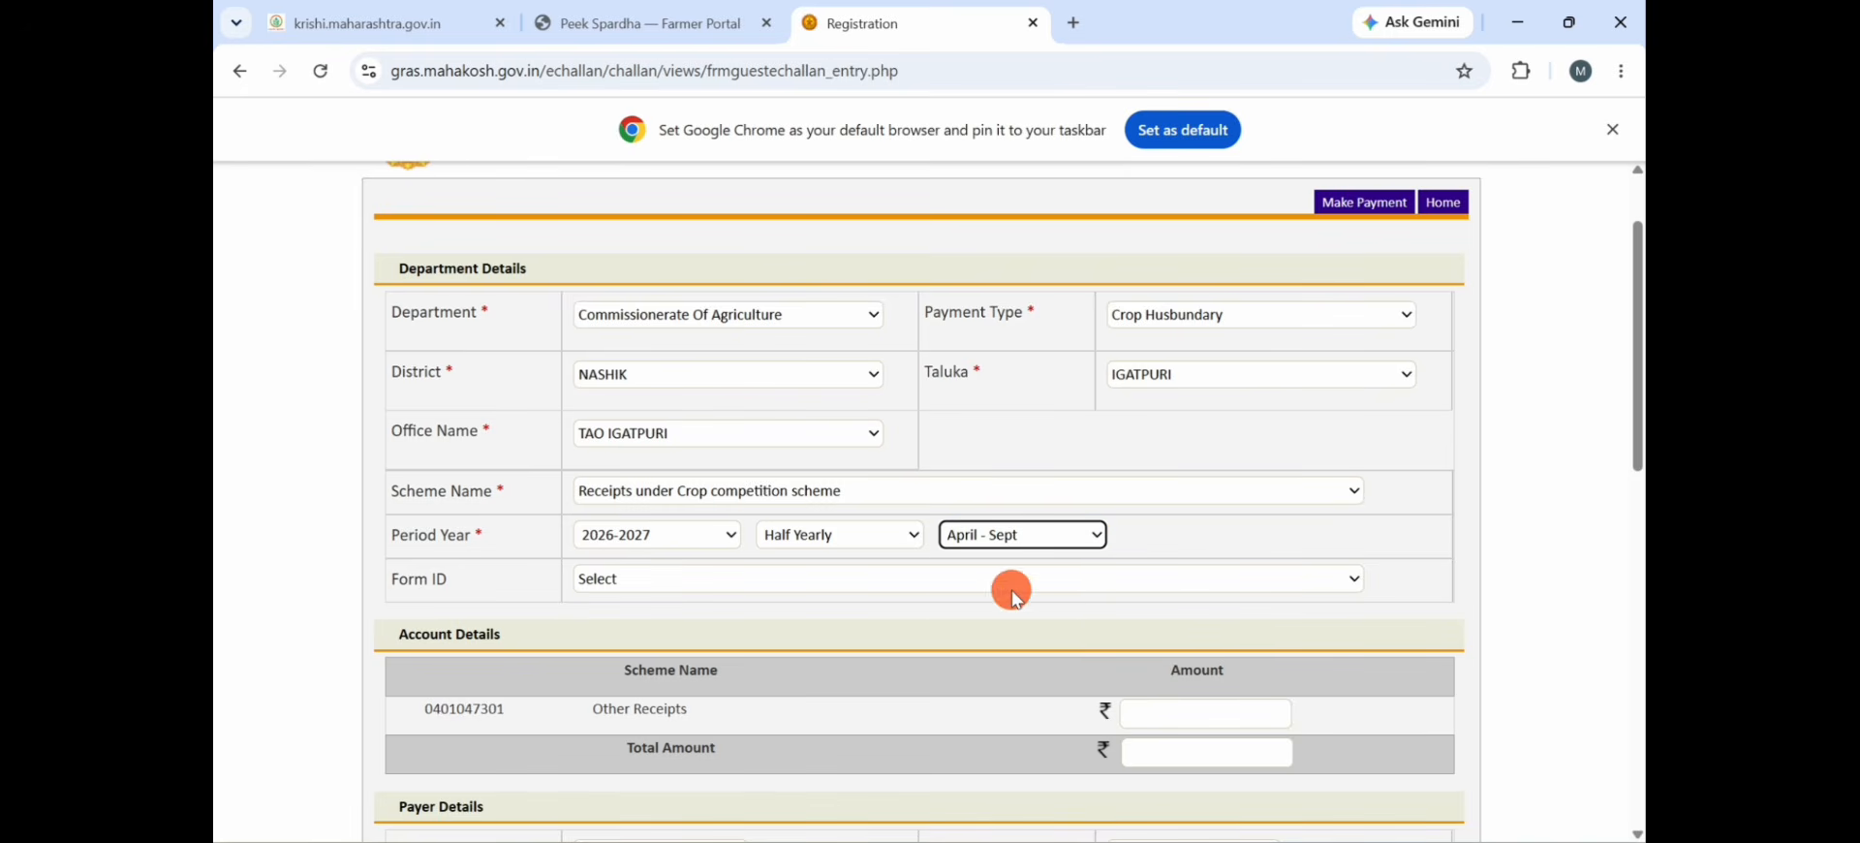
Step: Enter 150 rupees as the Other Receipts amount so the challan total updates
click(725, 578)
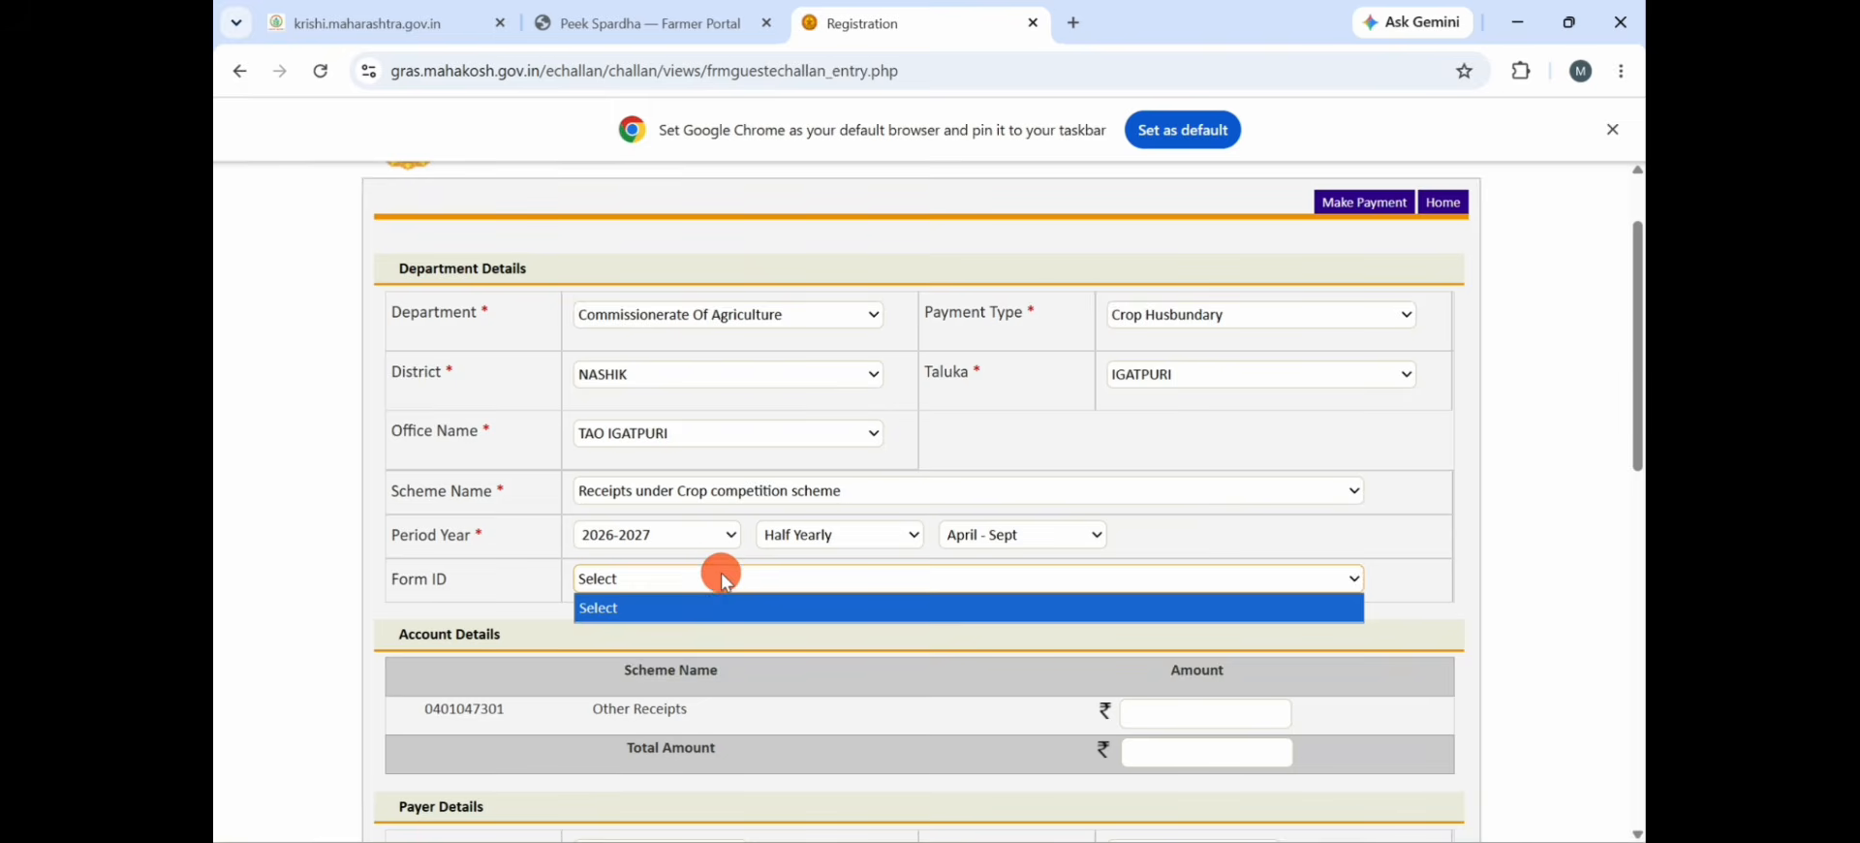
click(724, 579)
scroll(727, 572, down, 2)
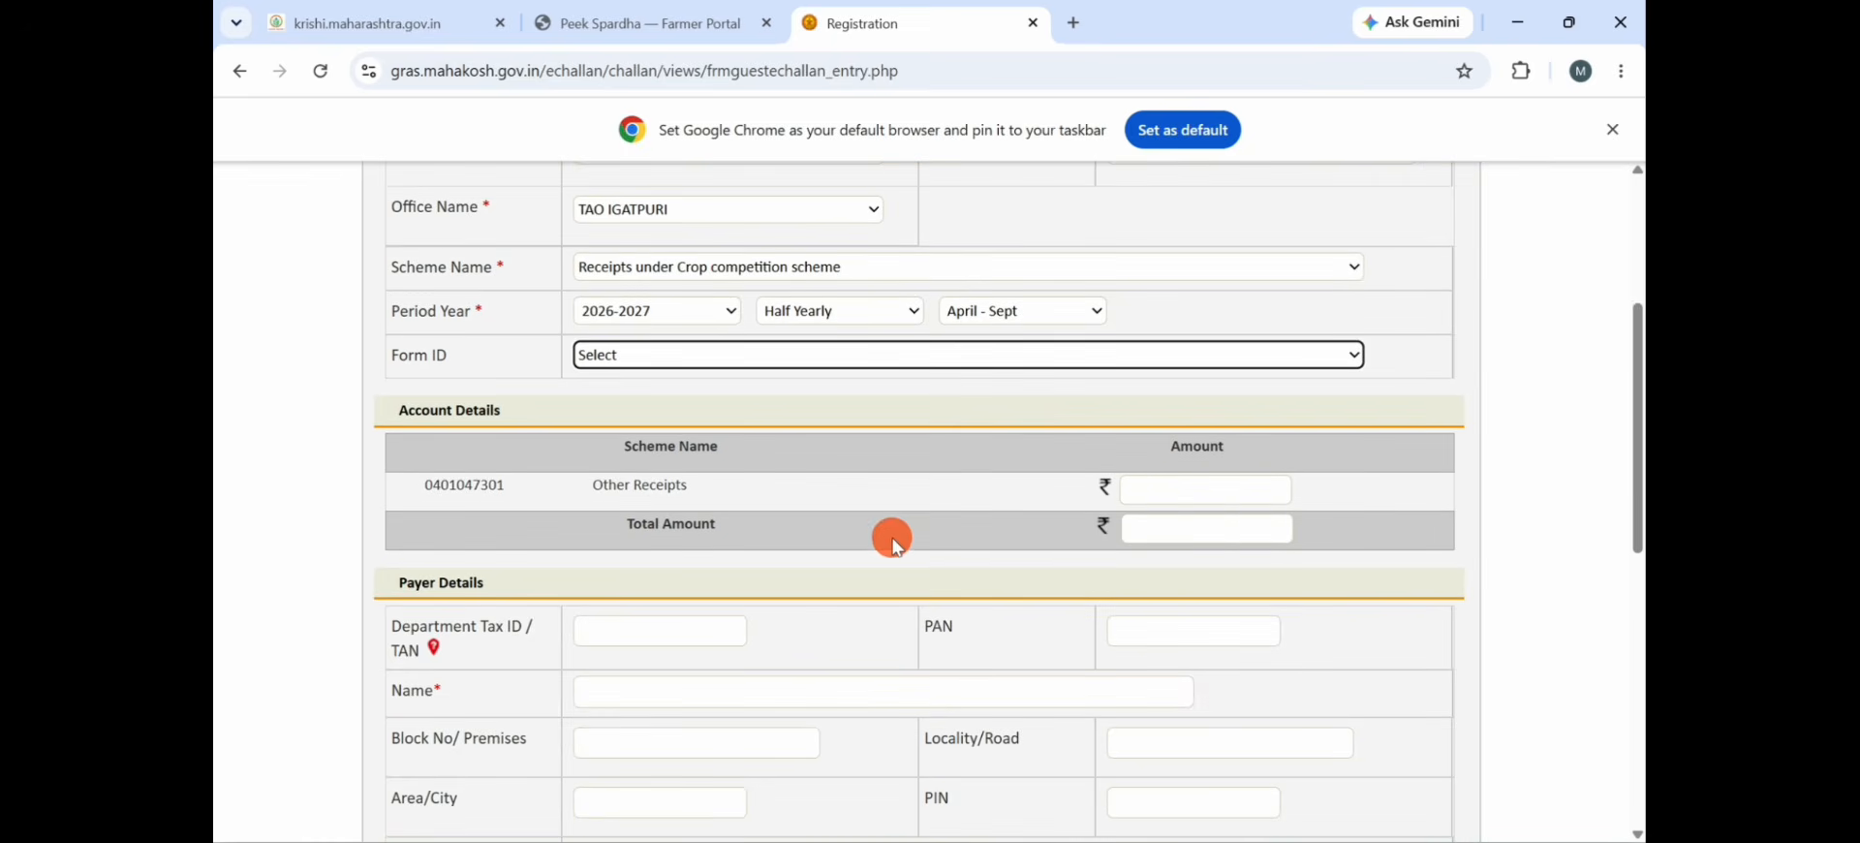
click(1191, 499)
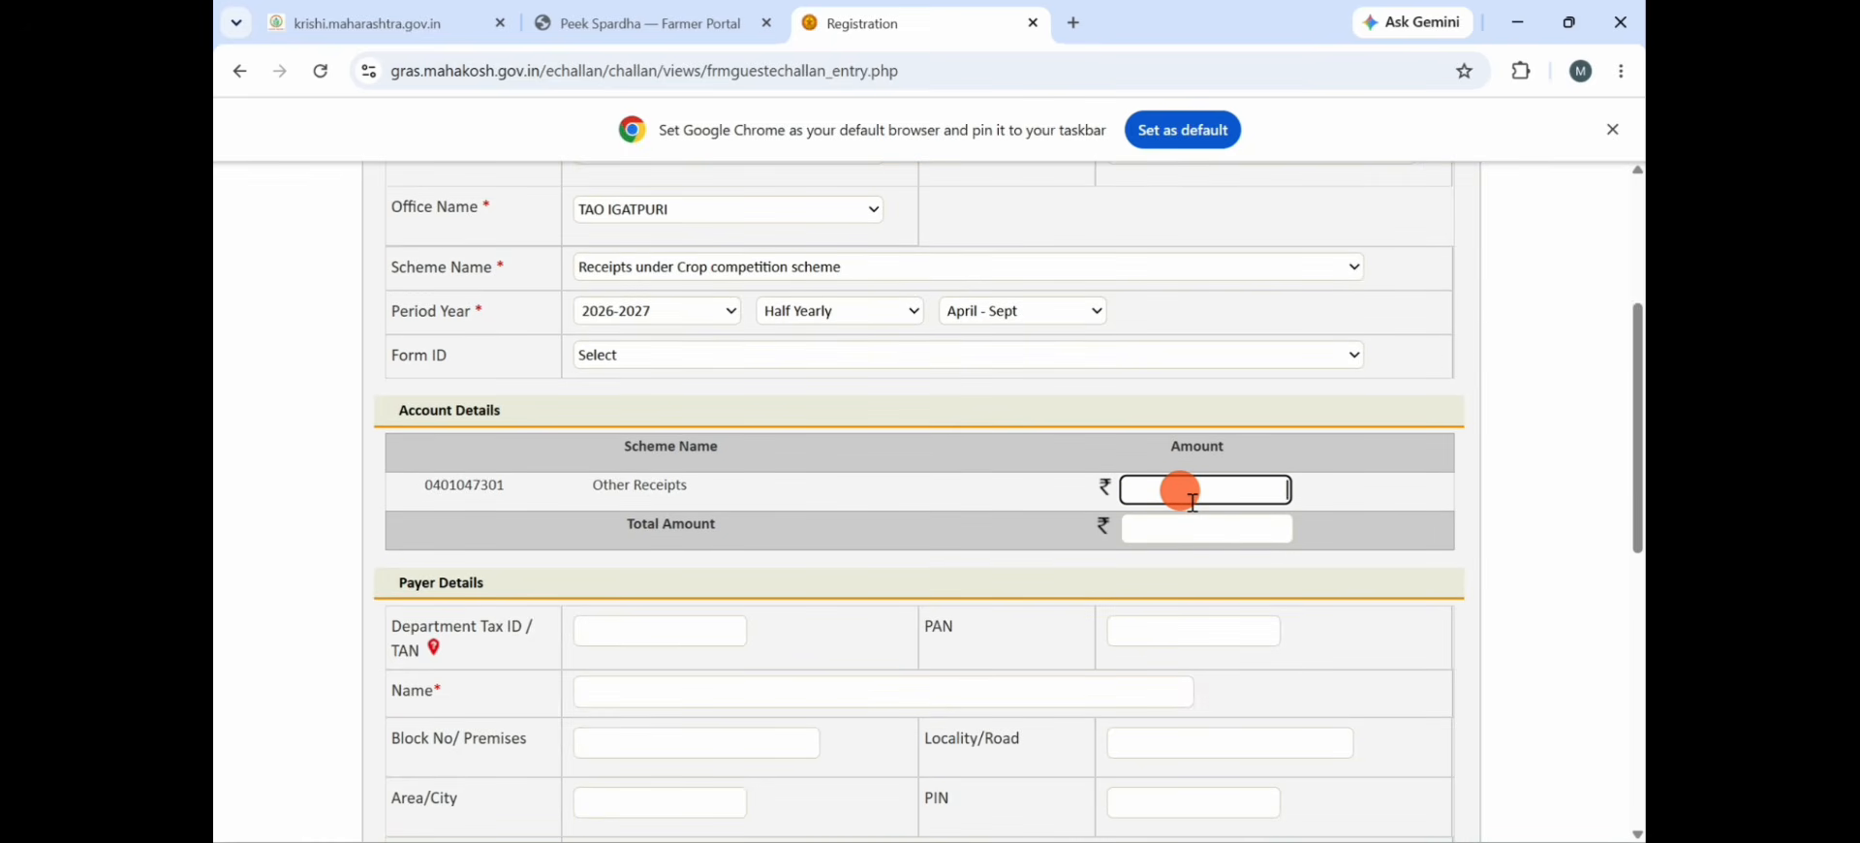
text(150)
click(1223, 539)
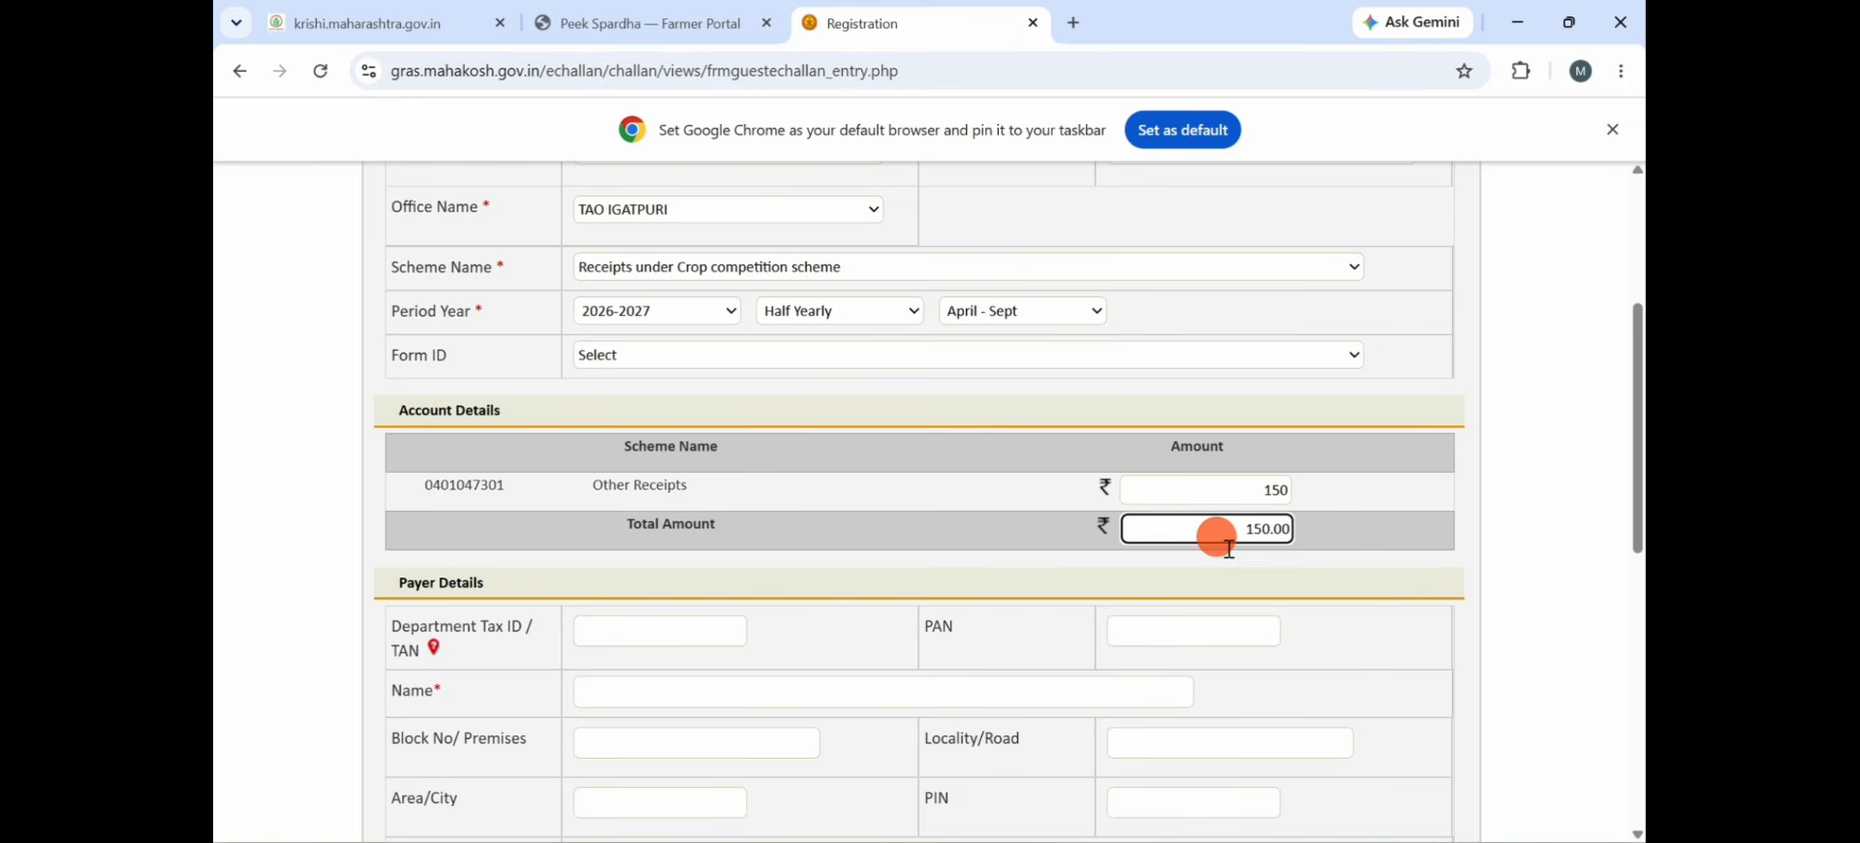
scroll(1184, 532, down, 1)
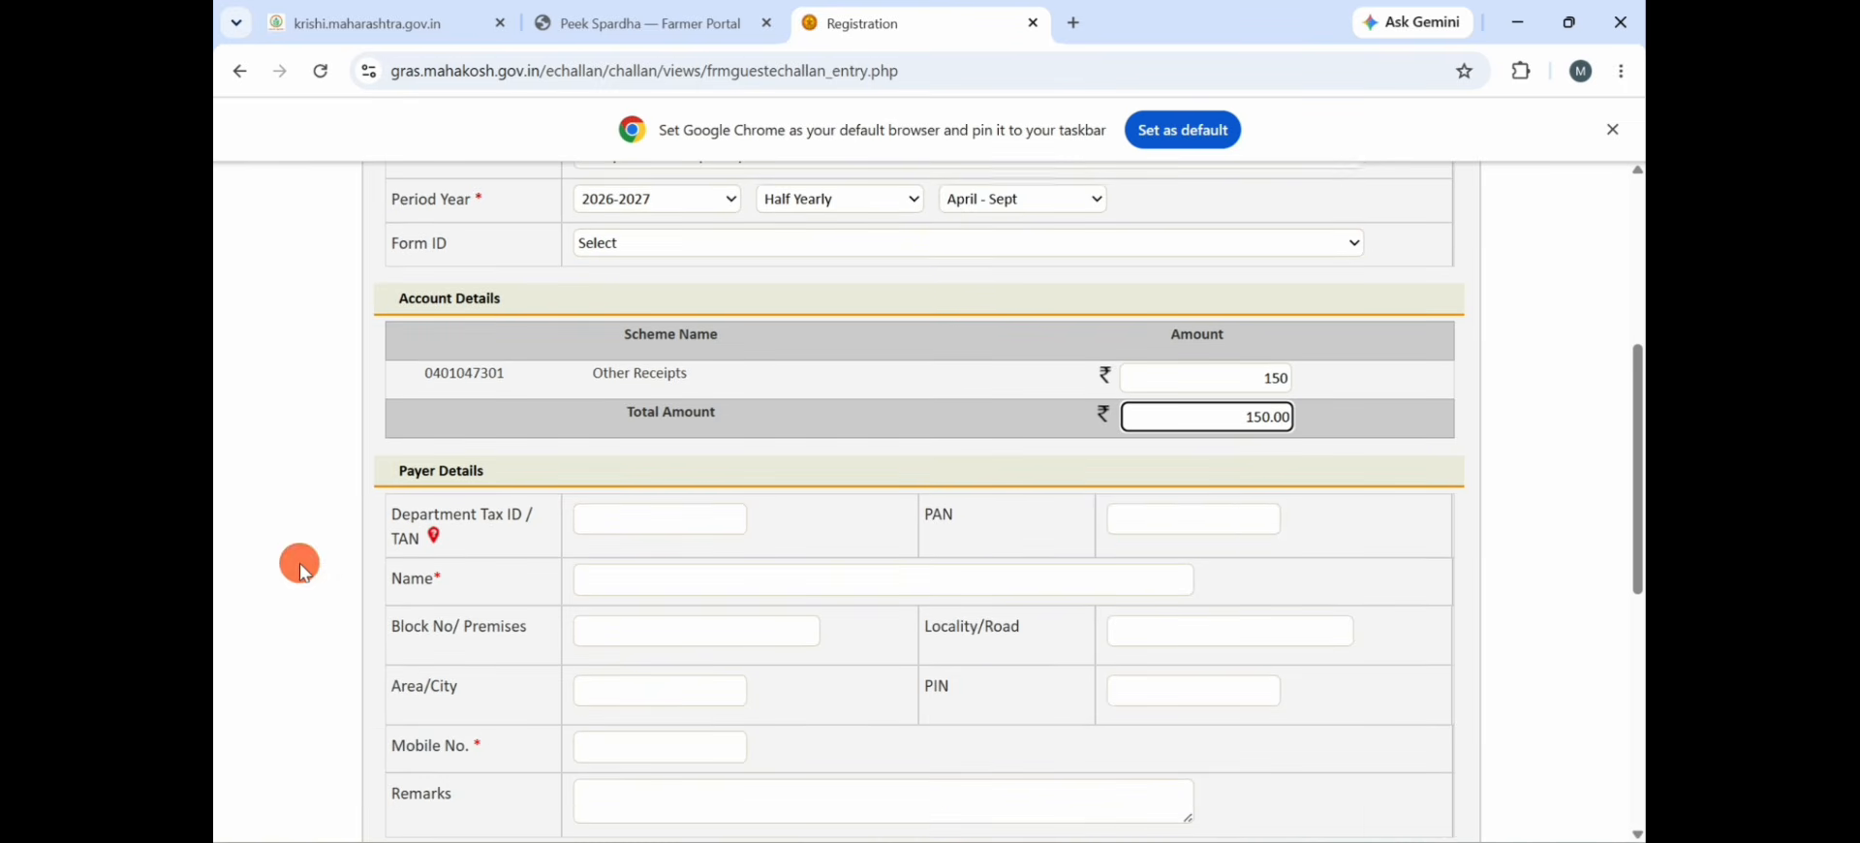
Step: Enter the payer's name, block/premises, locality/road and area/city on the GRAS challan
scroll(502, 593, down, 2)
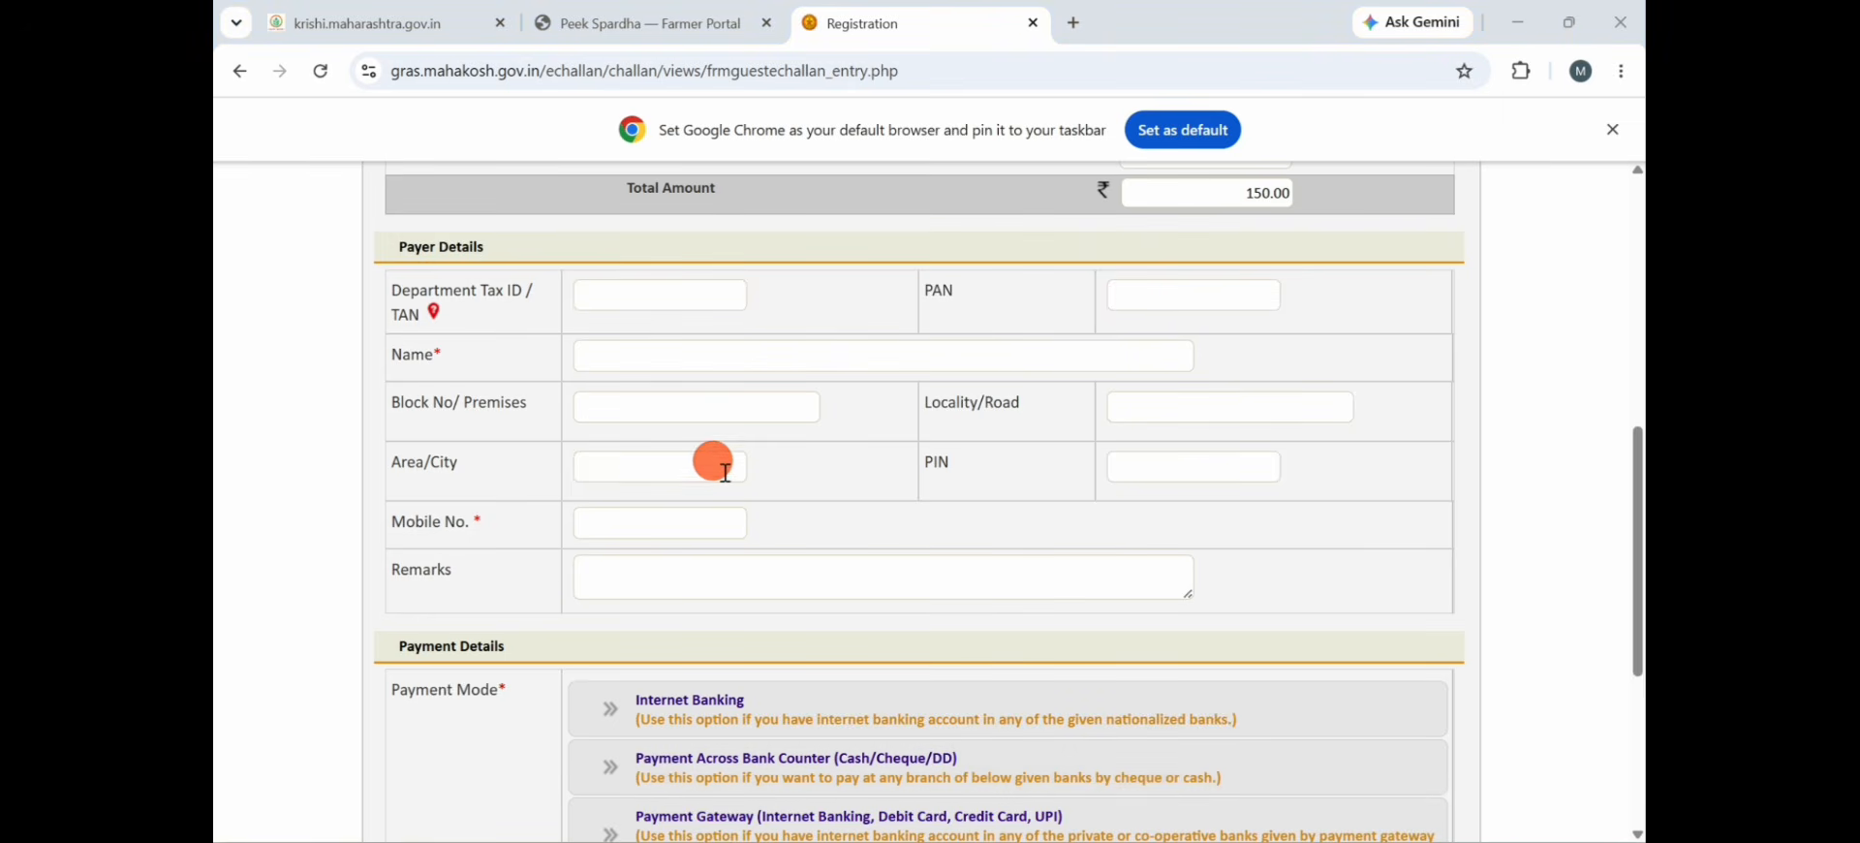
click(652, 371)
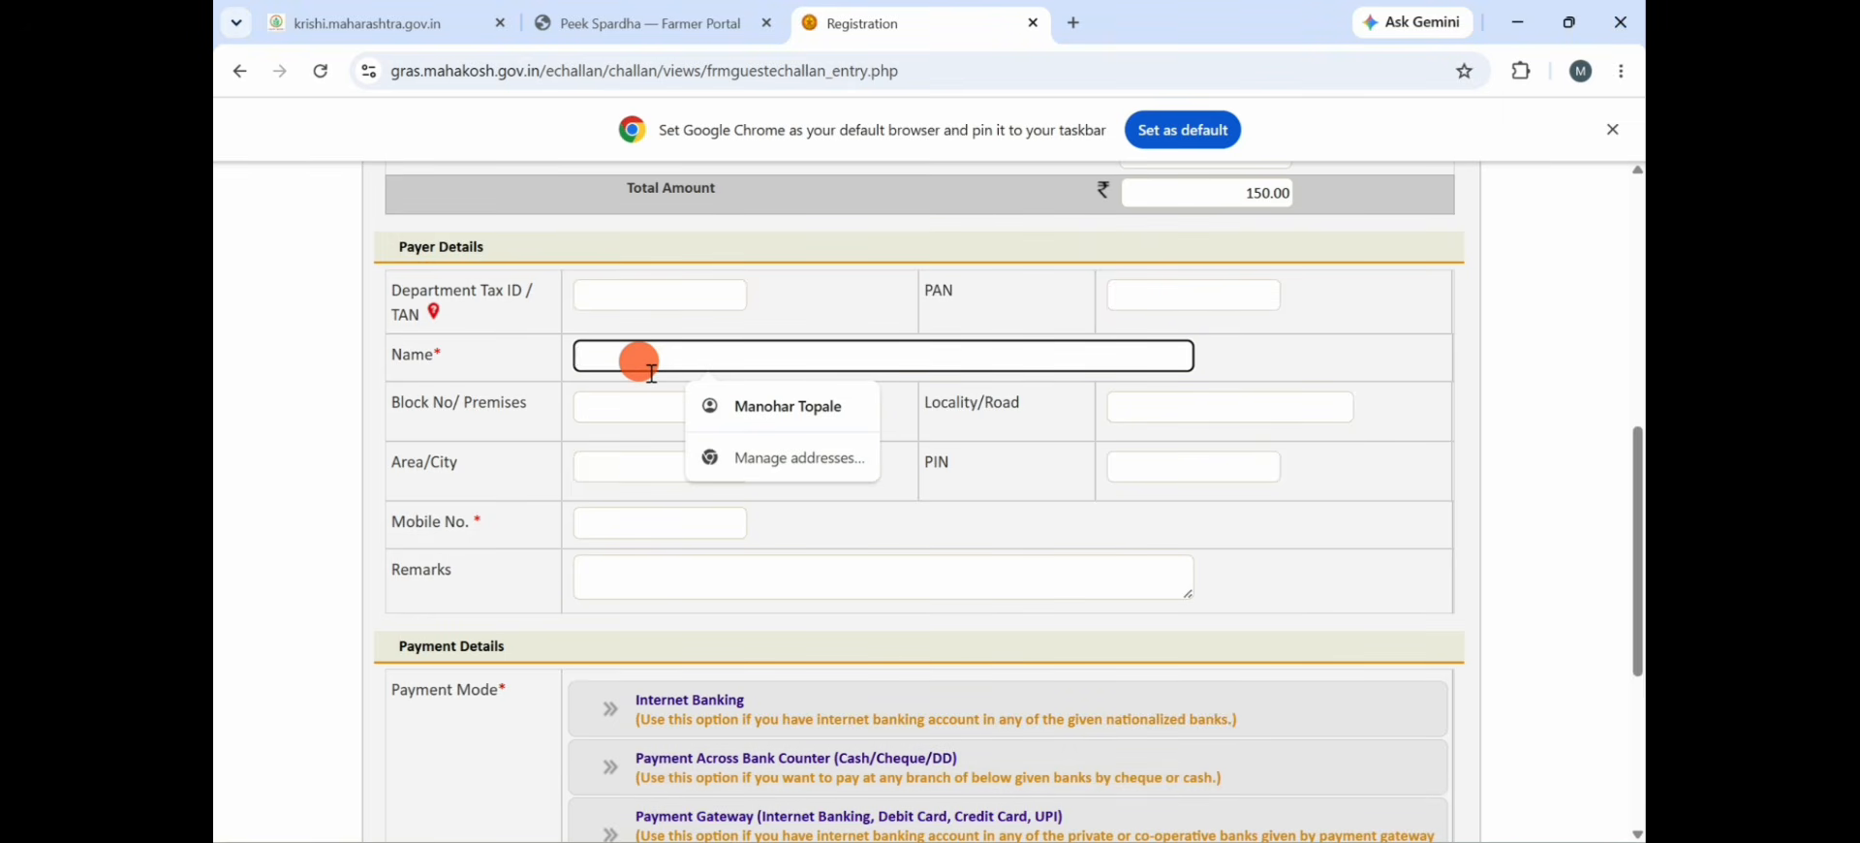
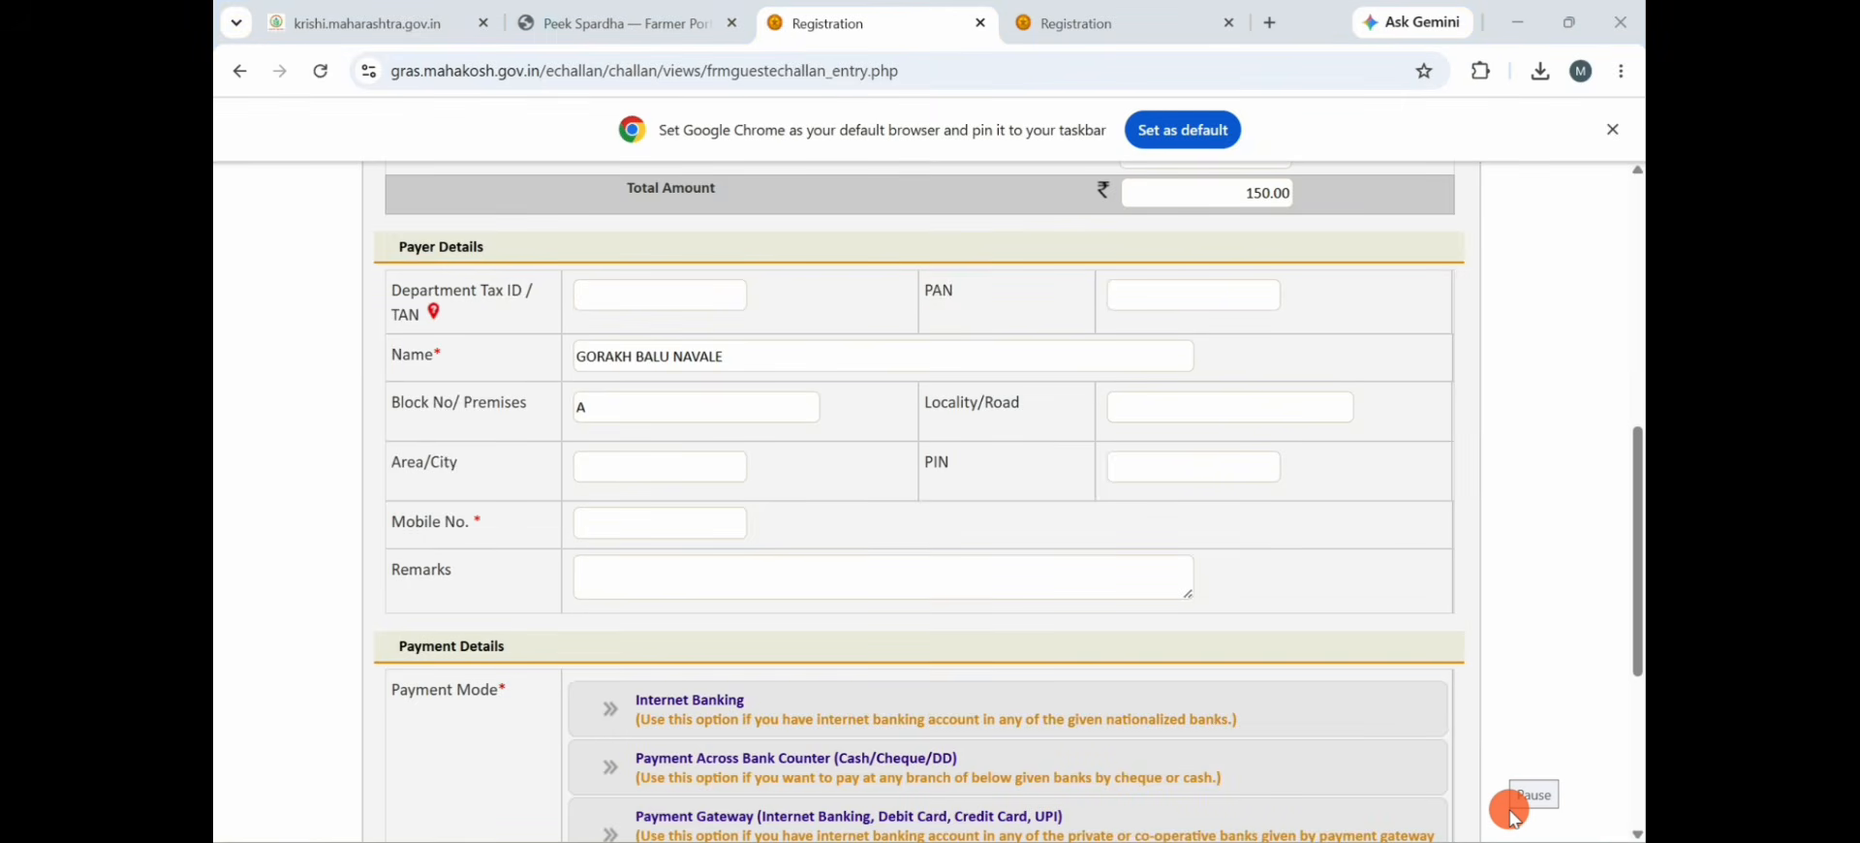
click(620, 413)
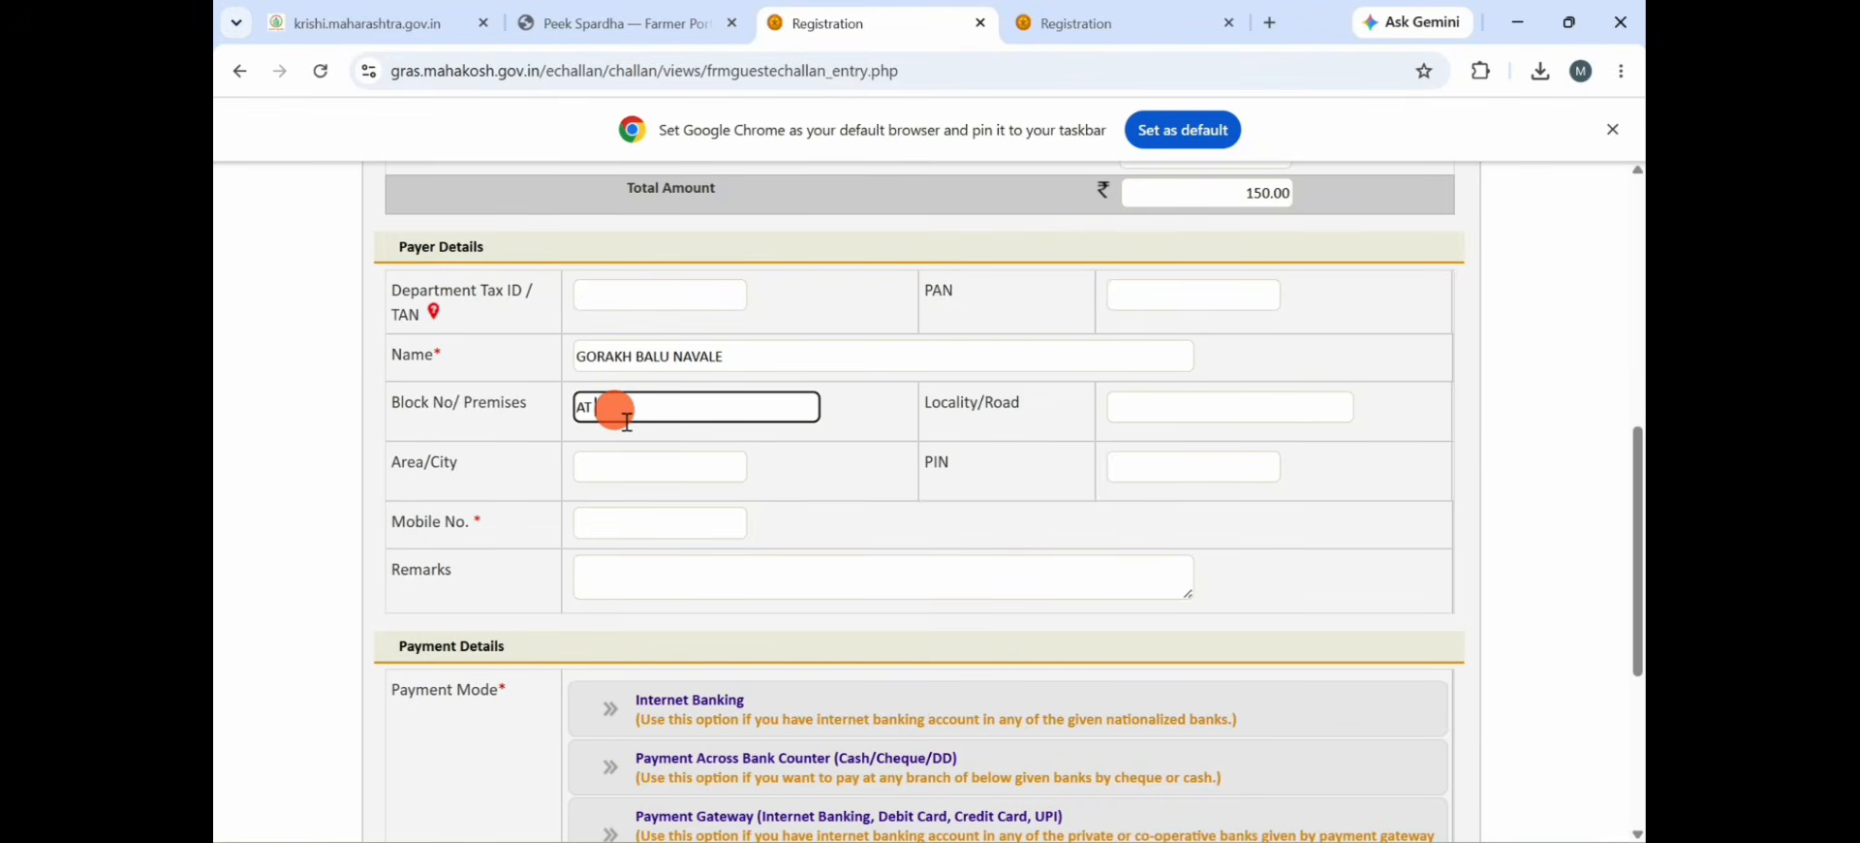
text(POST SAKUR)
click(1172, 407)
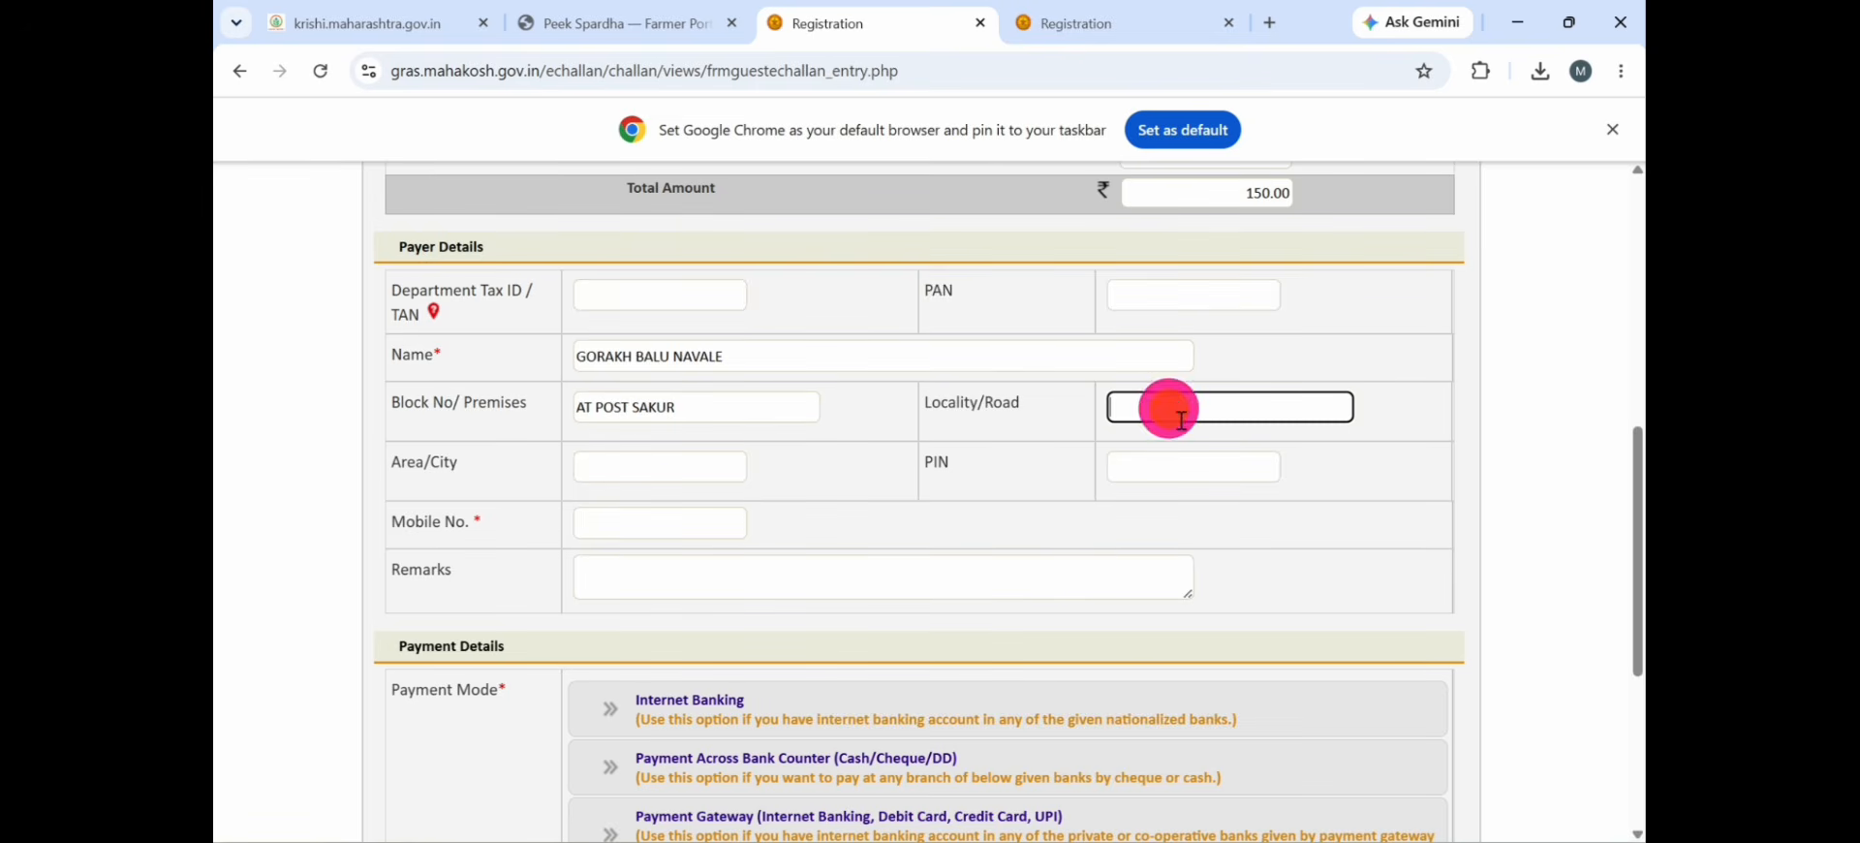
text(TALUKA)
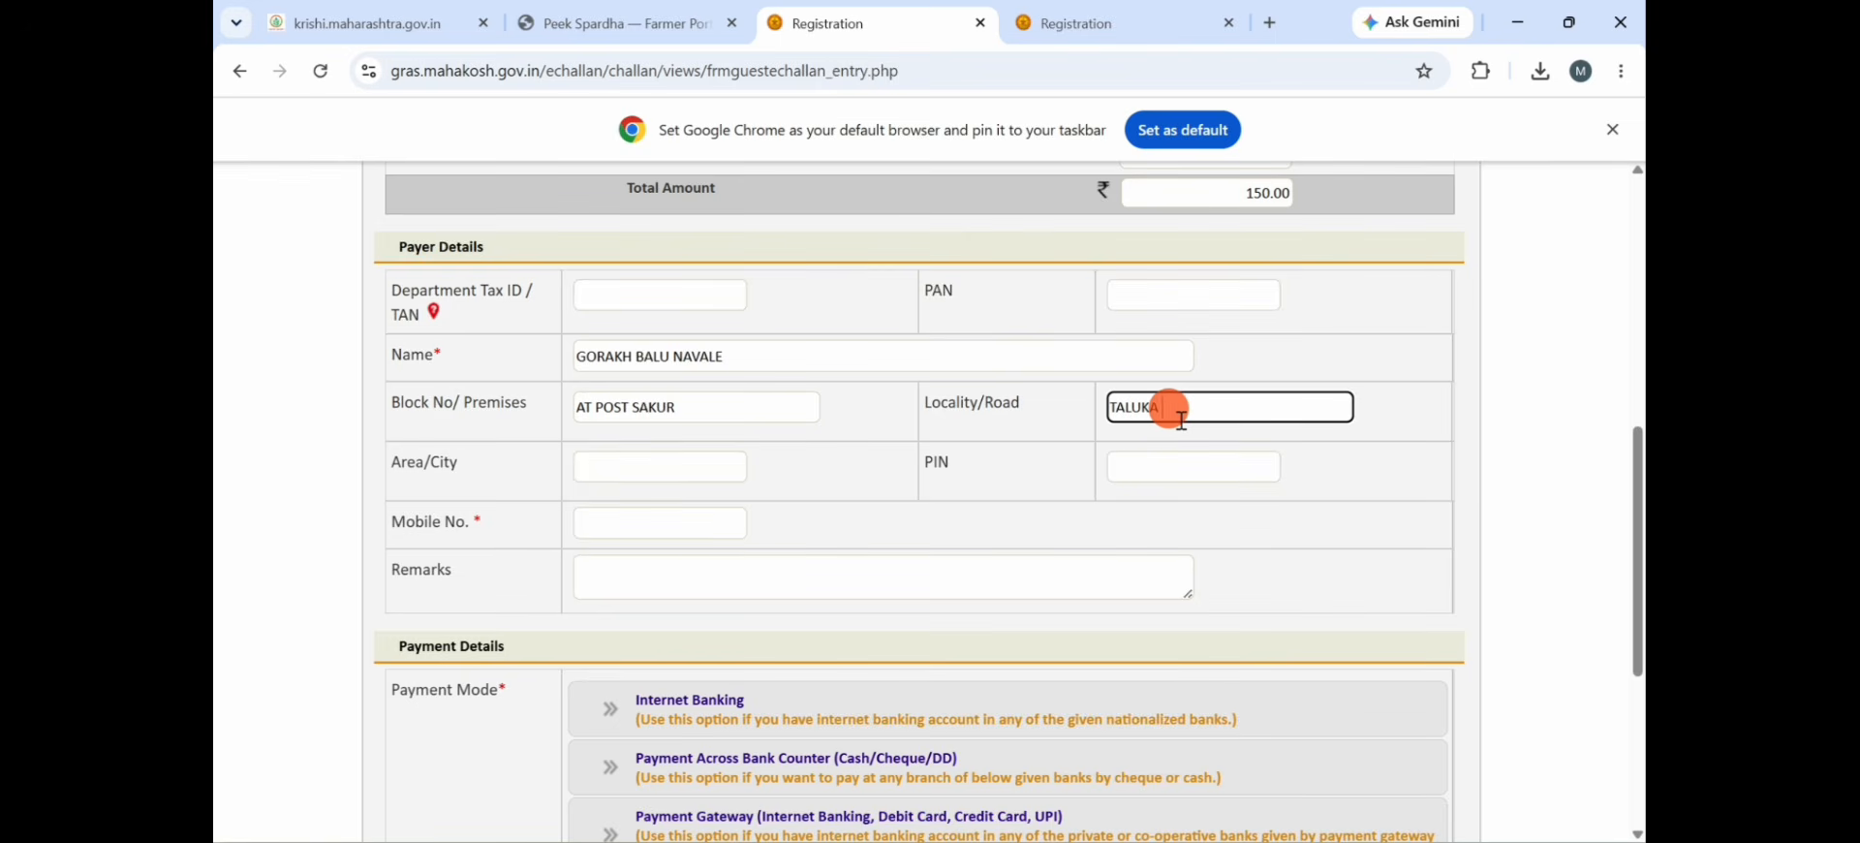
text( IGATPURI)
click(628, 471)
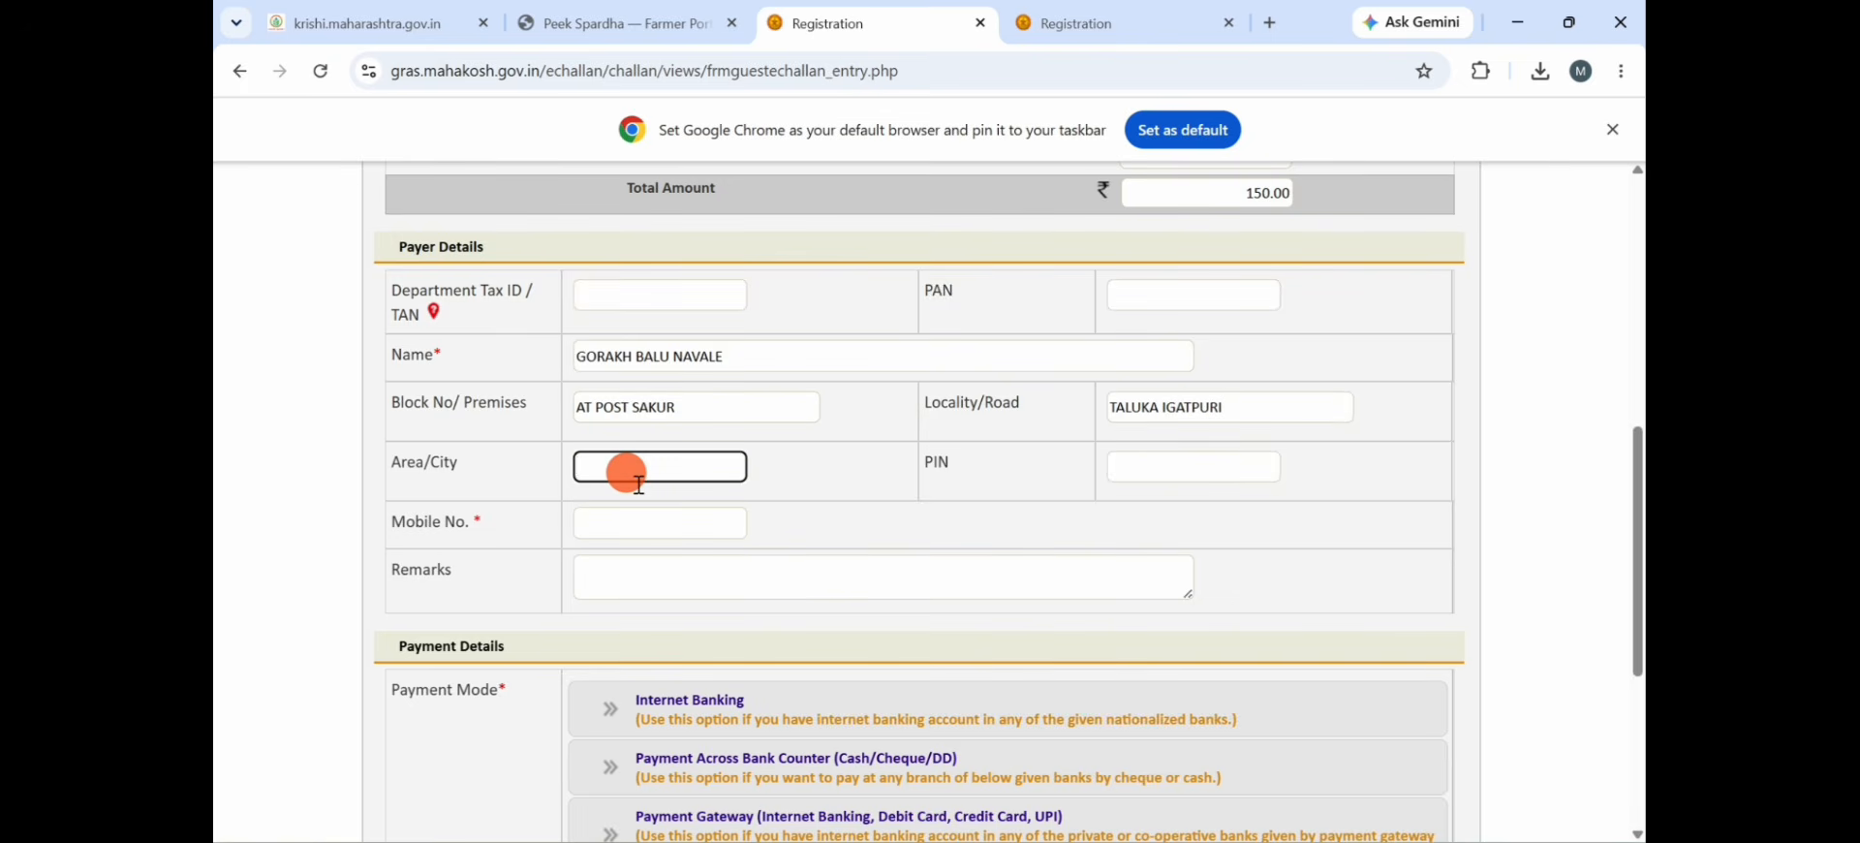
text(DIST NASHIK)
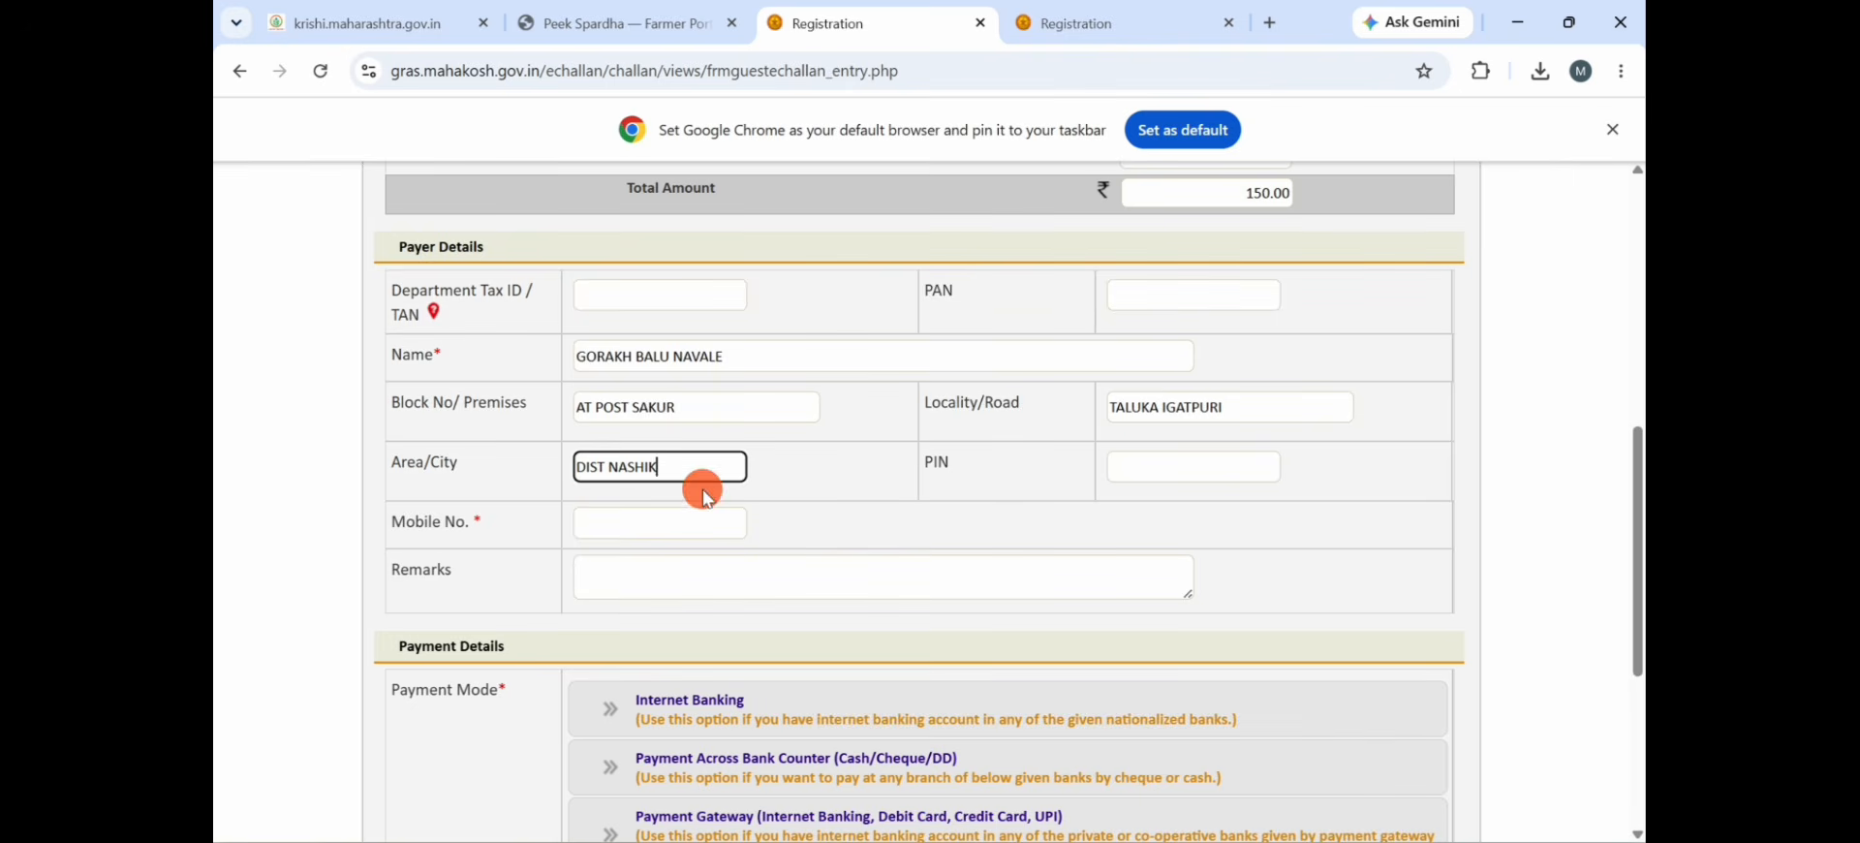
Step: Fill in the payer's PIN code and mobile number, acknowledging the mobile-number alert
click(1155, 475)
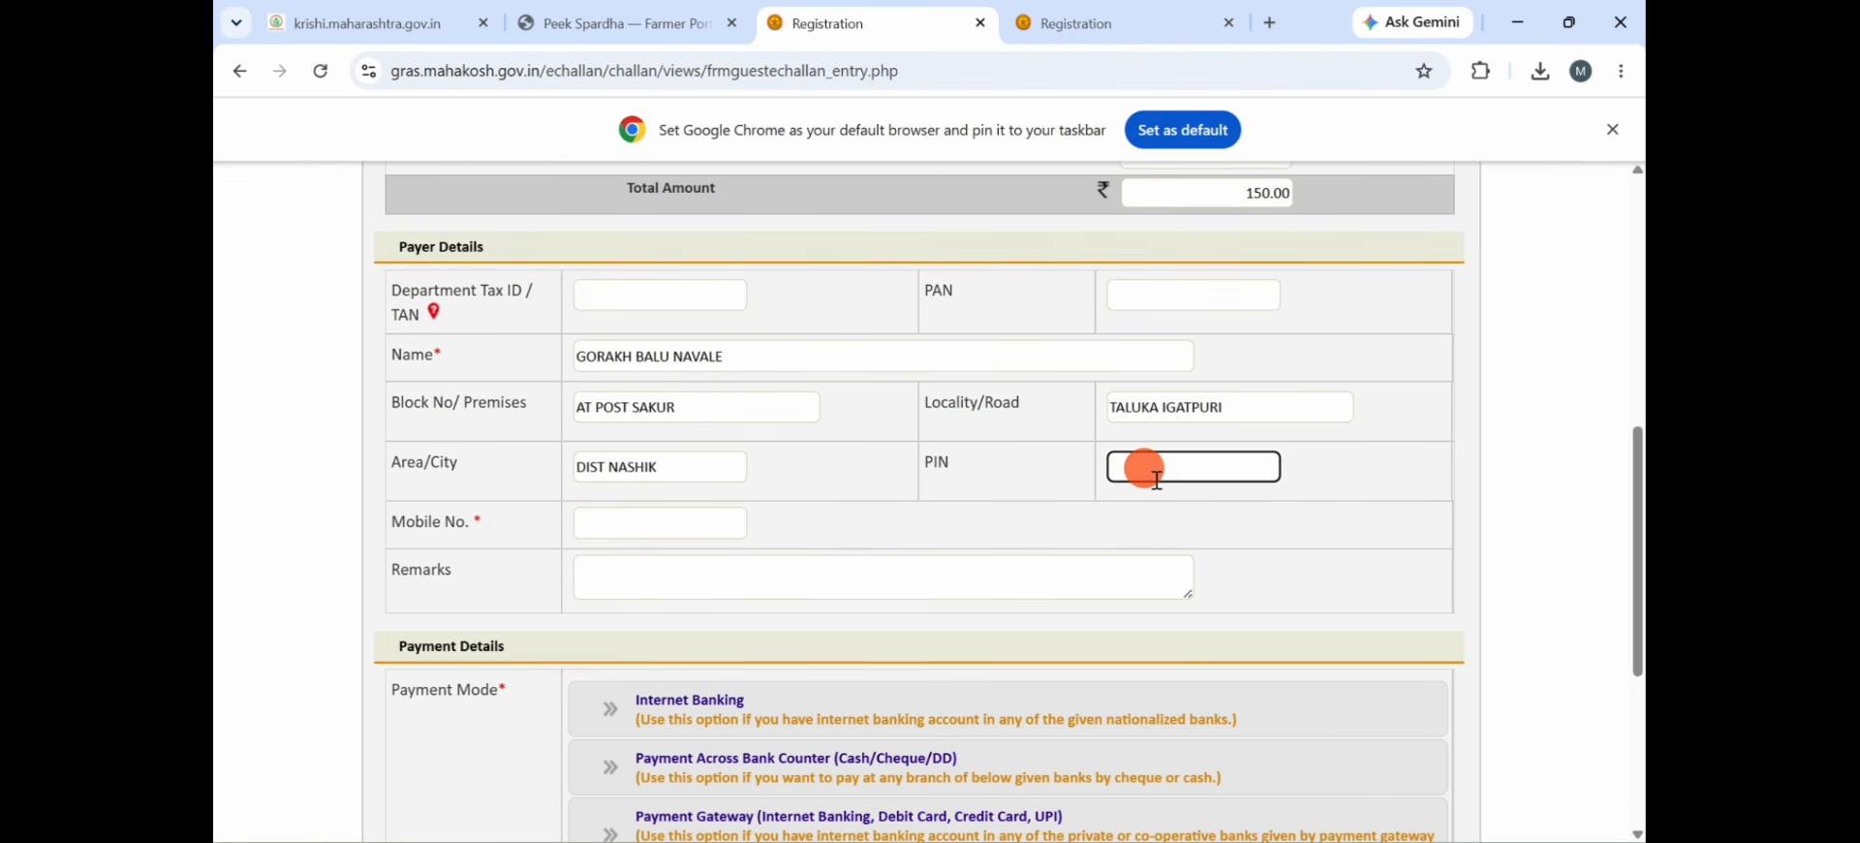
text(422403)
click(647, 536)
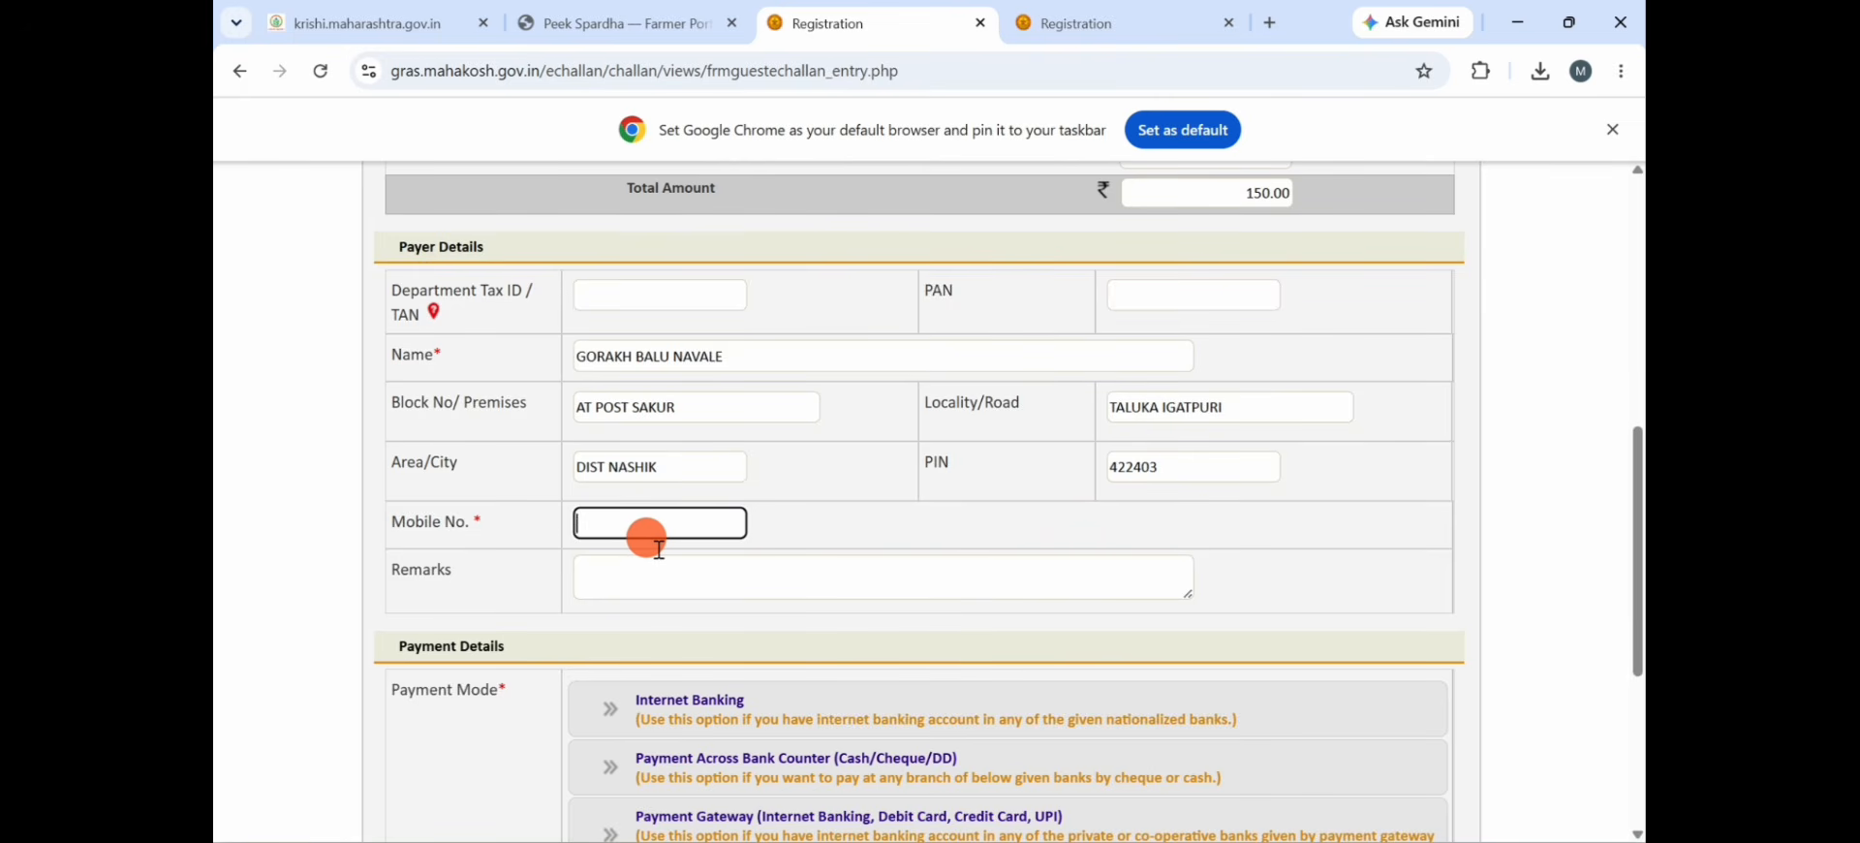
text(9834454)
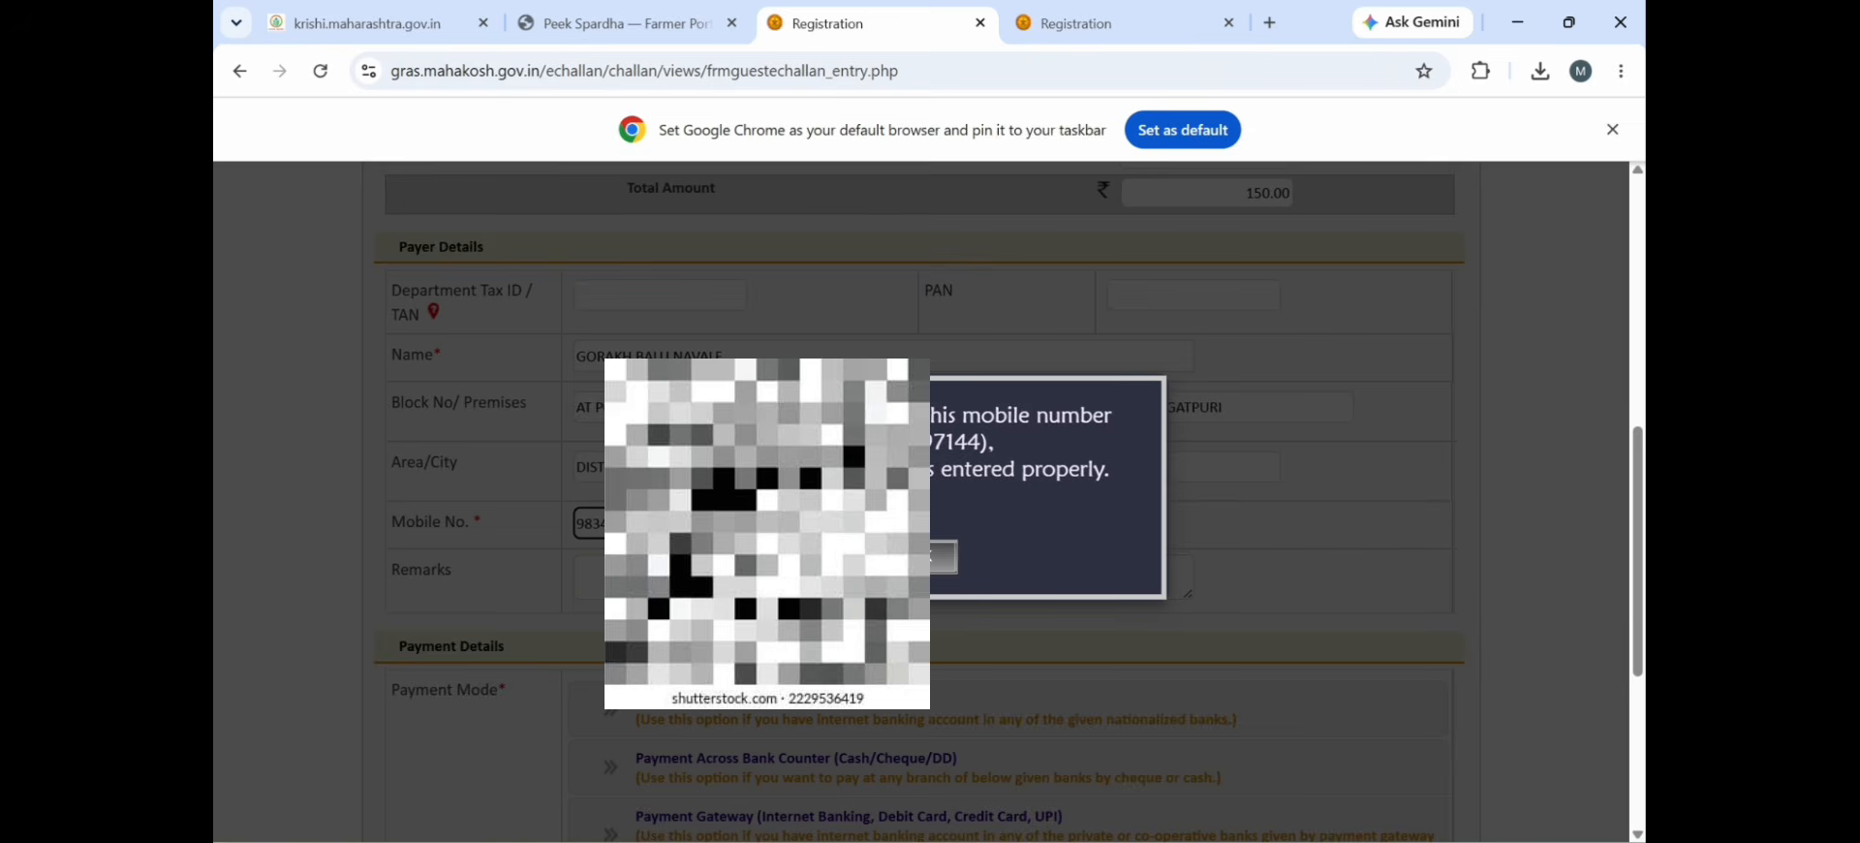
click(921, 557)
click(882, 576)
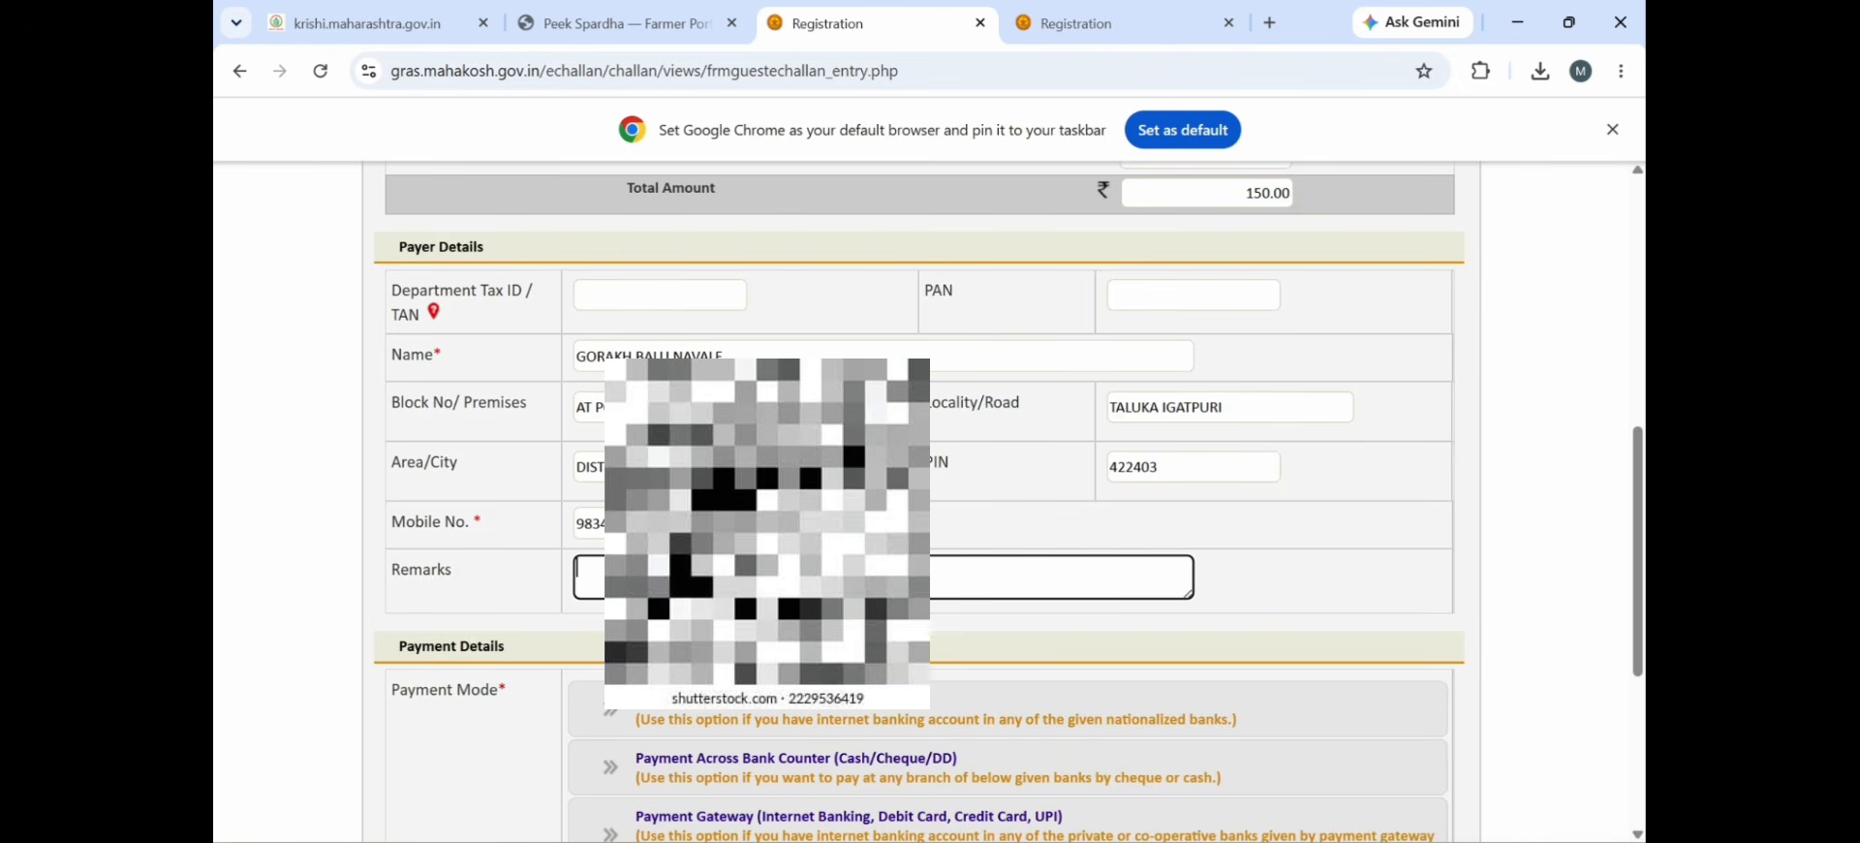
Step: Add the remark 'OK' and select UPI Payment as the payment mode
text(OK)
scroll(882, 576, down, 3)
click(690, 579)
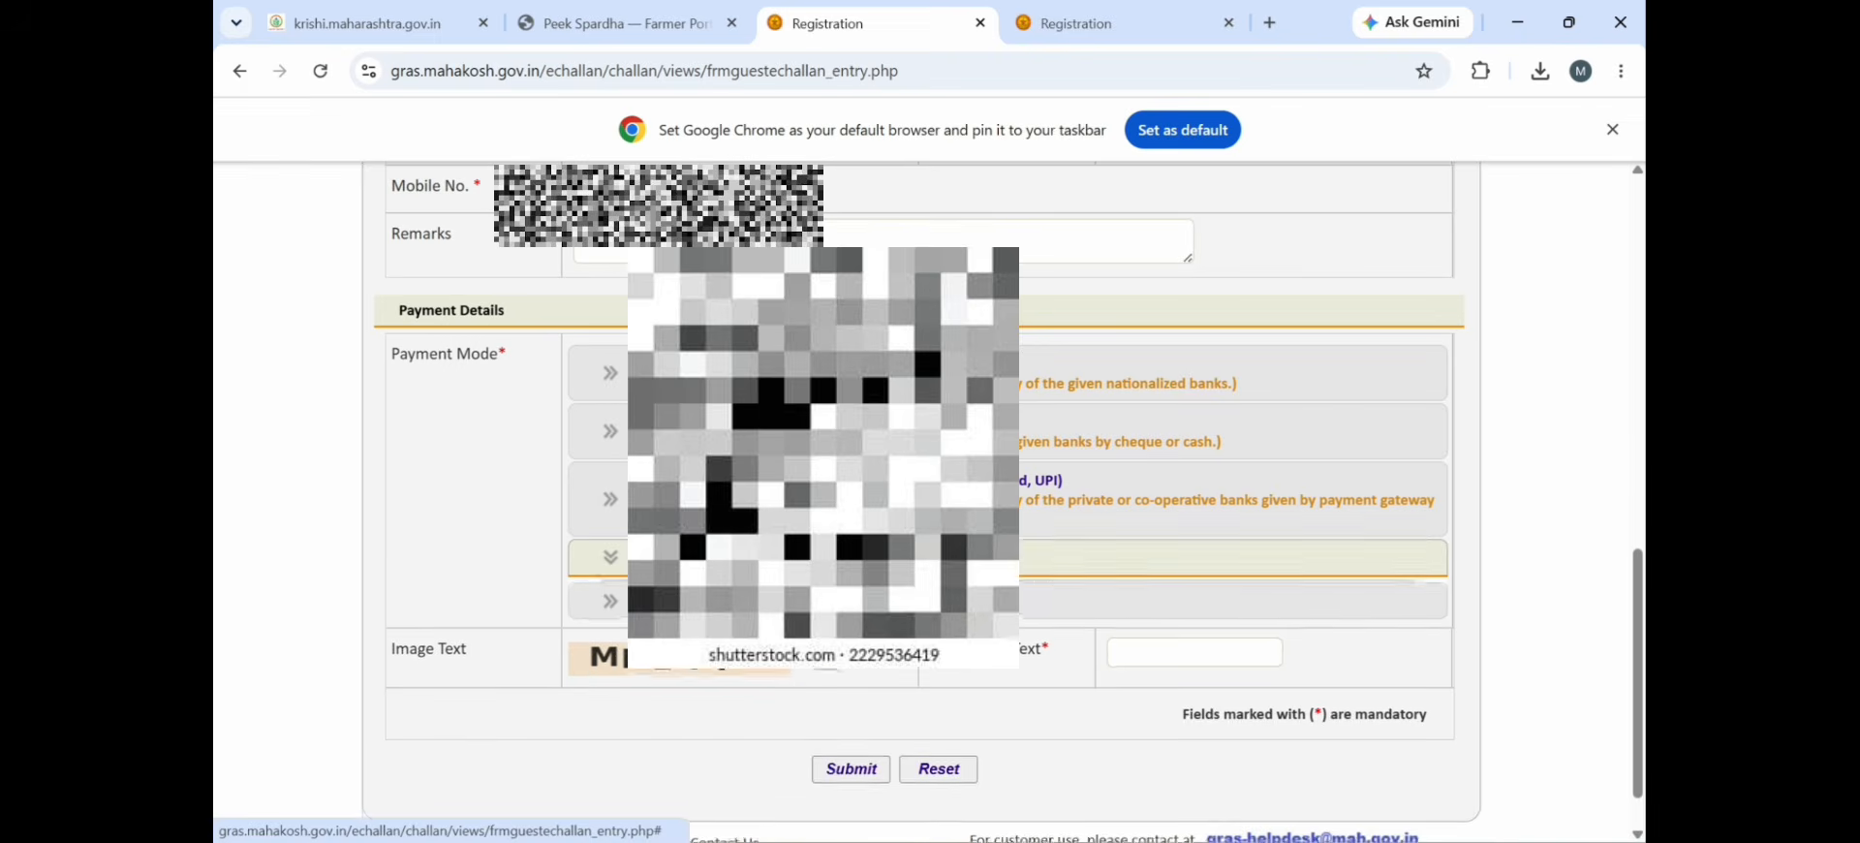
click(618, 626)
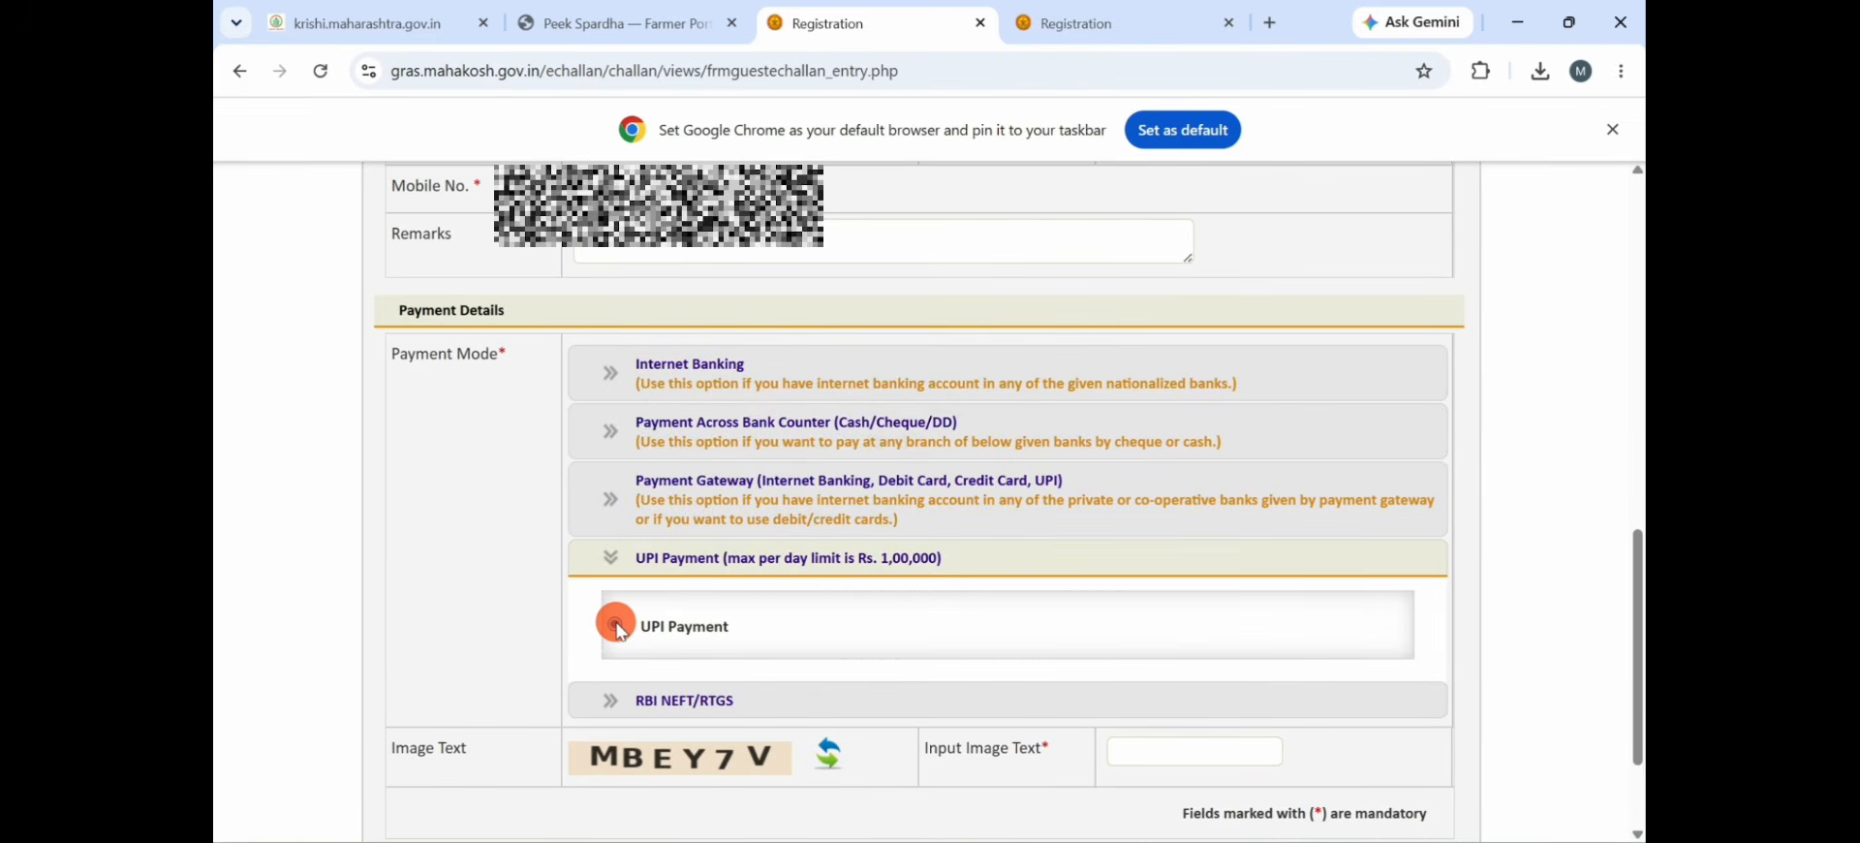
Step: Enter the captcha image text and submit the challan for preview
click(1159, 760)
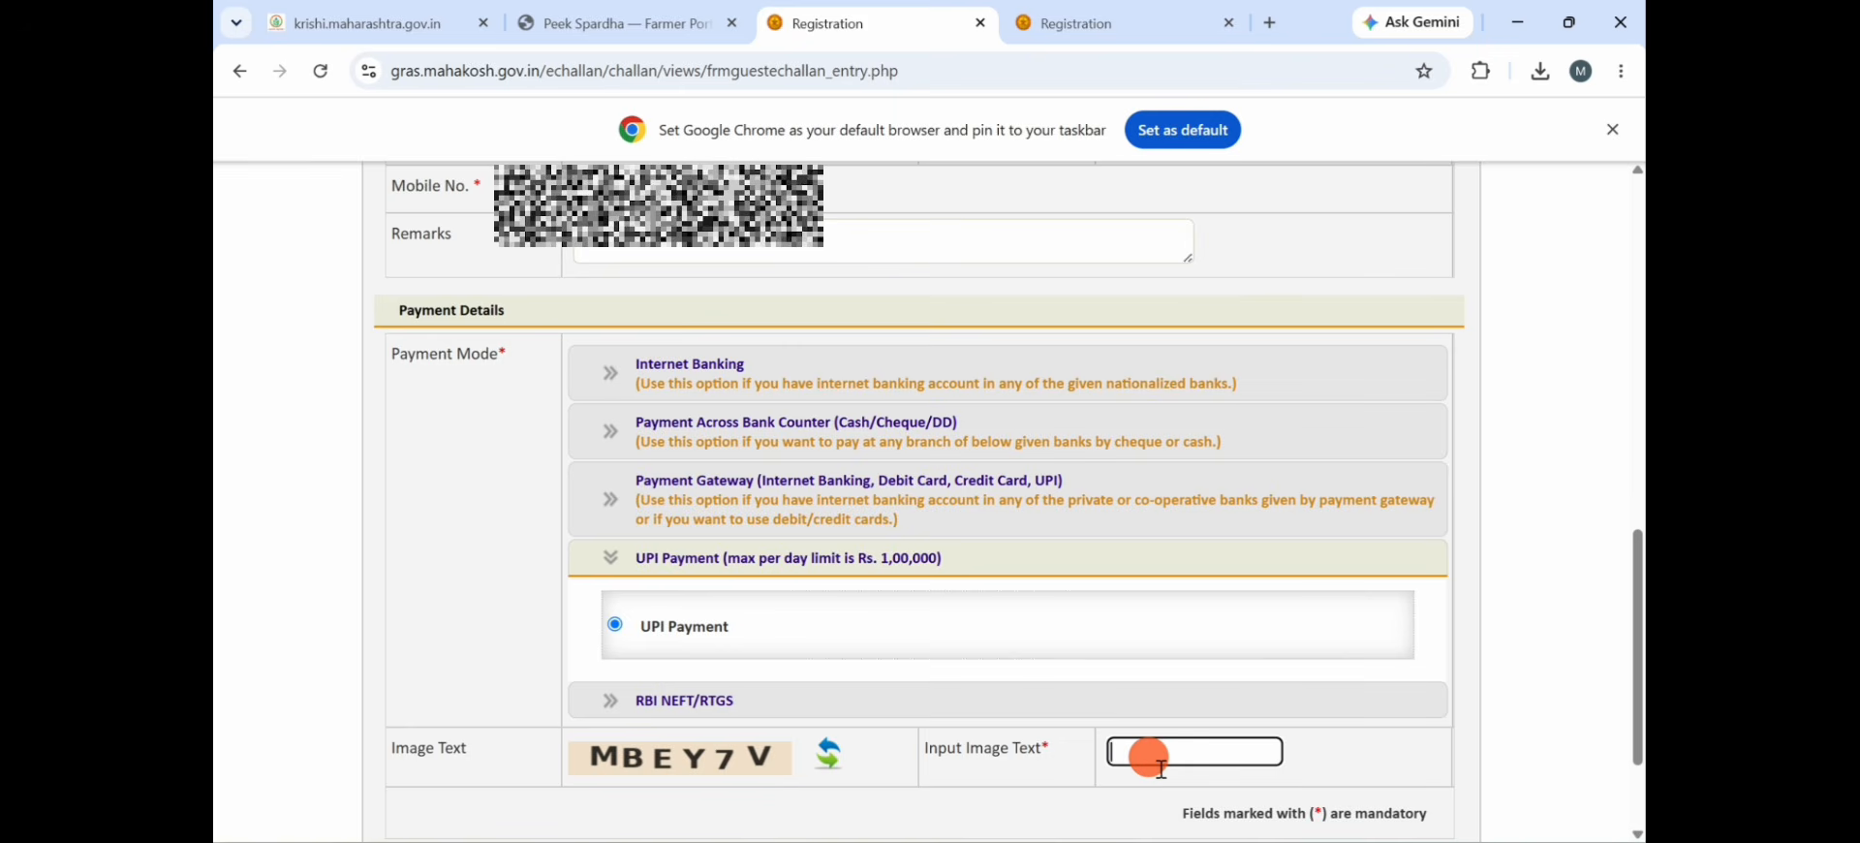
text(MBEY7V)
scroll(1153, 760, down, 2)
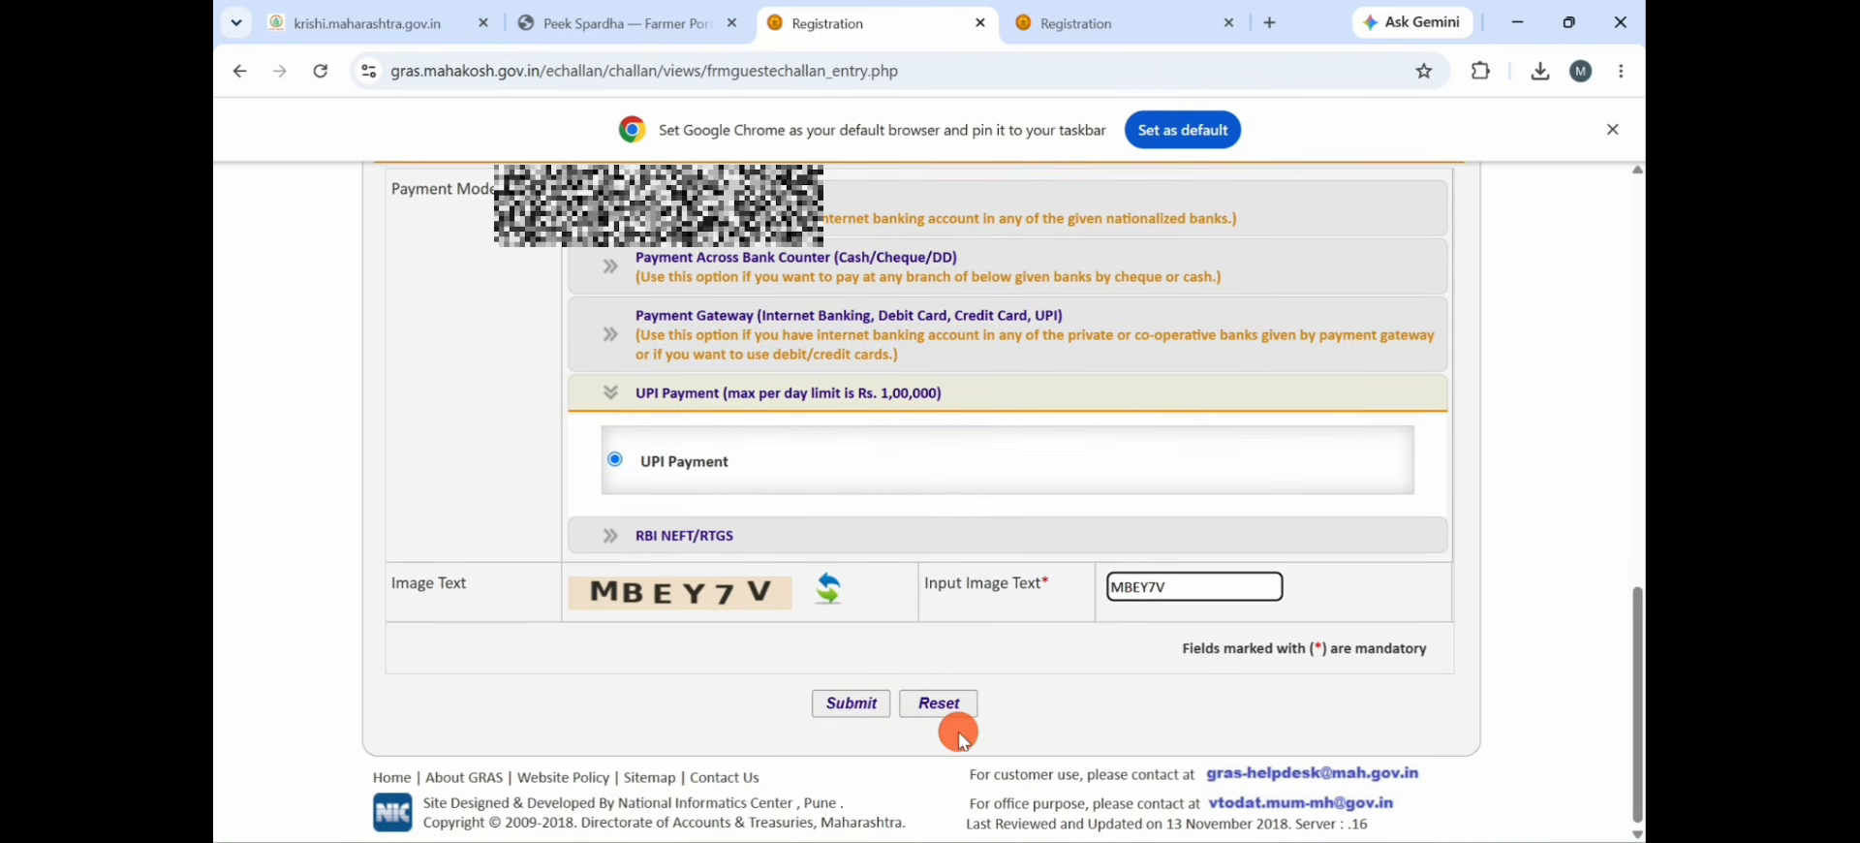
click(849, 705)
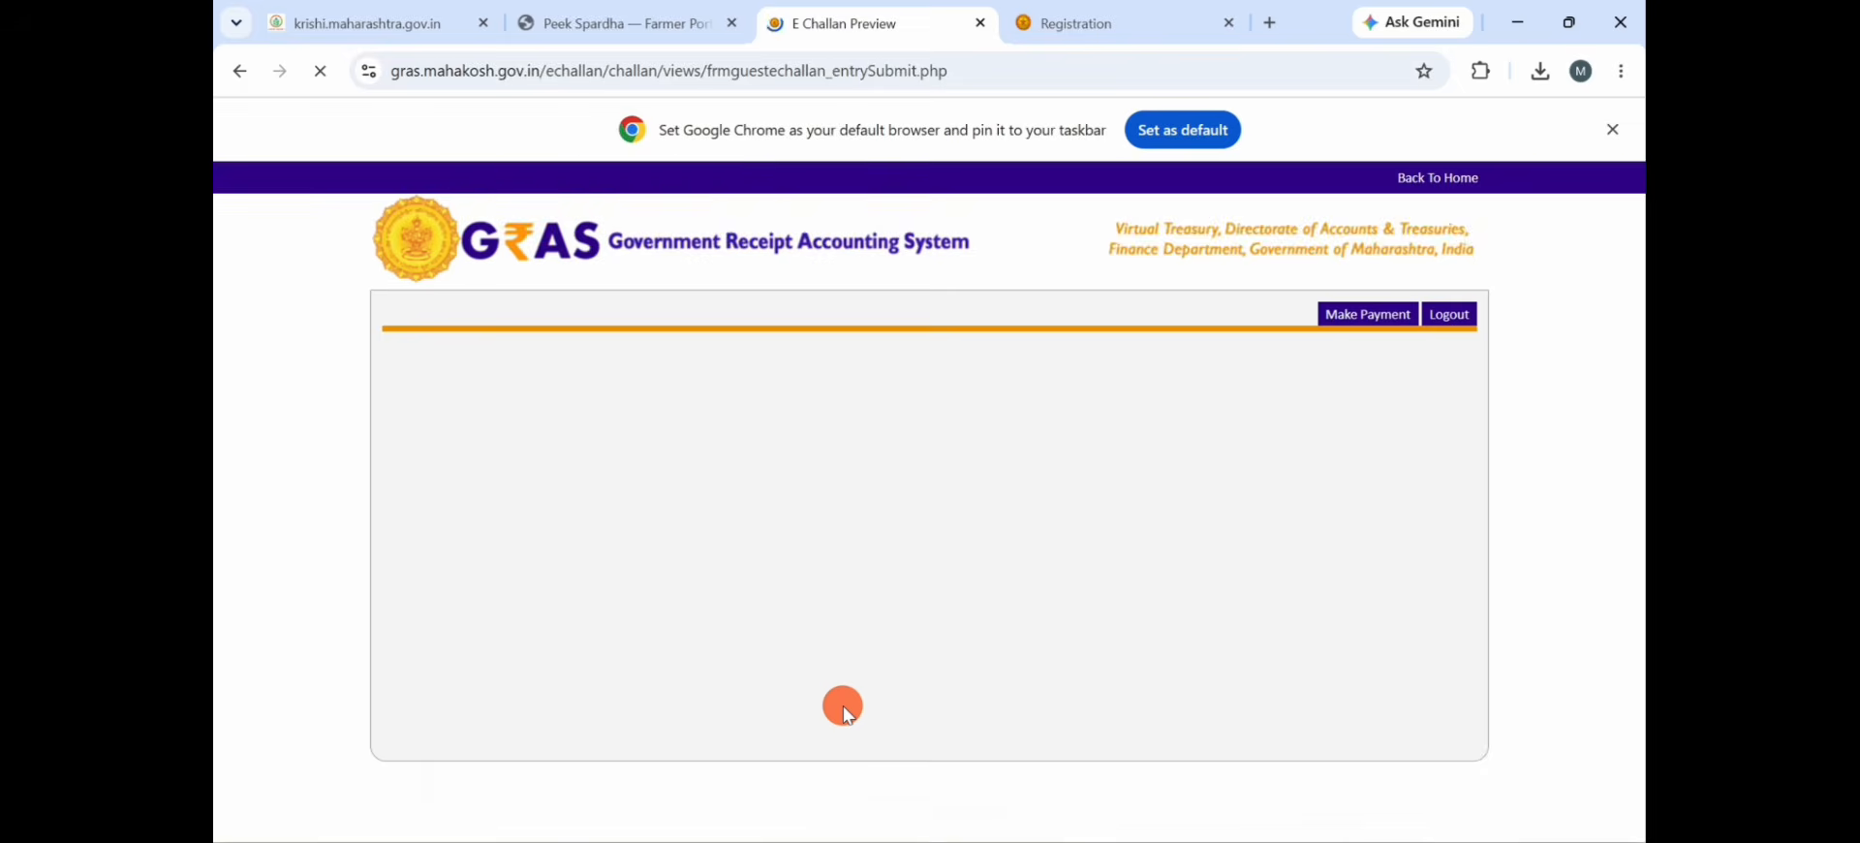
Step: Confirm the challan draft is correct, obtain its GRN number and dismiss the GRN notice
scroll(878, 684, down, 3)
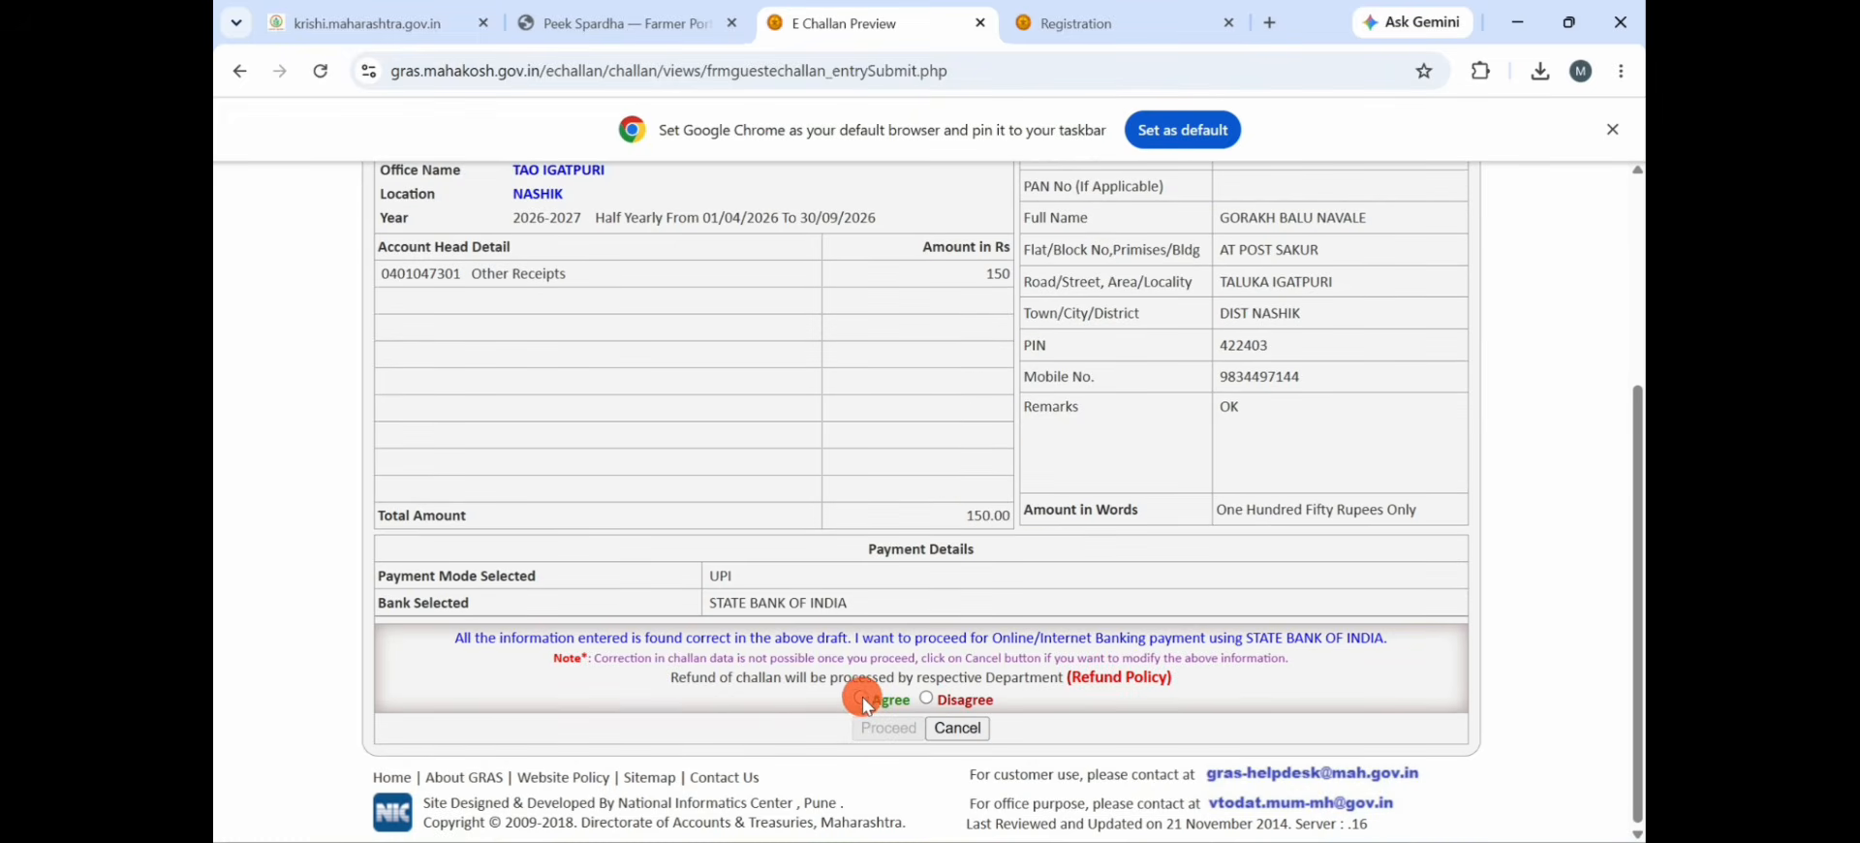
click(862, 699)
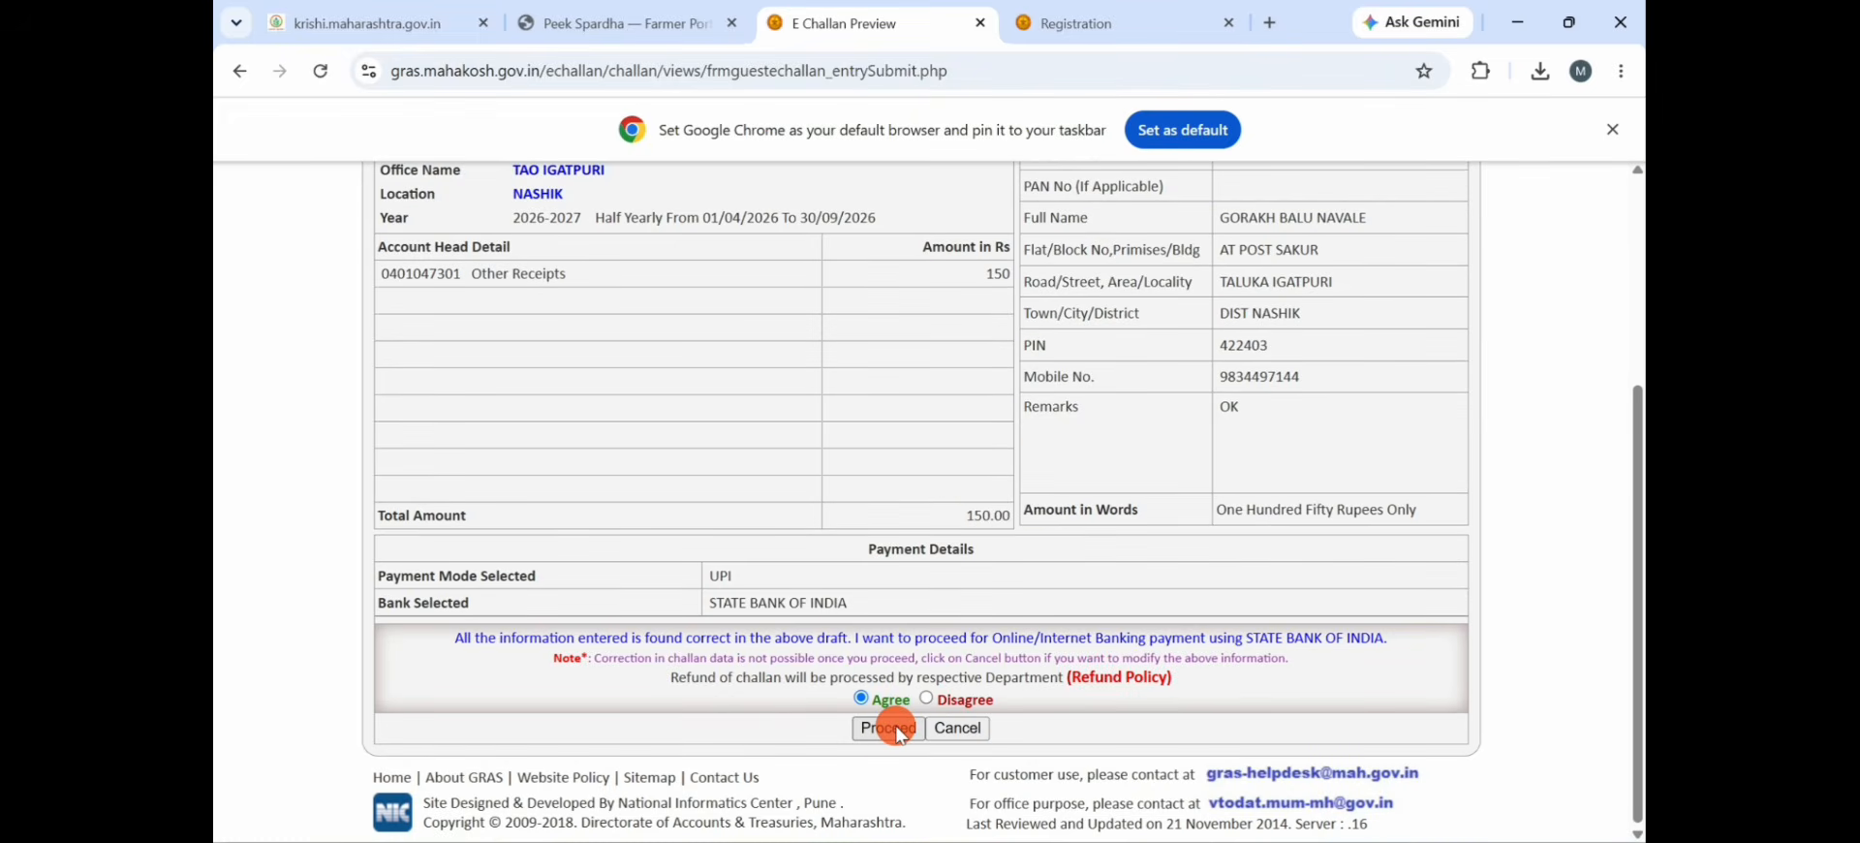
click(894, 727)
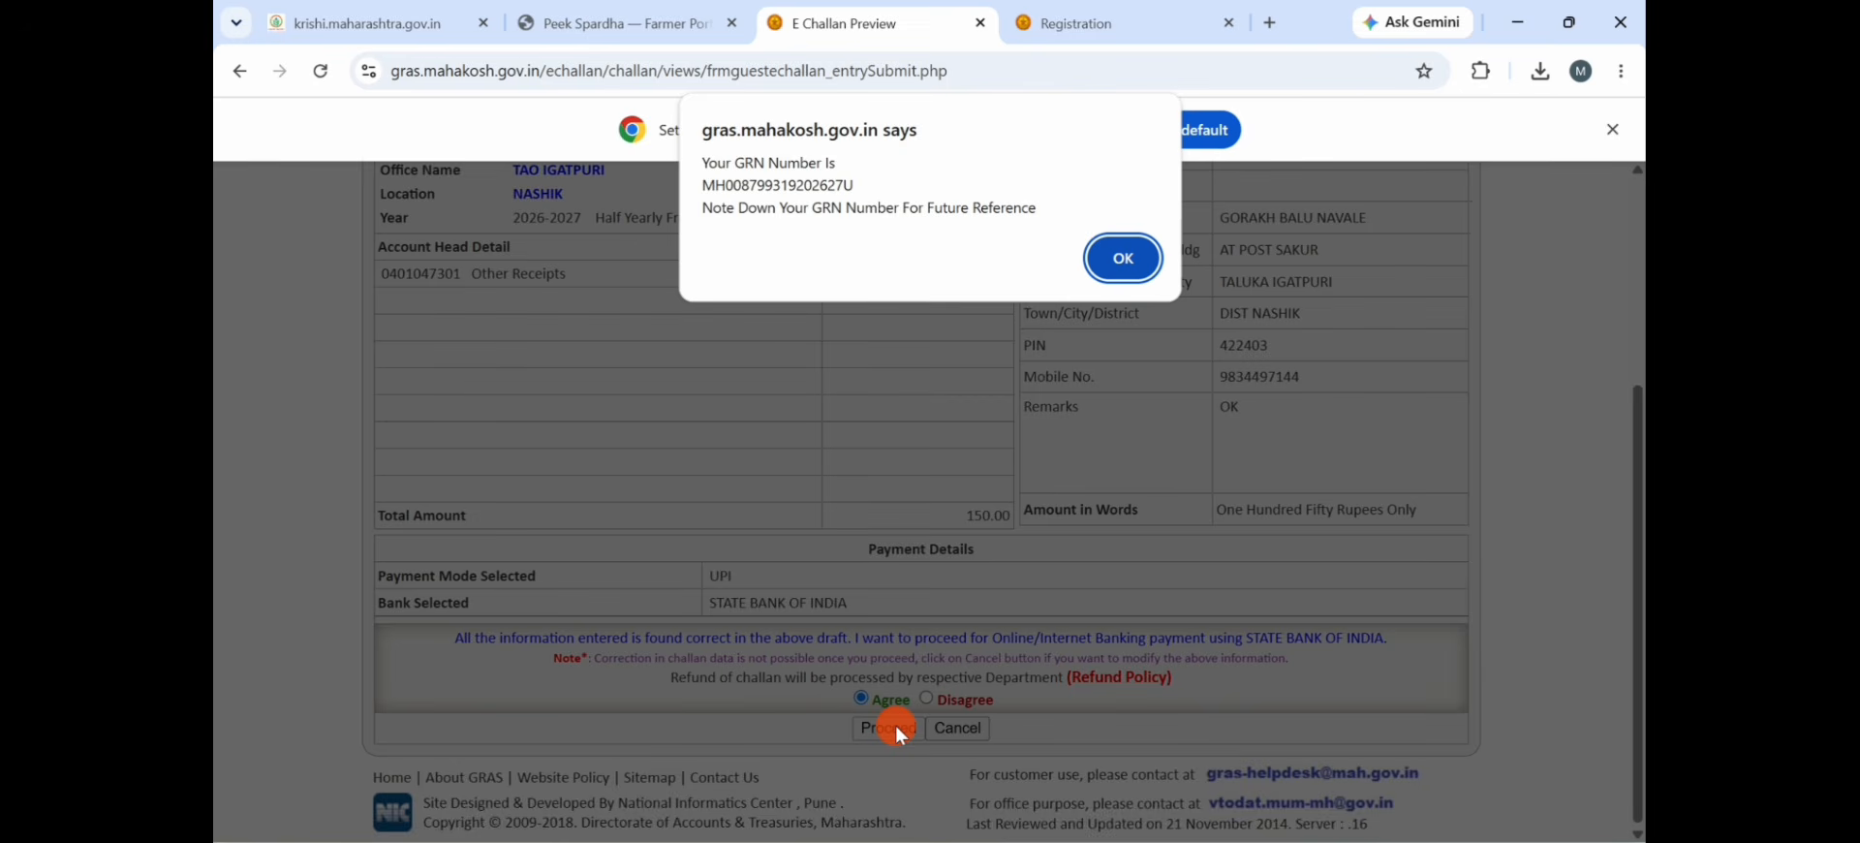
click(1123, 258)
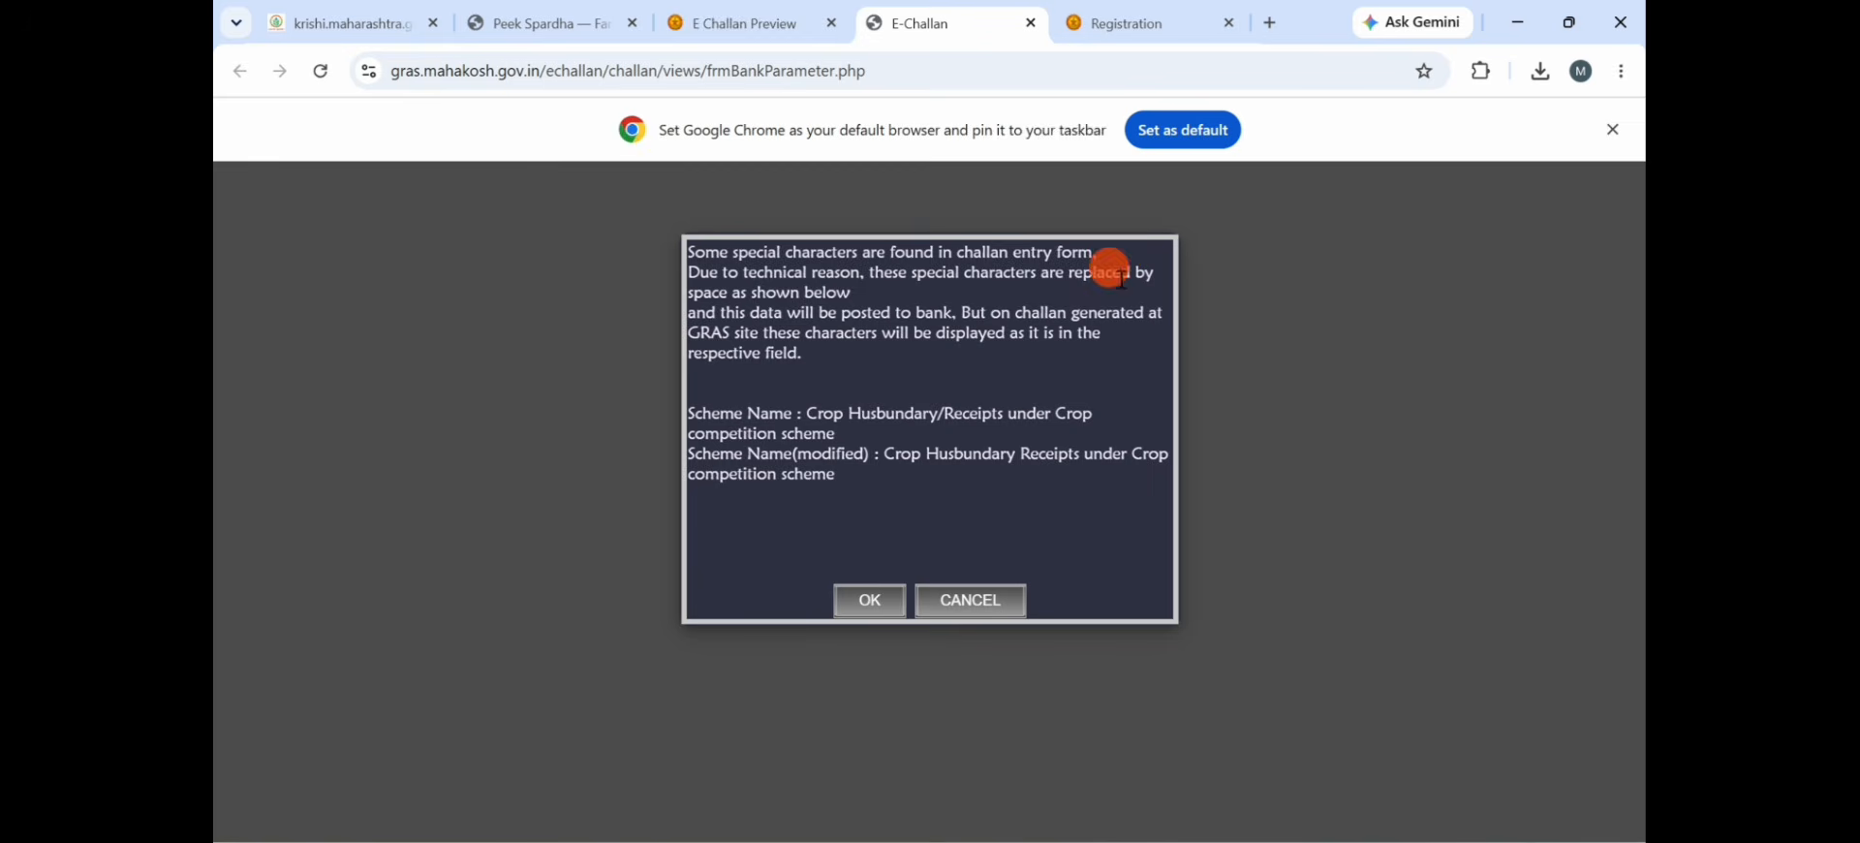
Step: Accept the special-characters notice and confirm the ₹150 payment in SBI ePay Lite for UPI QR payment
click(888, 606)
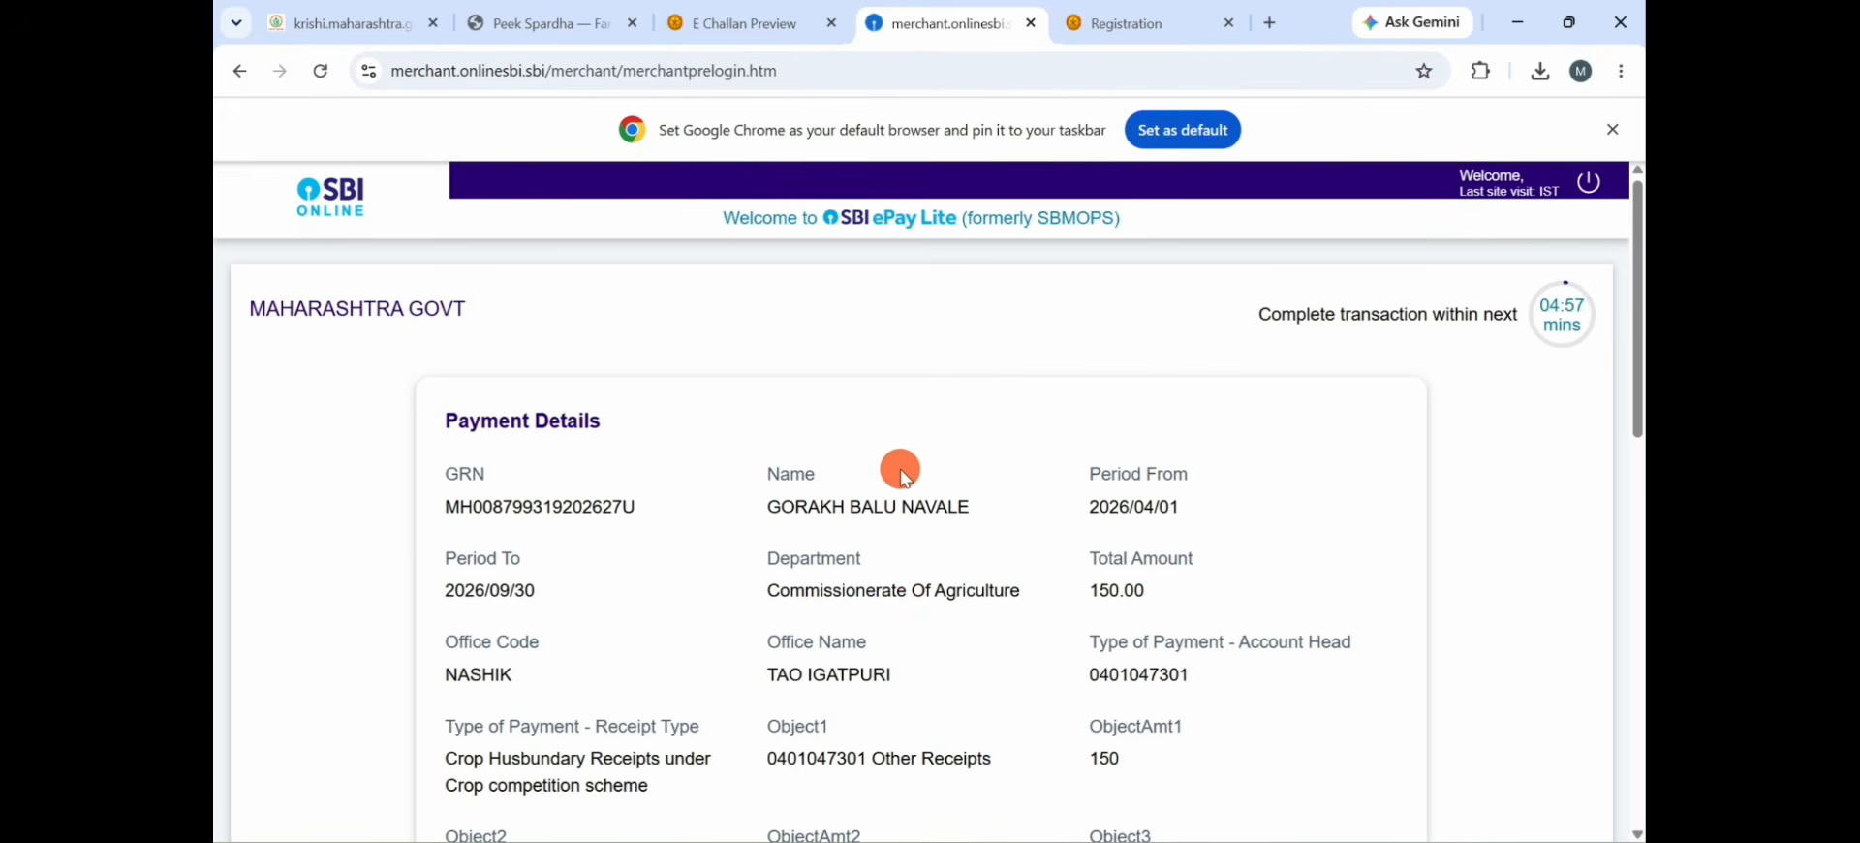
scroll(897, 473, down, 10)
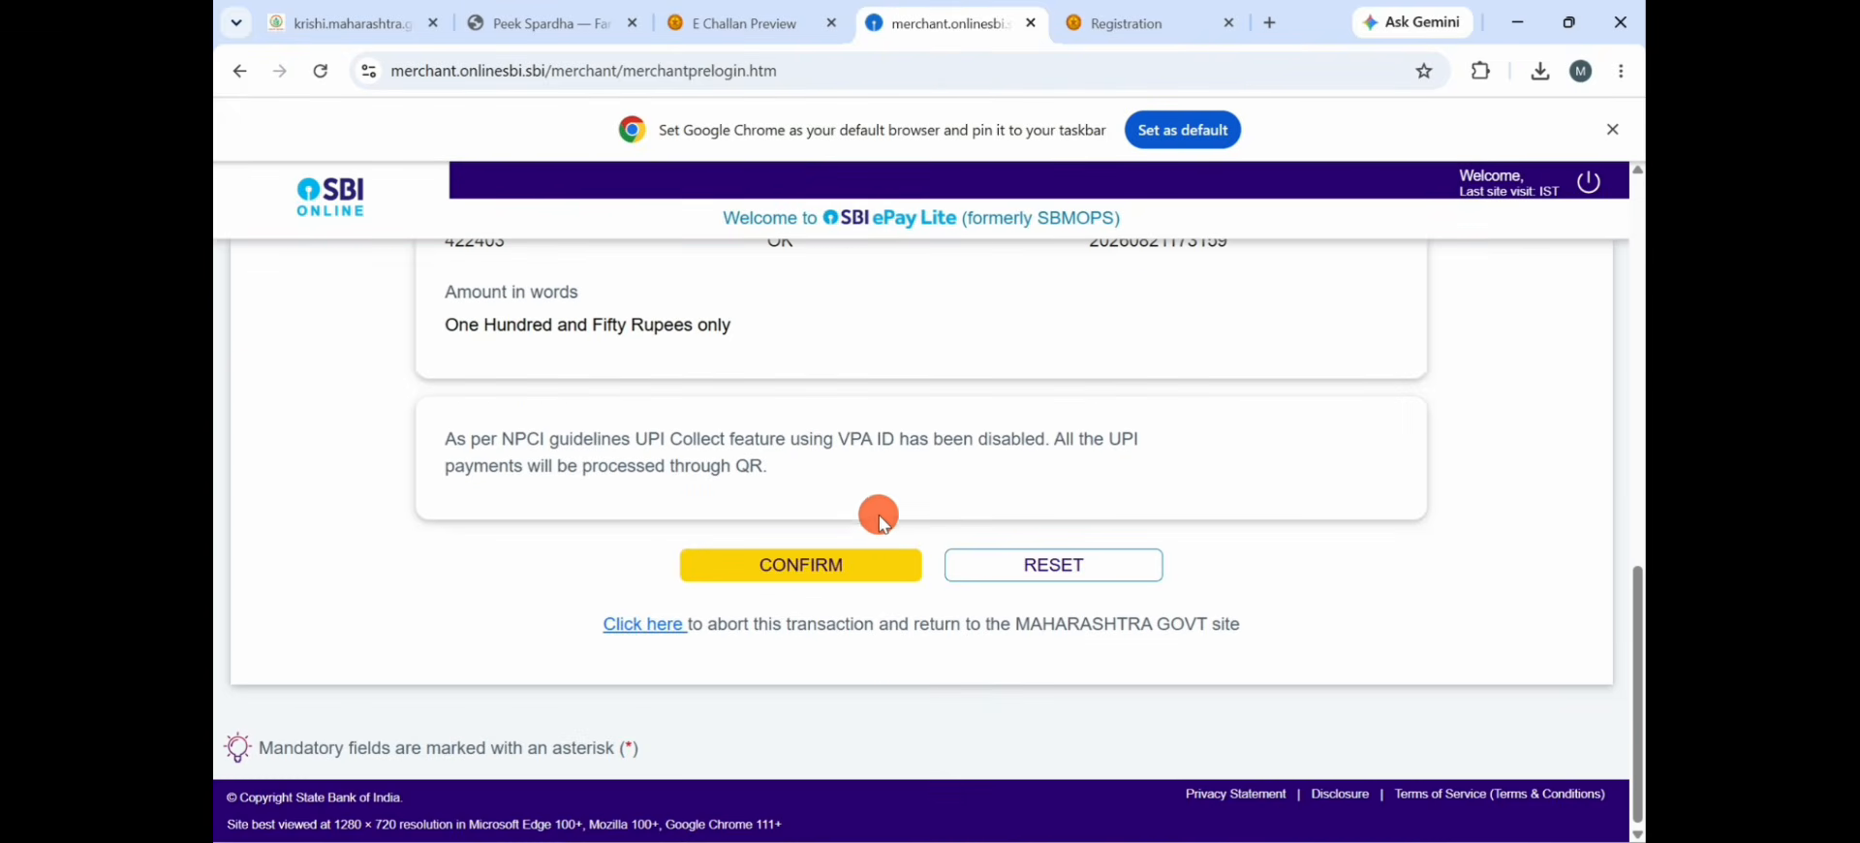
click(812, 570)
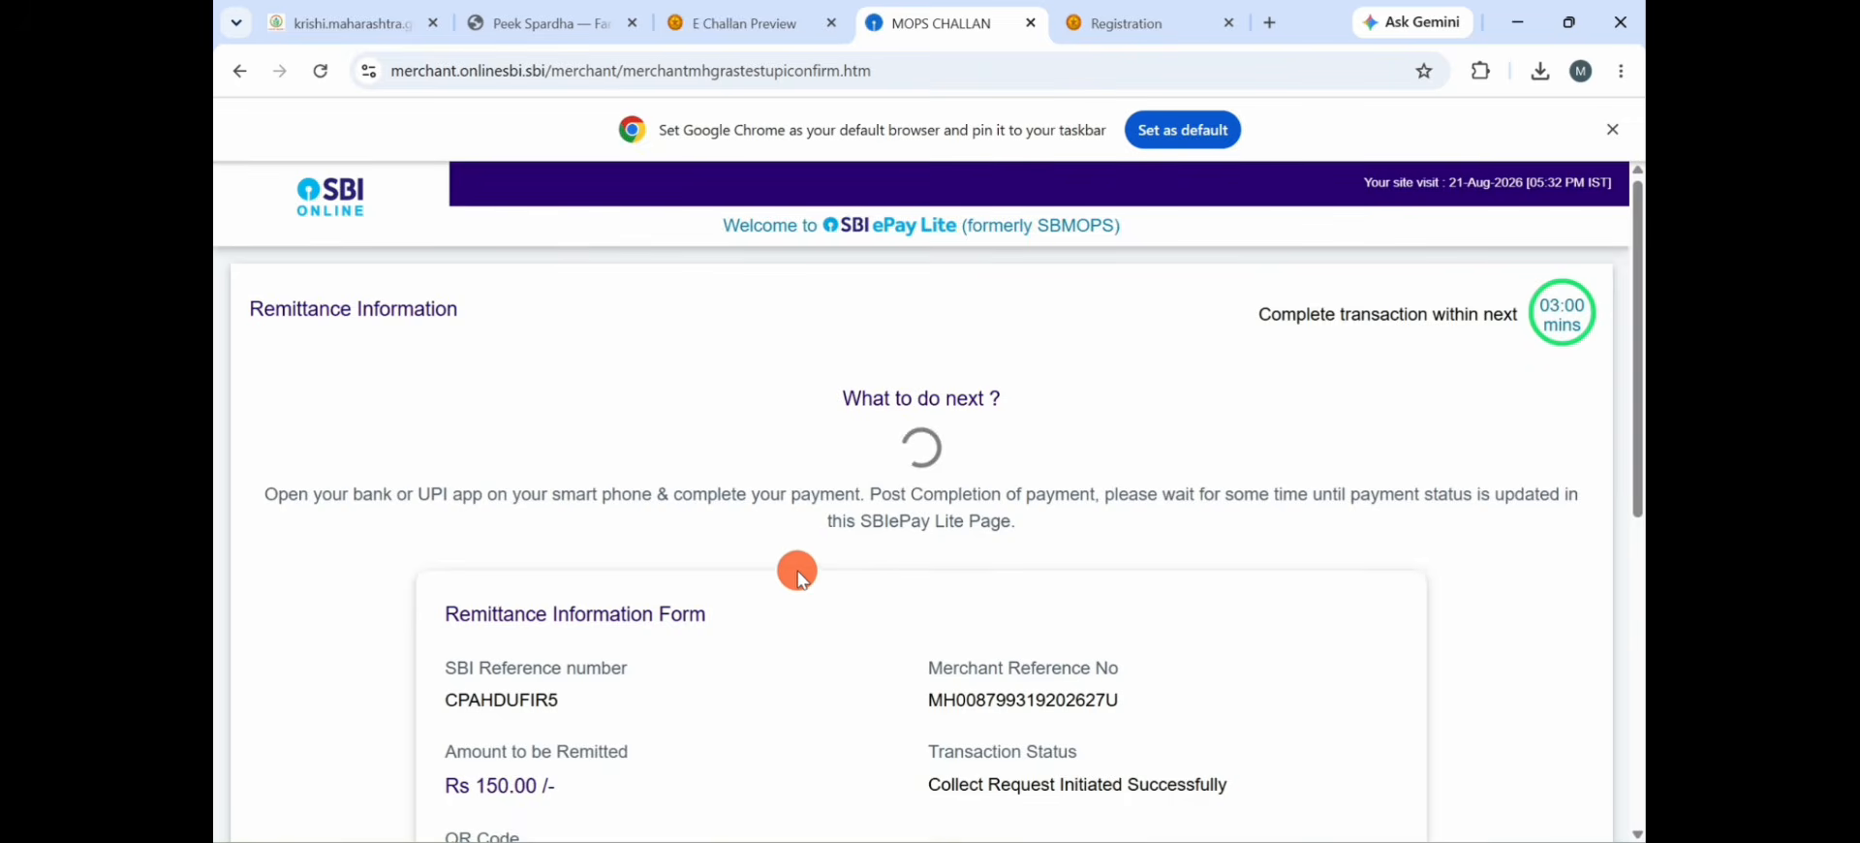
scroll(810, 499, down, 6)
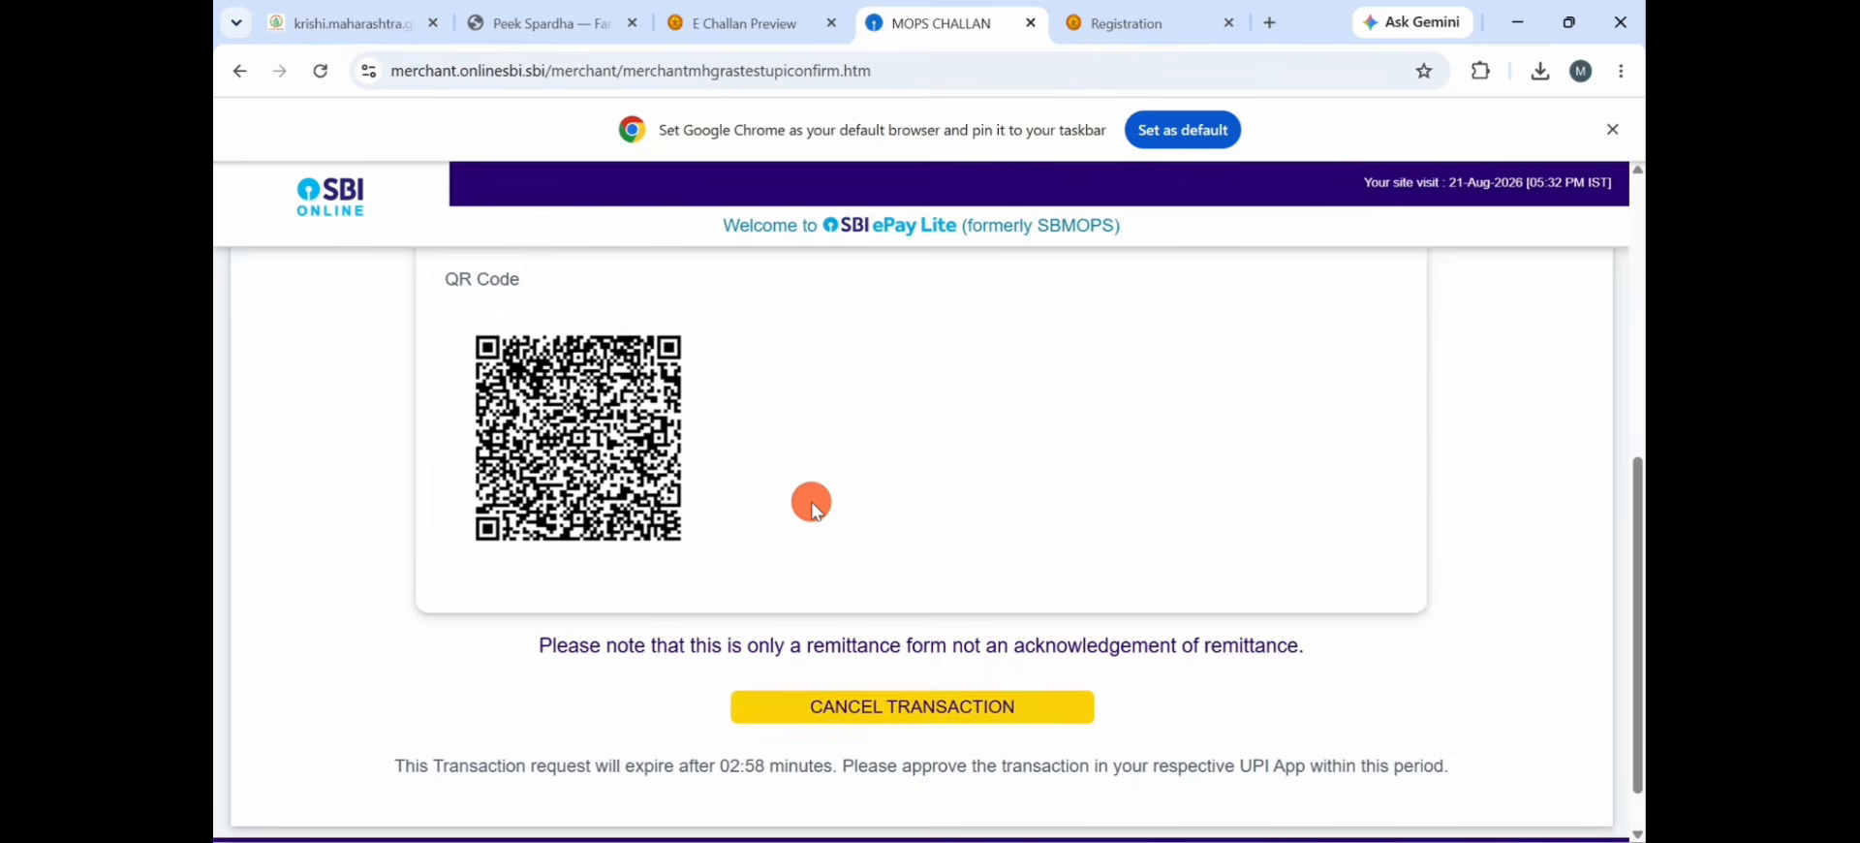
scroll(872, 514, up, 2)
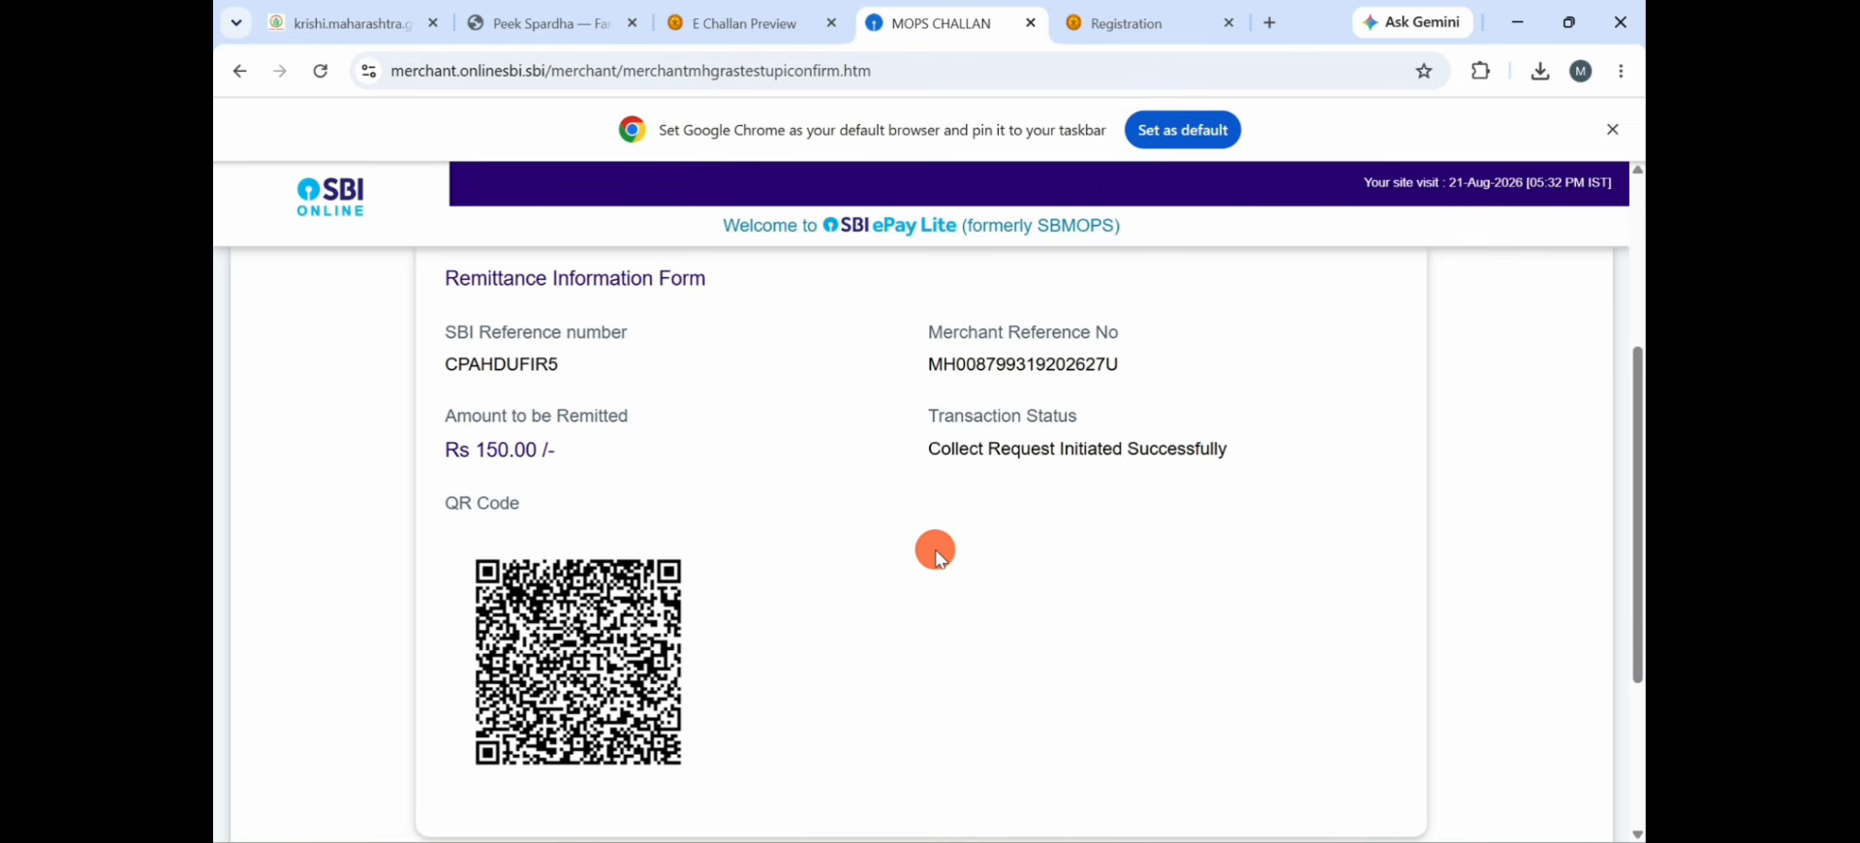
scroll(937, 556, up, 4)
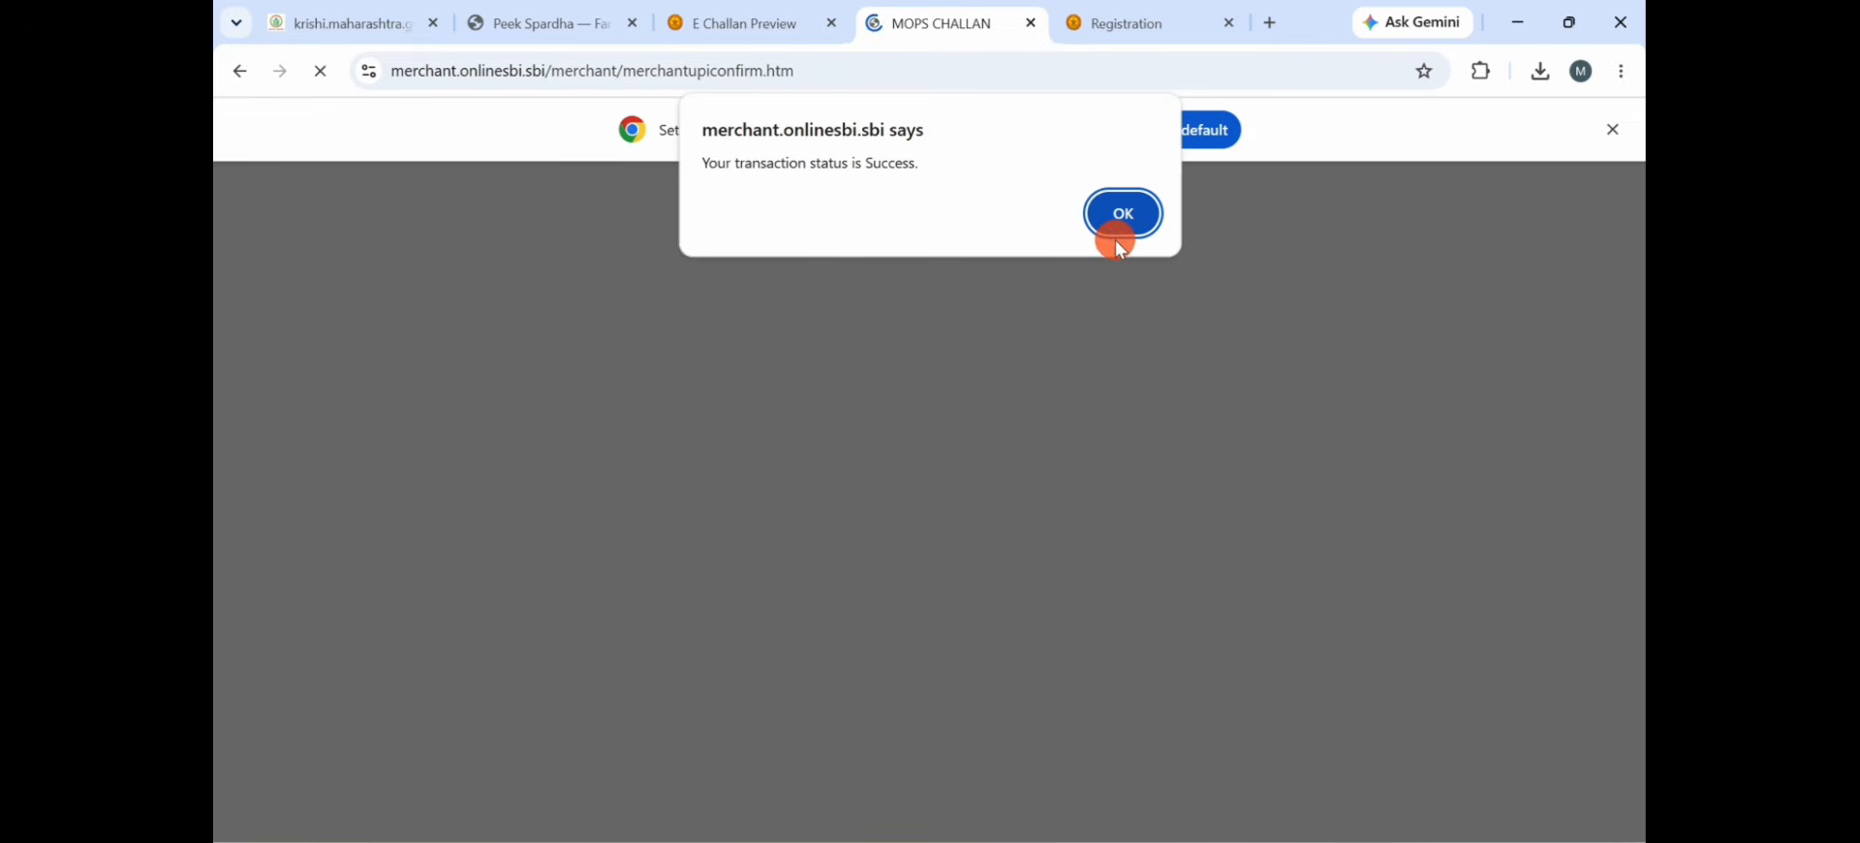
Step: Save the paid challan PDF to Downloads, named with the payer's name followed by 'CHALAN'
click(1122, 213)
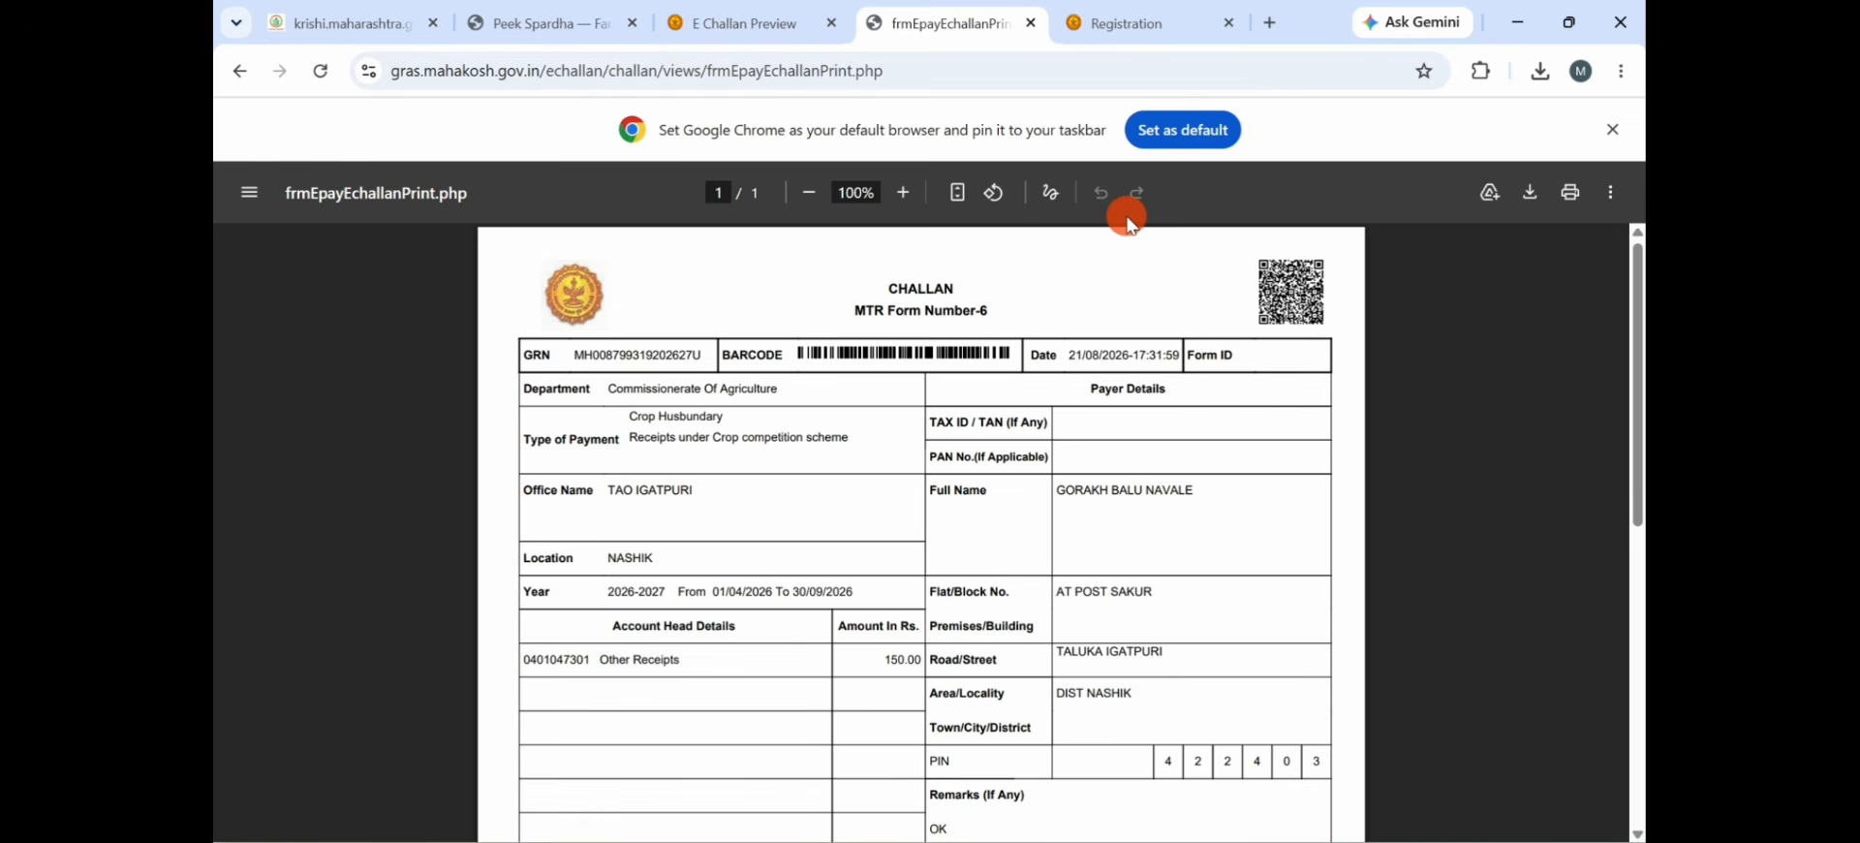
click(1532, 198)
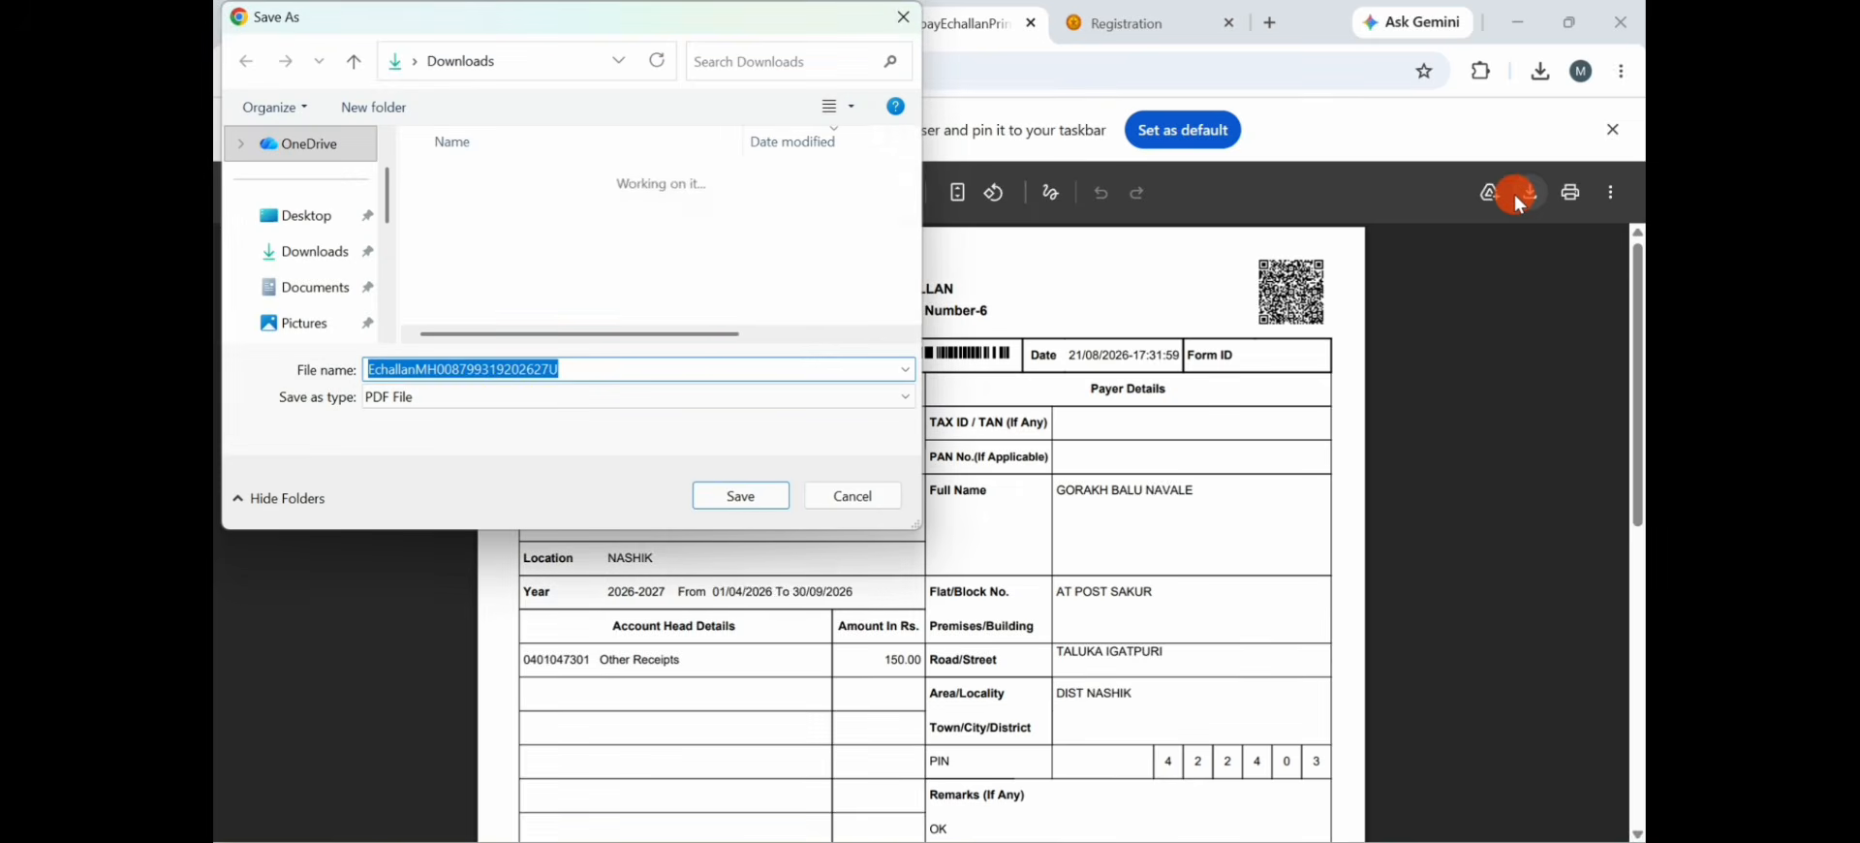
click(683, 368)
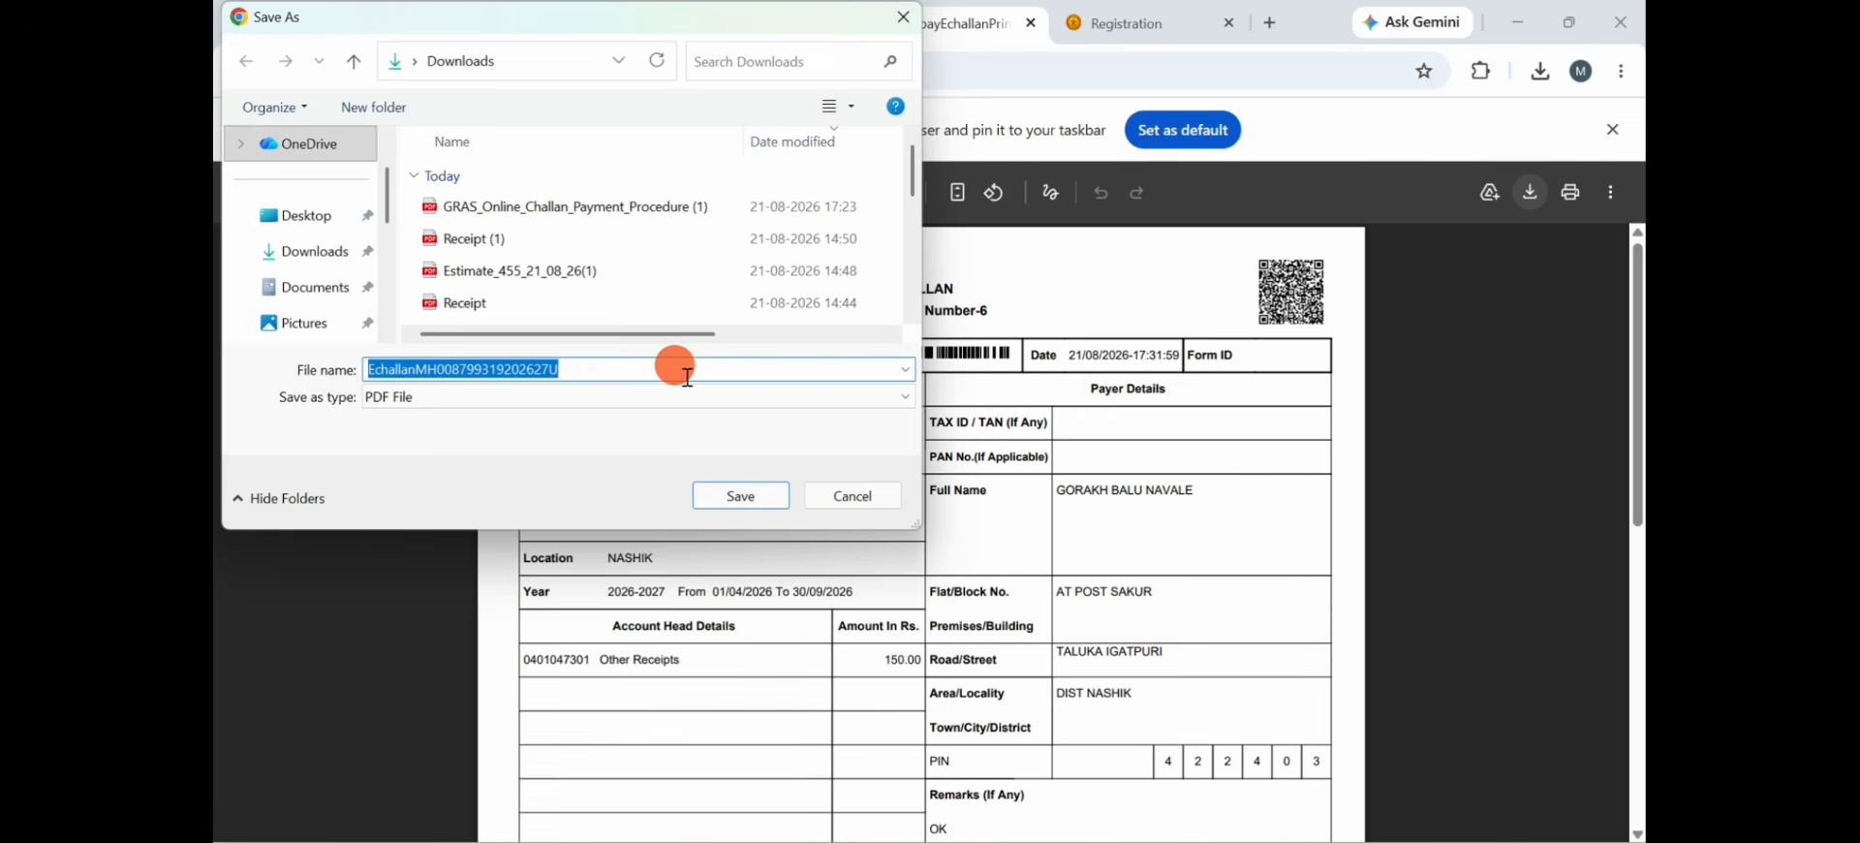
key(BackSpace)
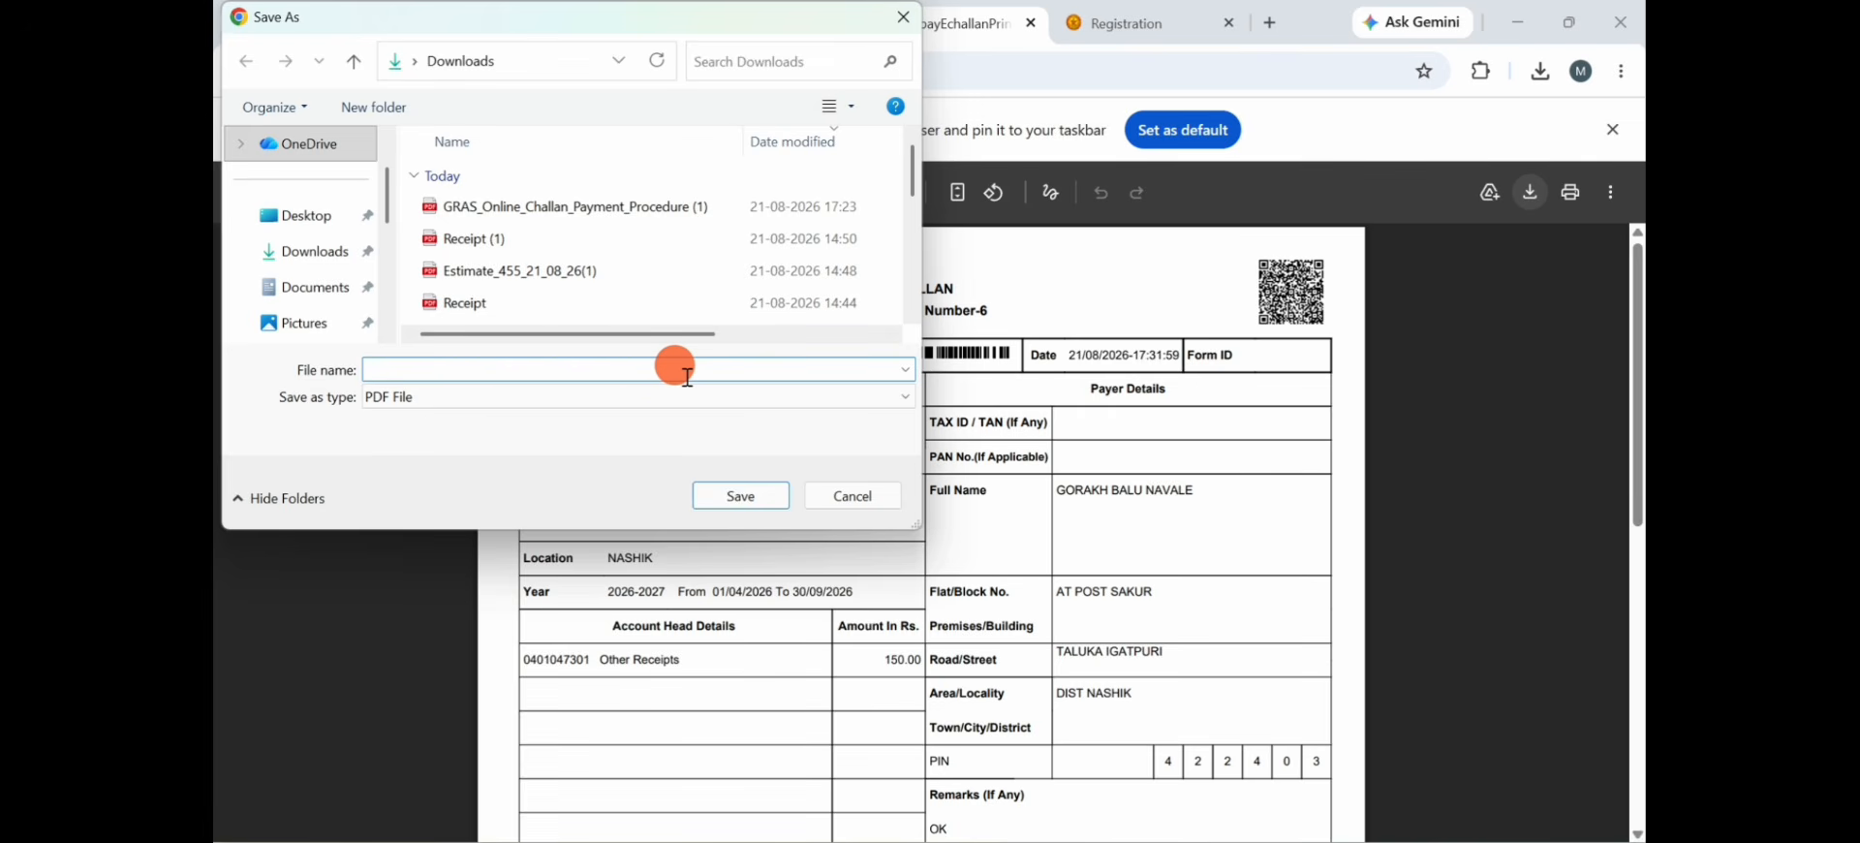
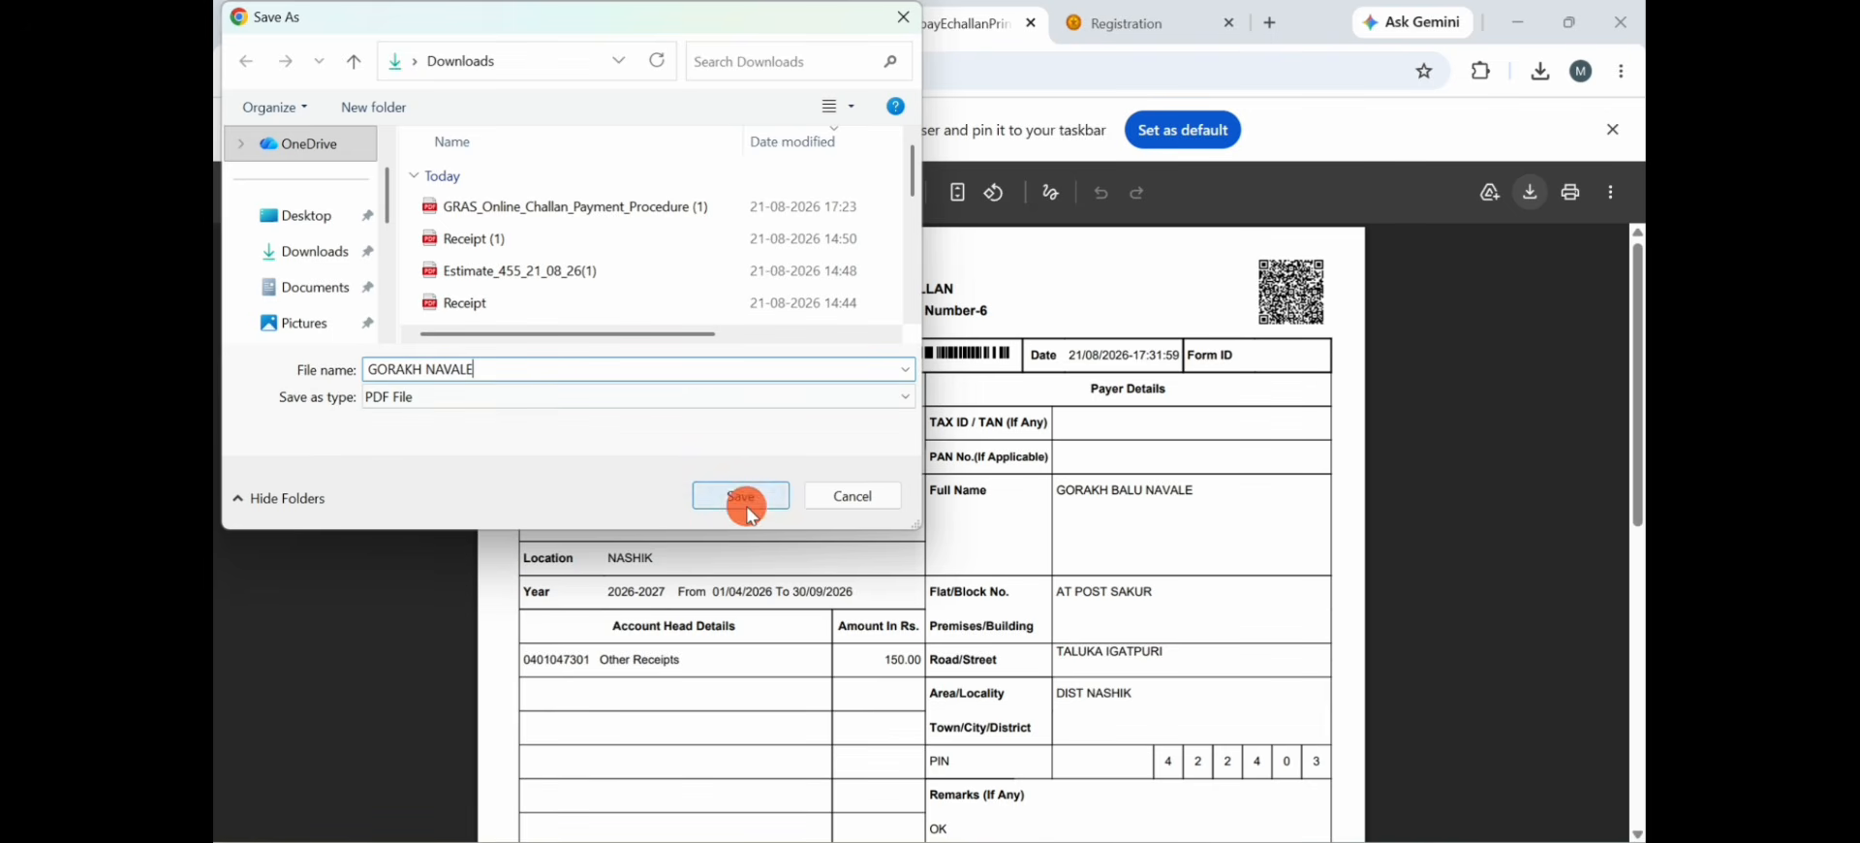
text(C)
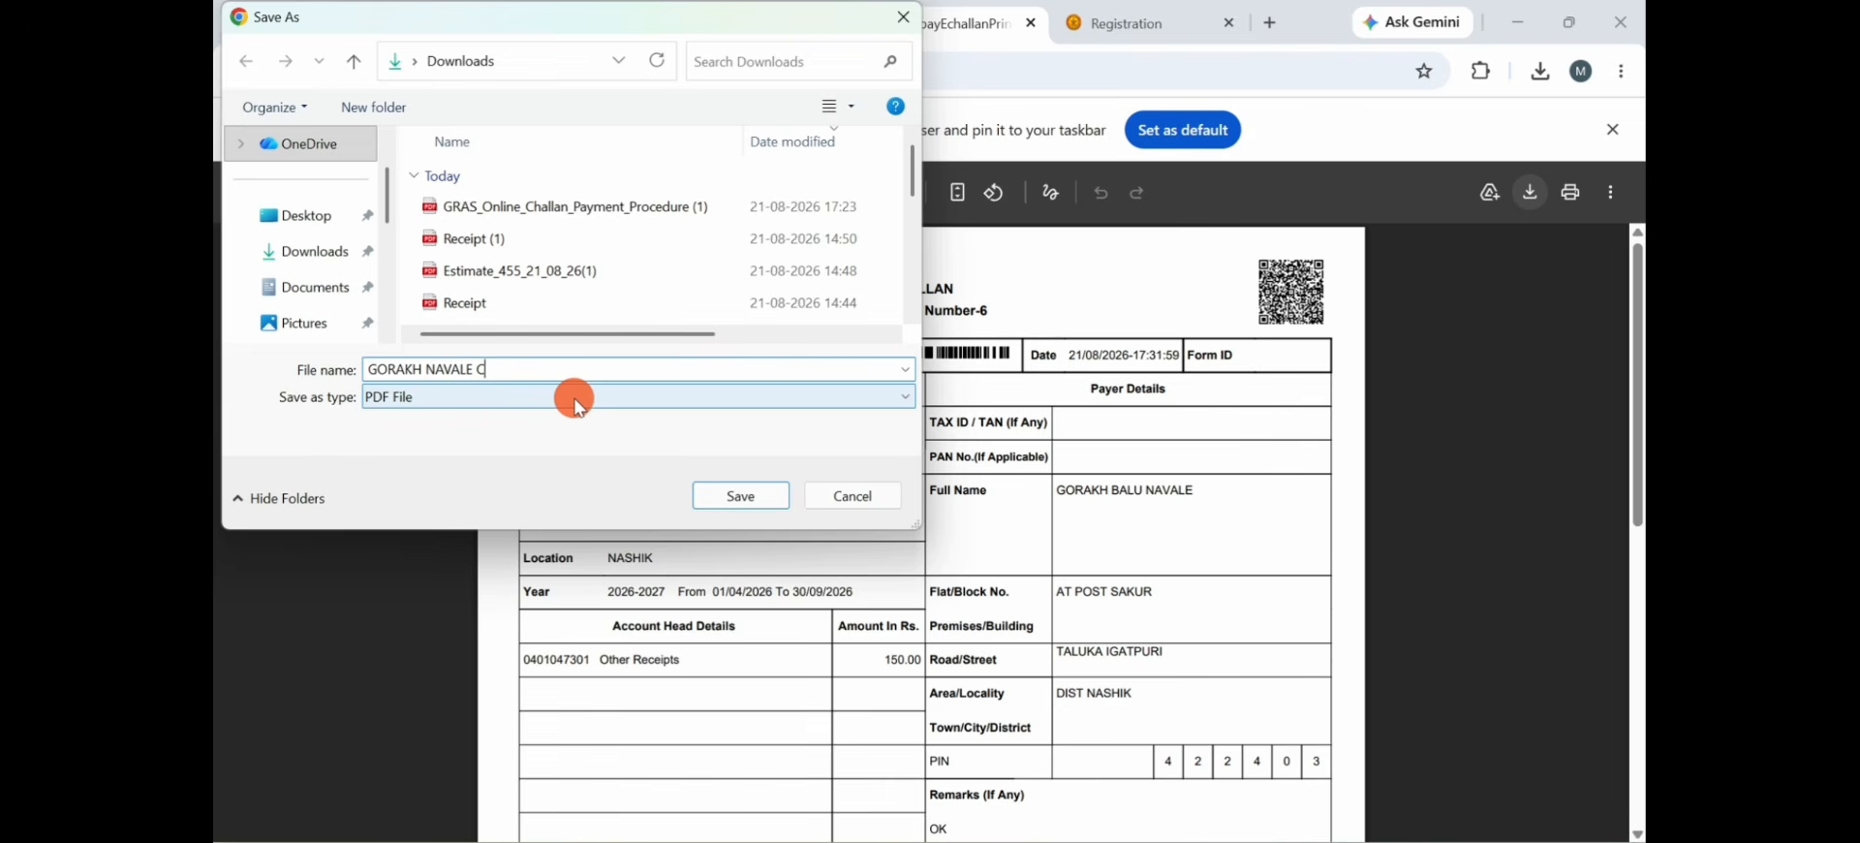
text(HALAN)
click(720, 497)
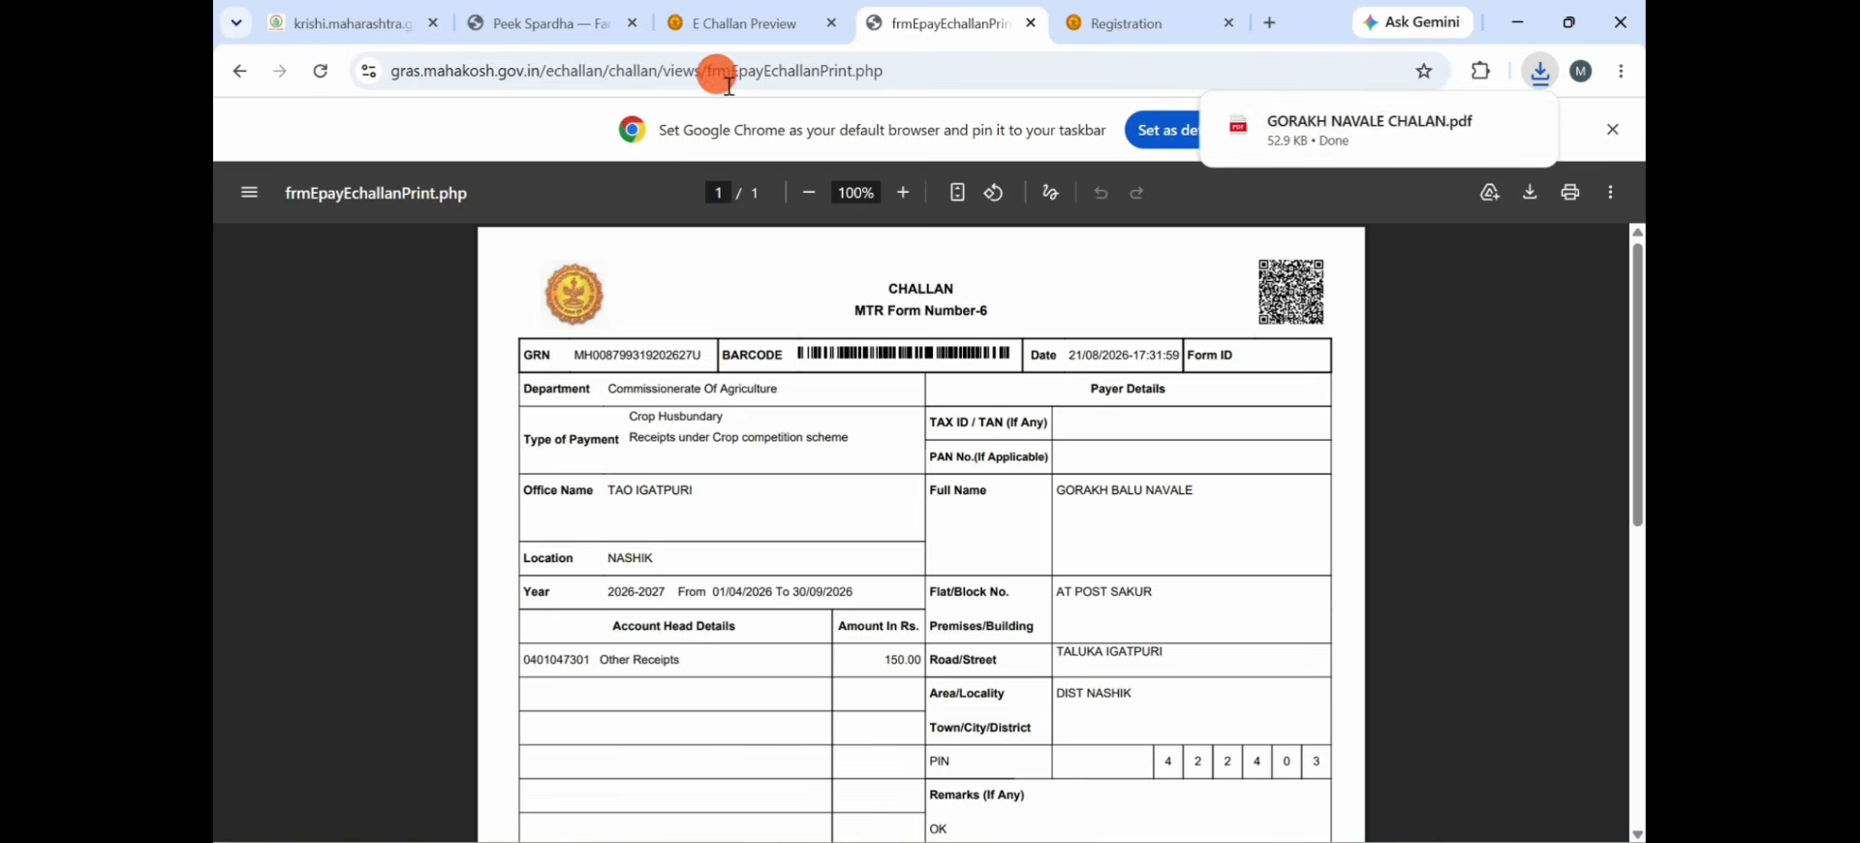
Step: Attach the downloaded challan PDF to the Peek Spardha application form
click(511, 17)
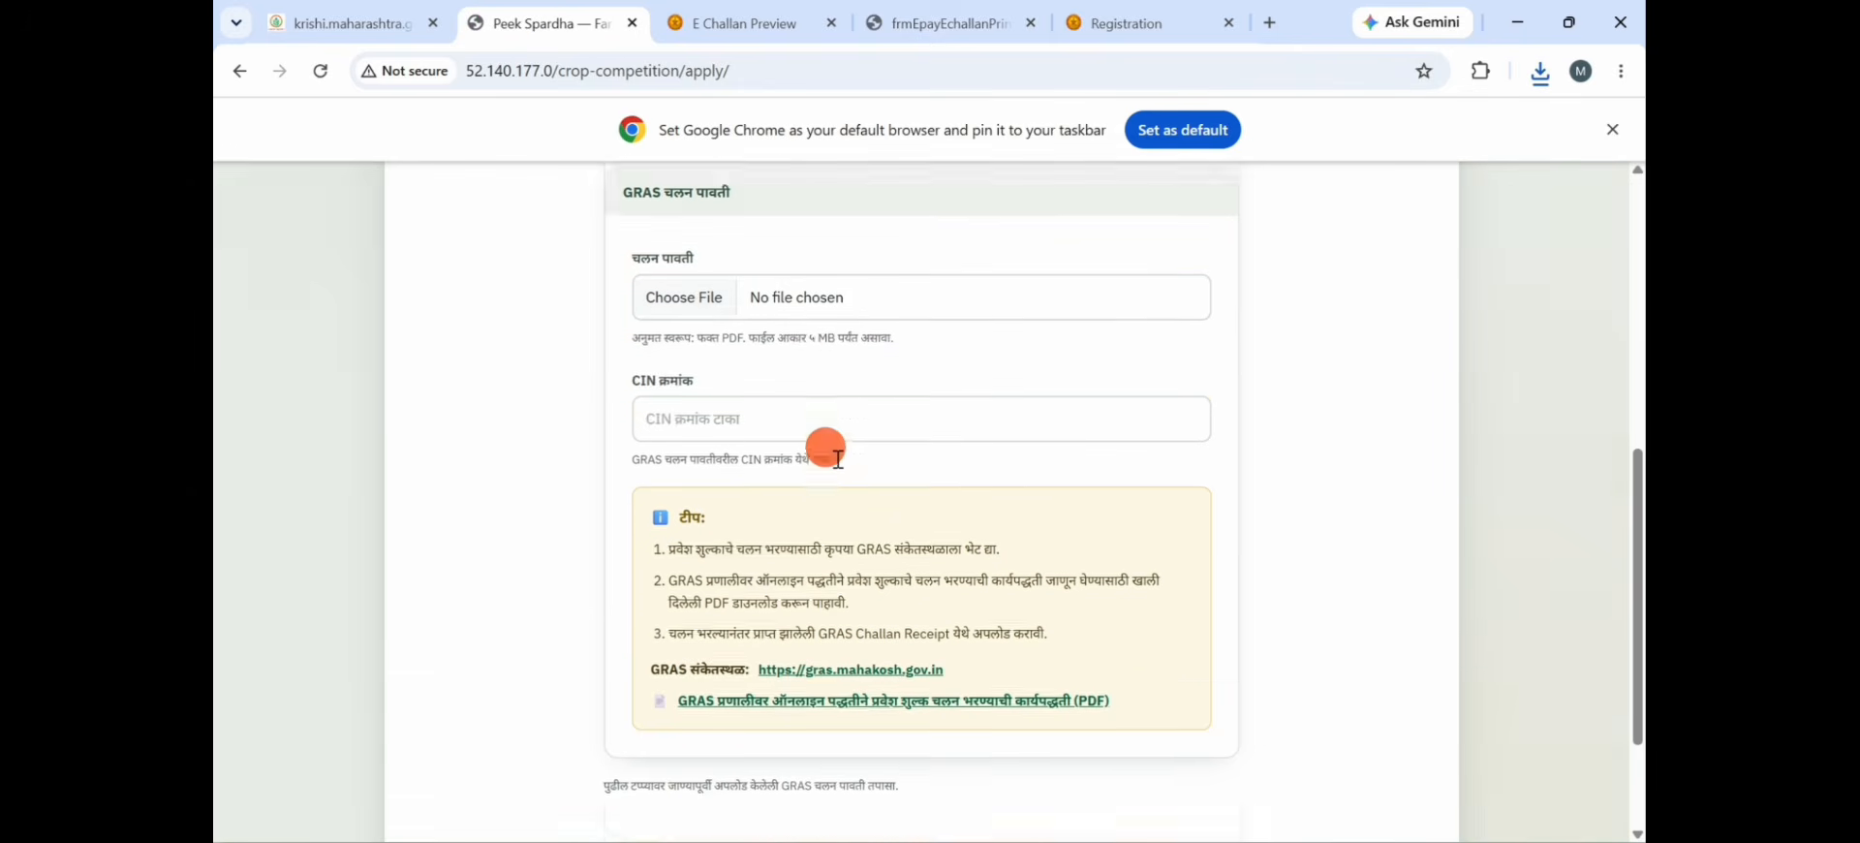
scroll(823, 443, up, 3)
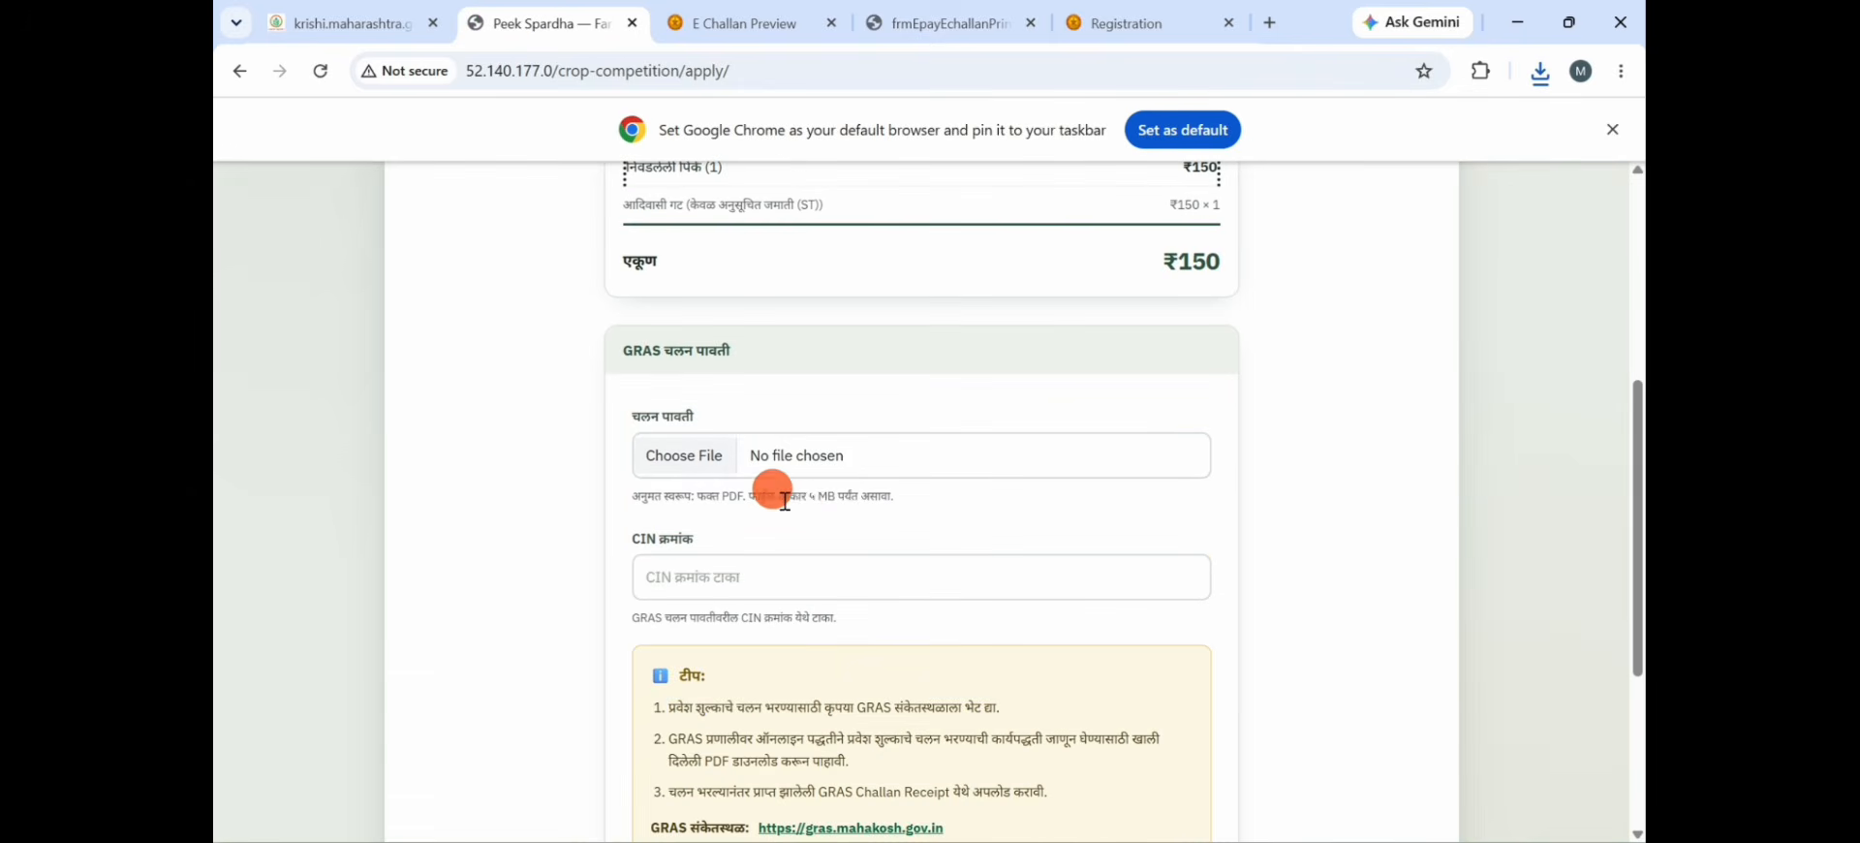
click(708, 455)
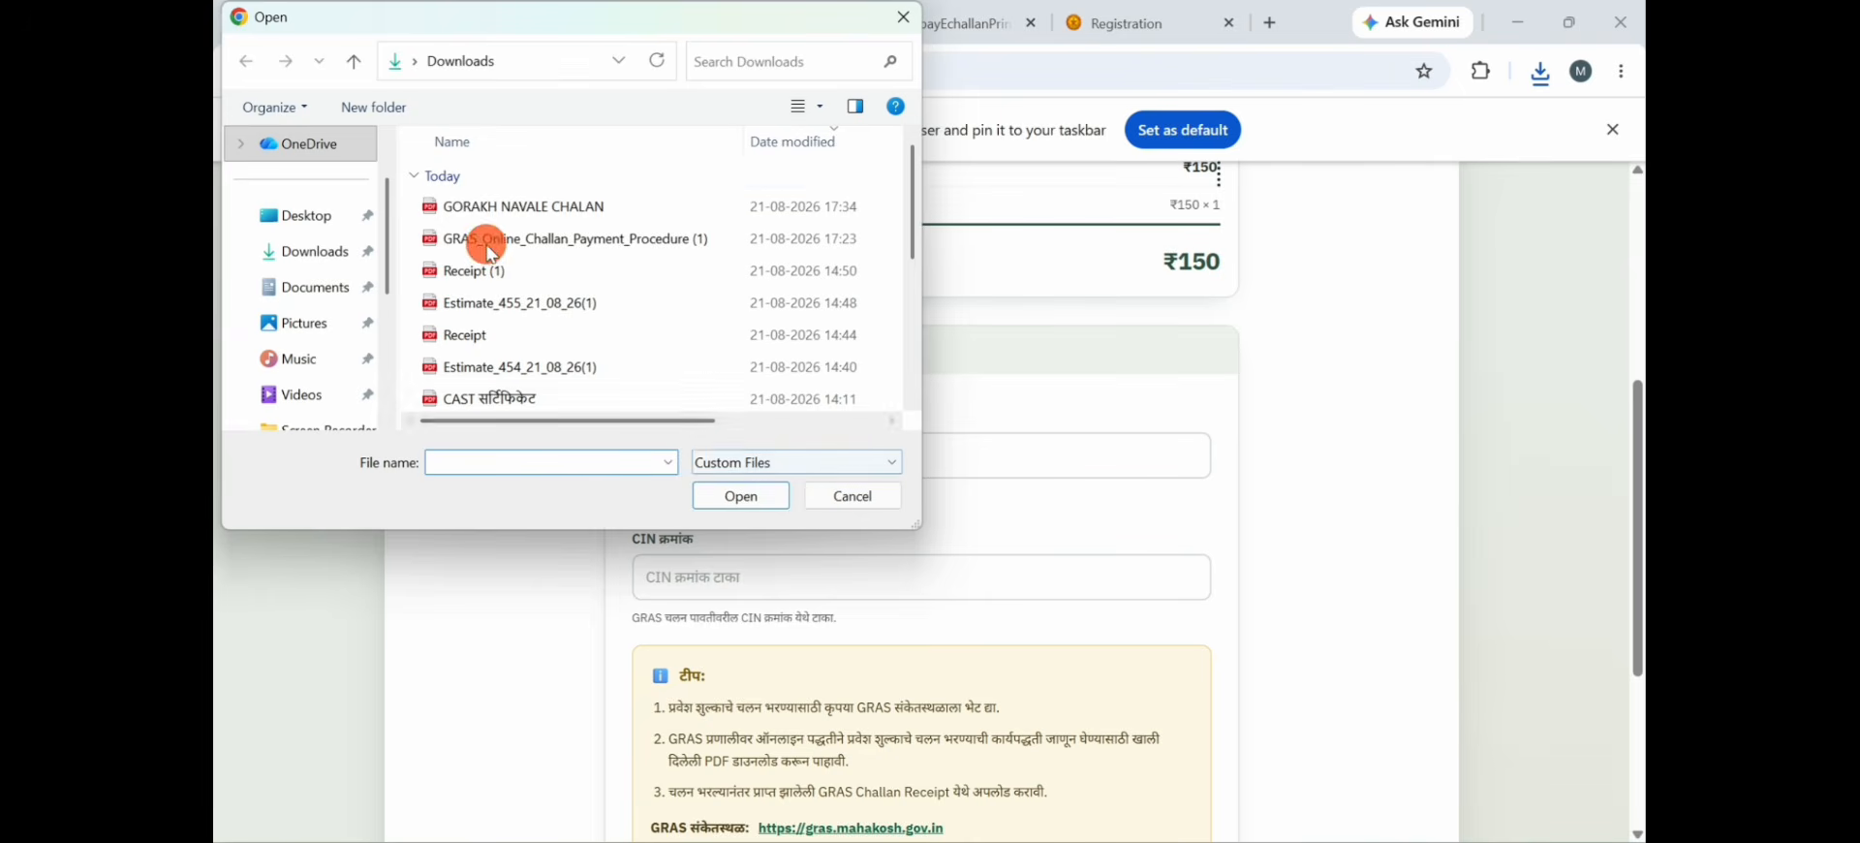
click(513, 207)
click(743, 494)
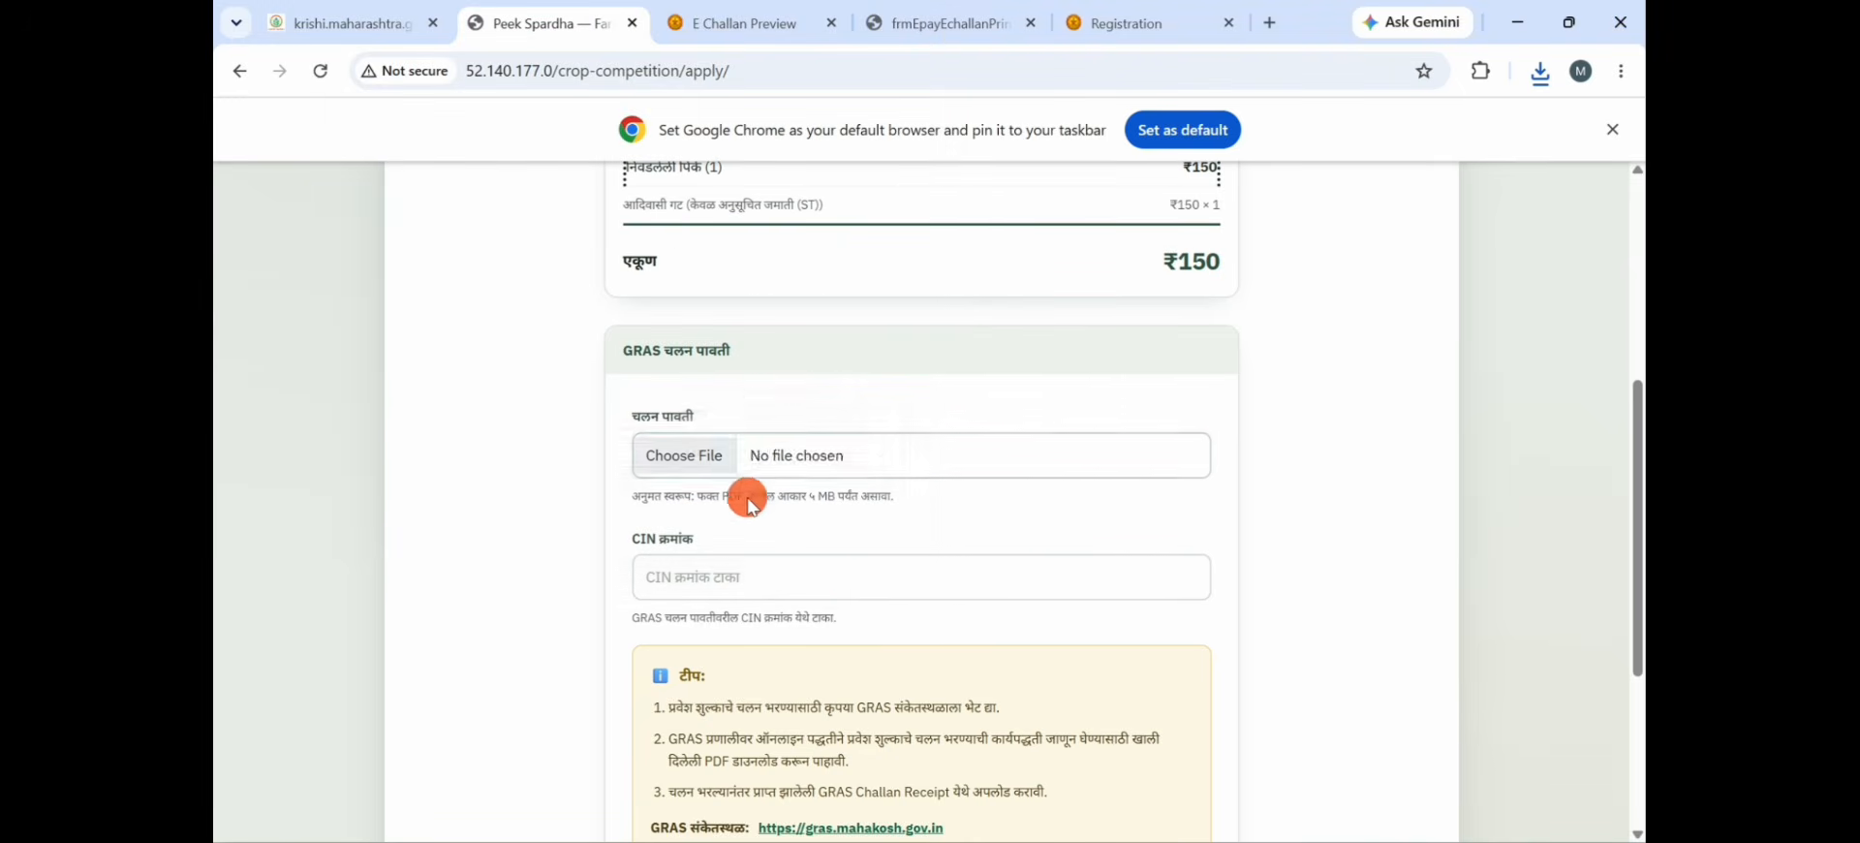
Step: Paste the challan's CIN number and submit with भरणा व सादर
click(798, 595)
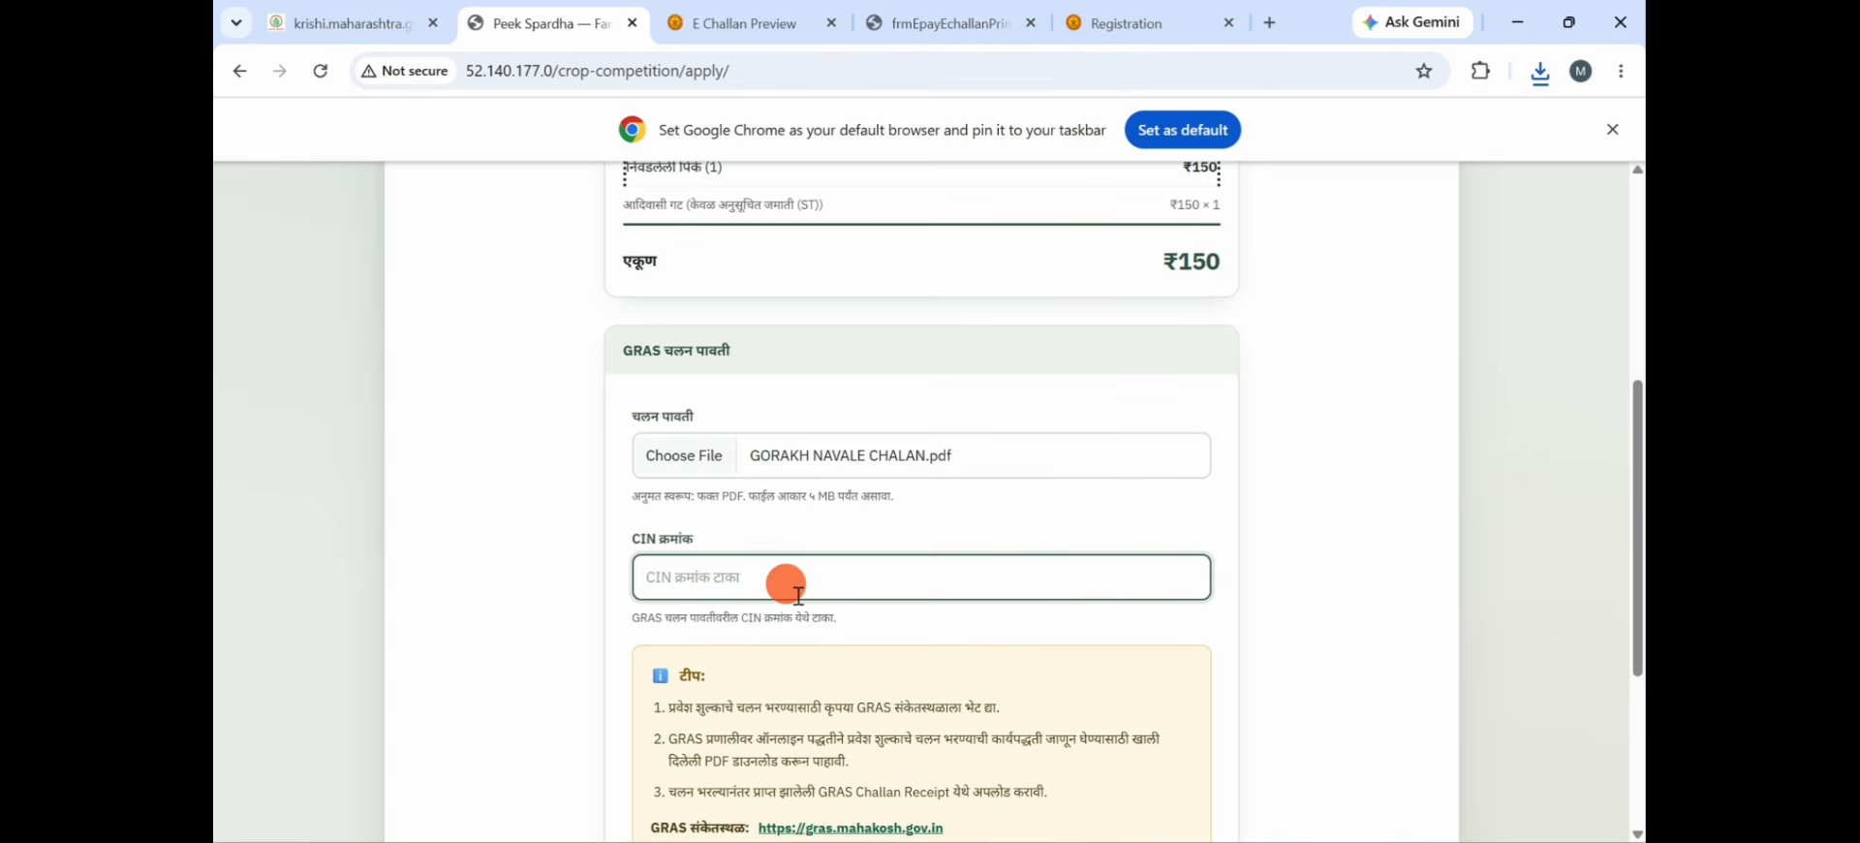
key(ctrl+v)
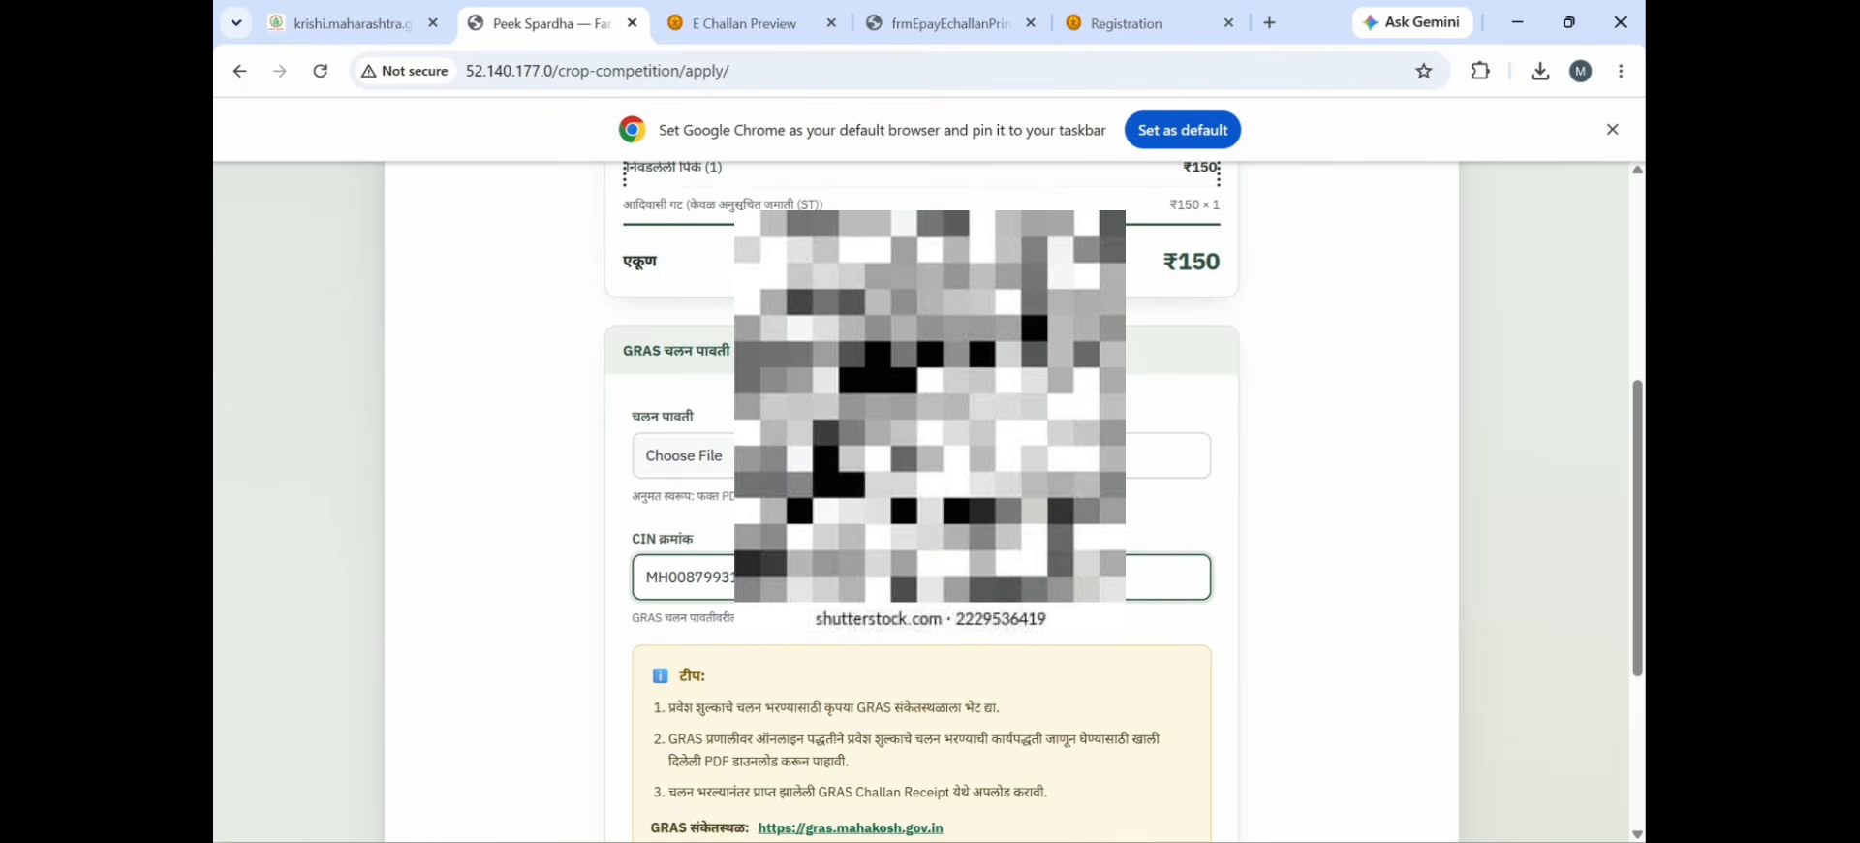
scroll(861, 689, down, 4)
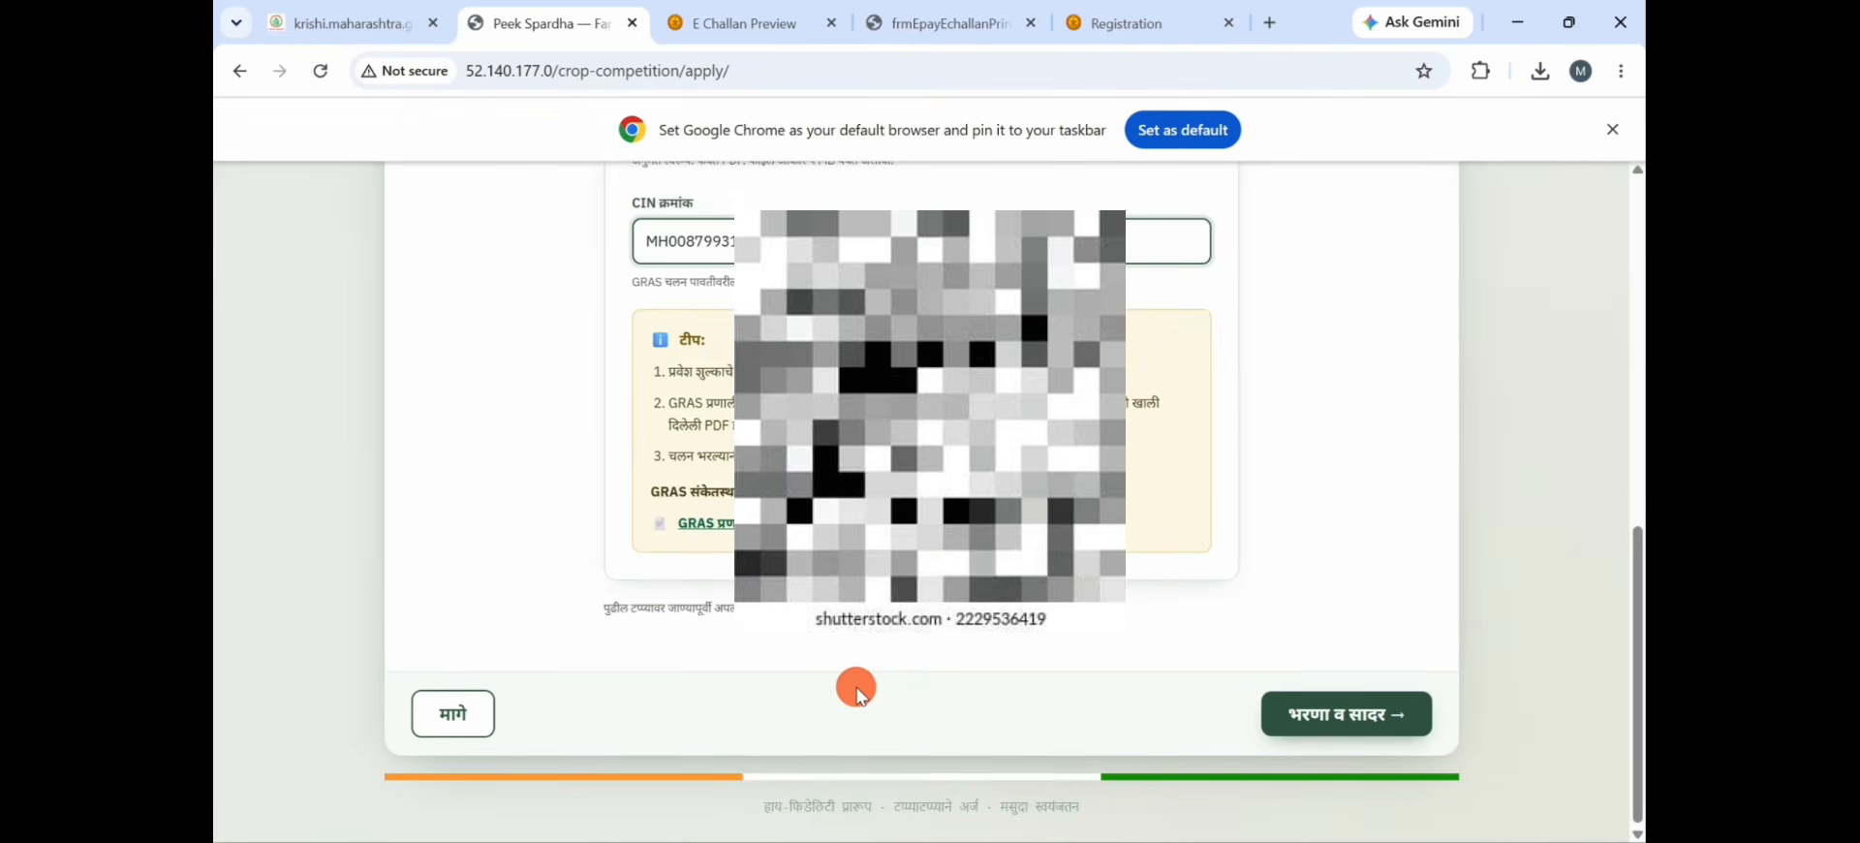
click(1319, 725)
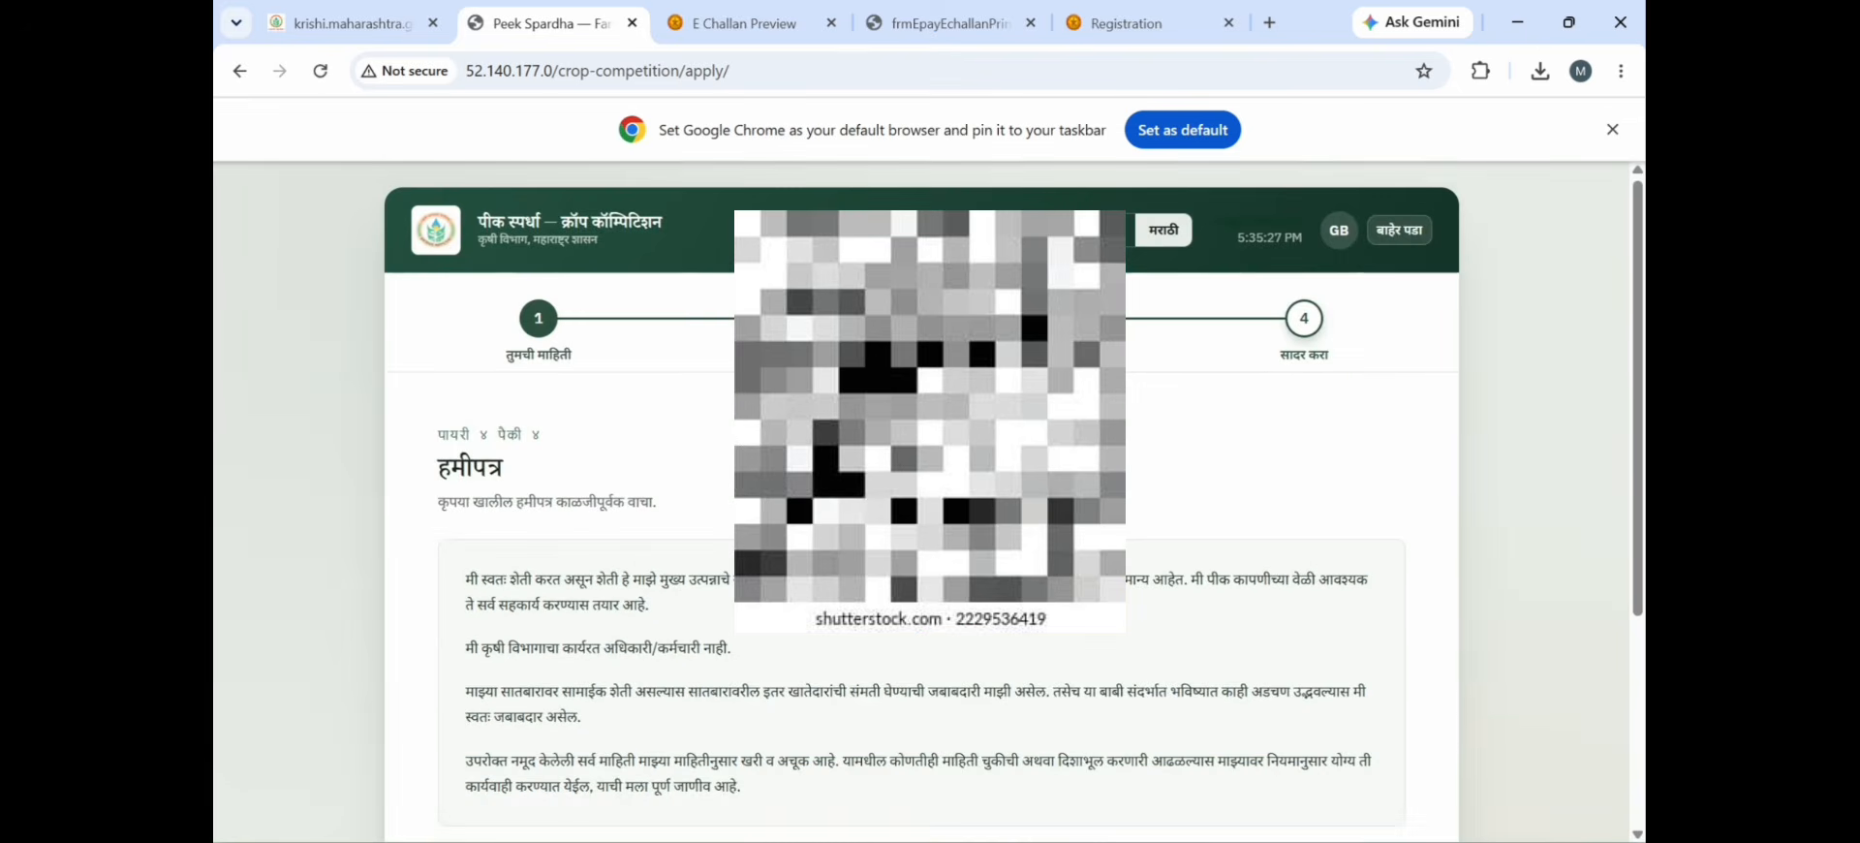
Step: Tick the declaration checkbox and submit the हमीपत्र undertaking
scroll(955, 615, down, 4)
click(437, 545)
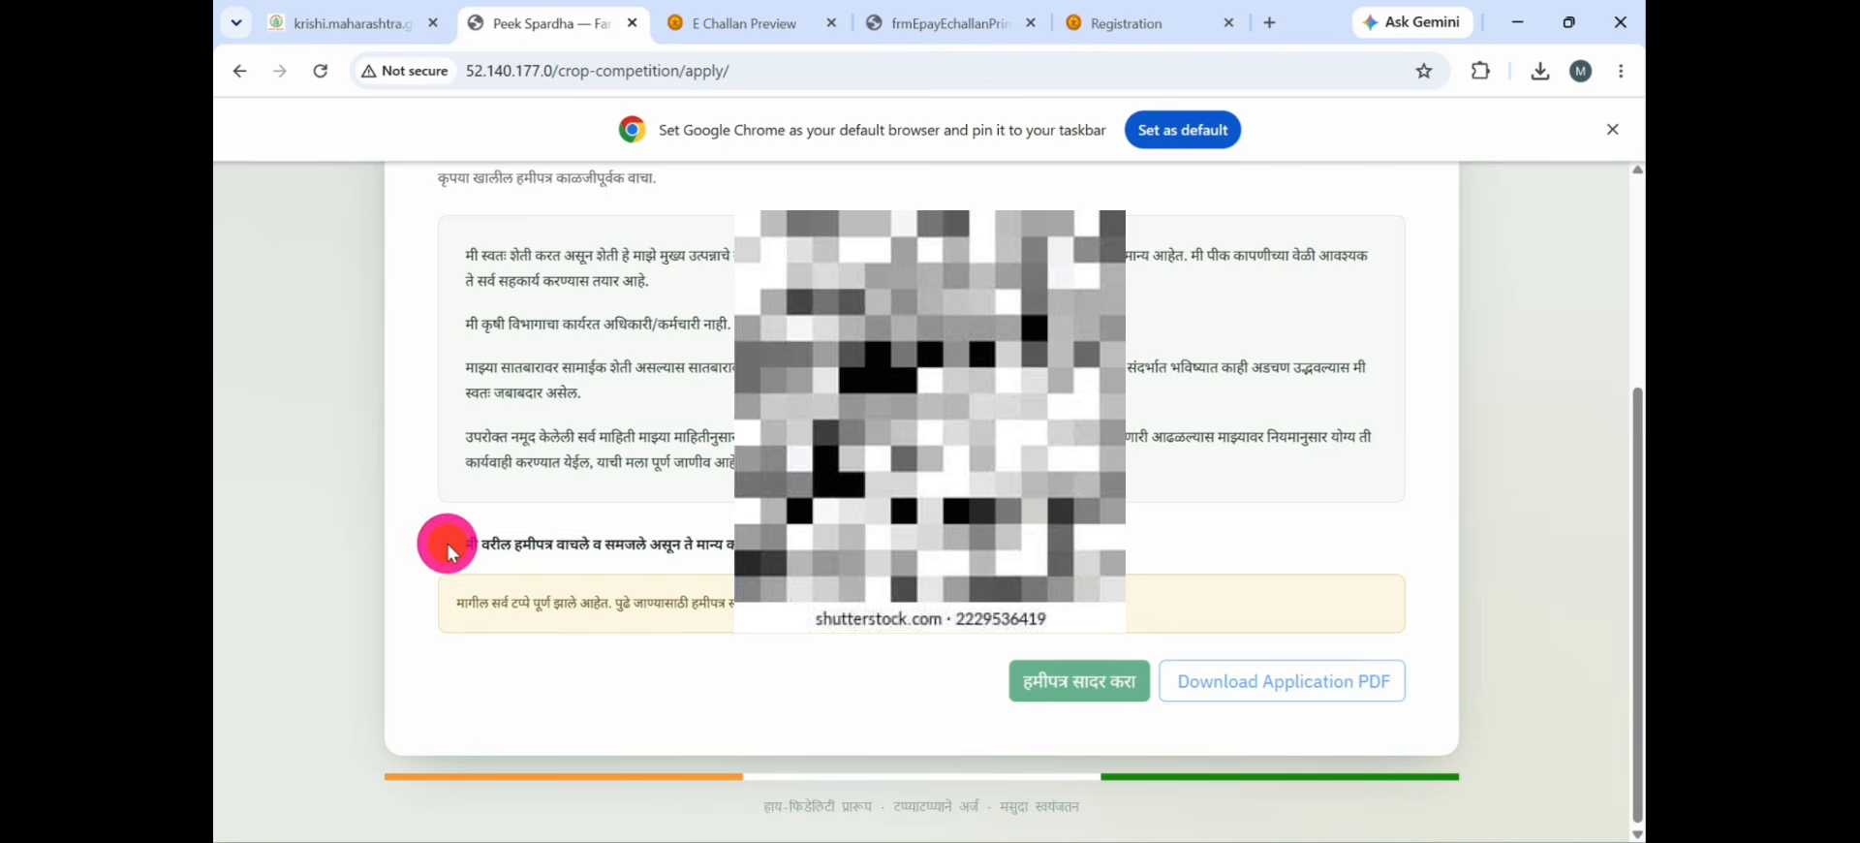
click(1061, 683)
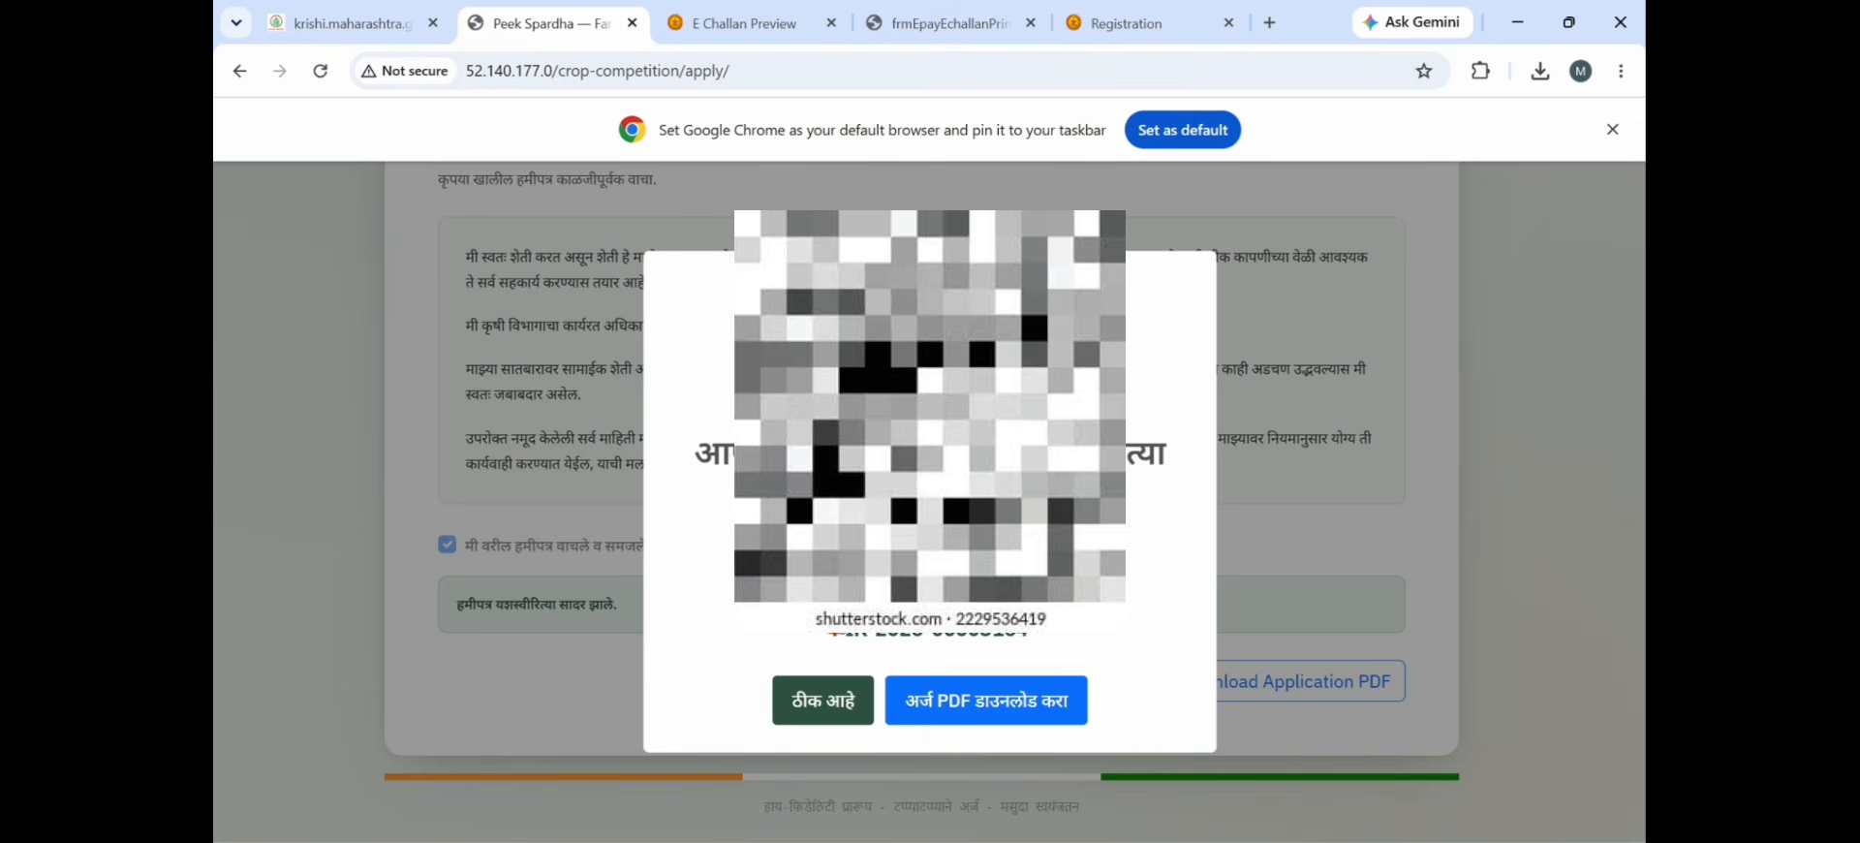
Step: Download the application PDF, keep the blocked download, and open it in the browser
click(1007, 709)
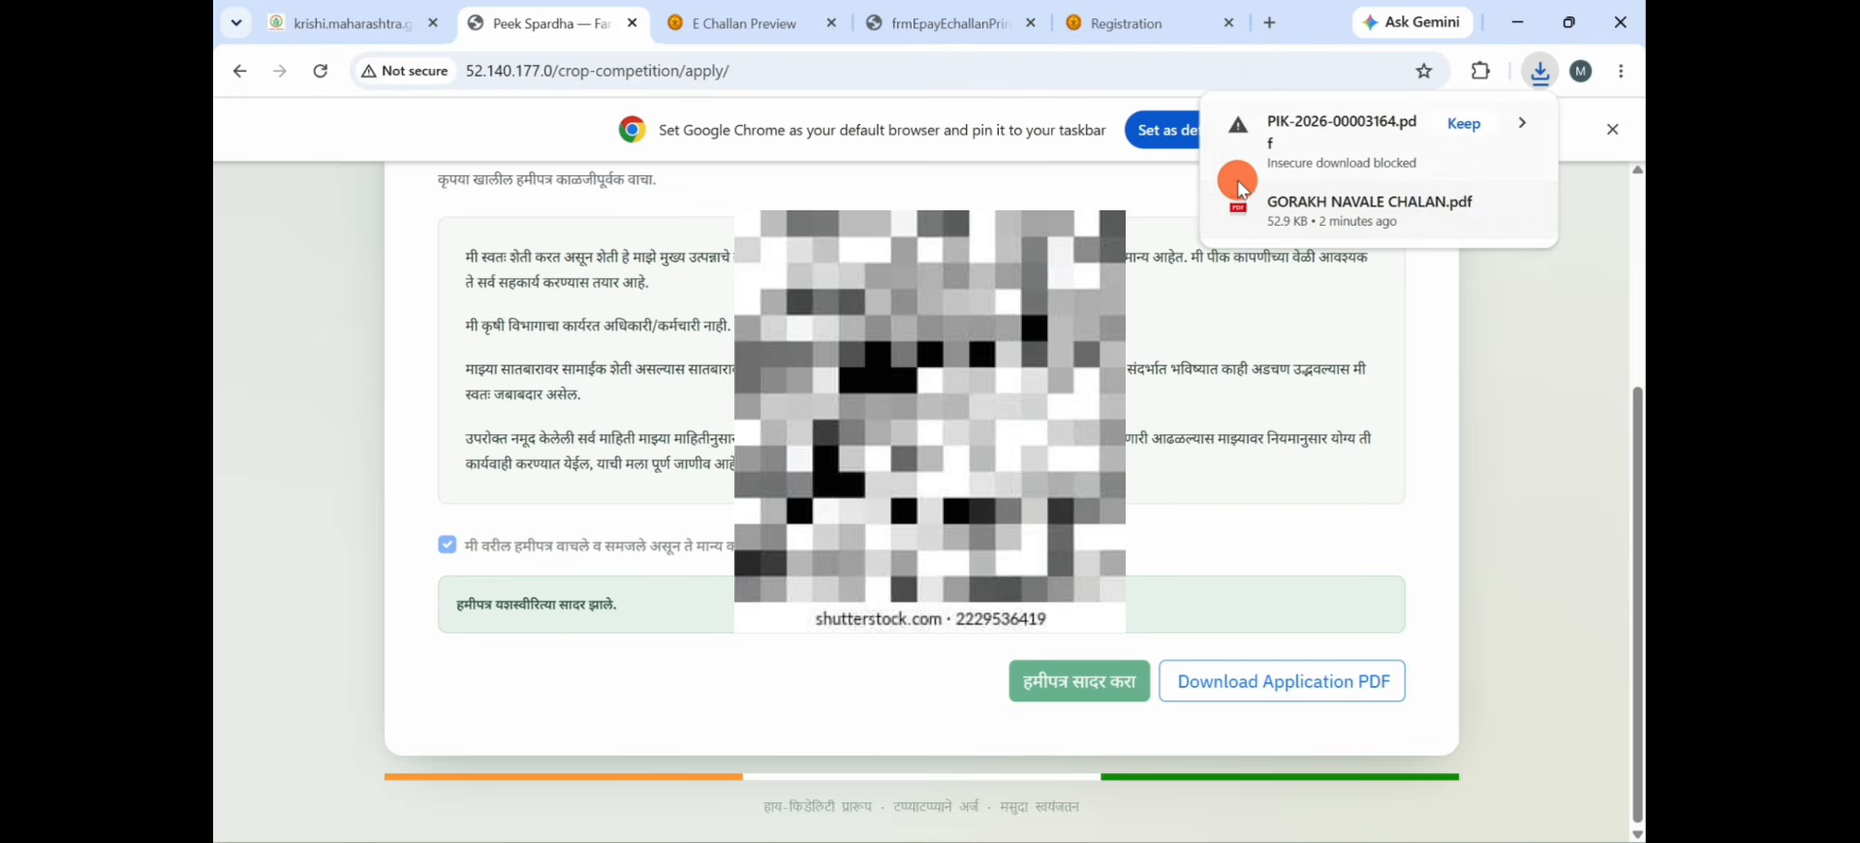
click(1293, 697)
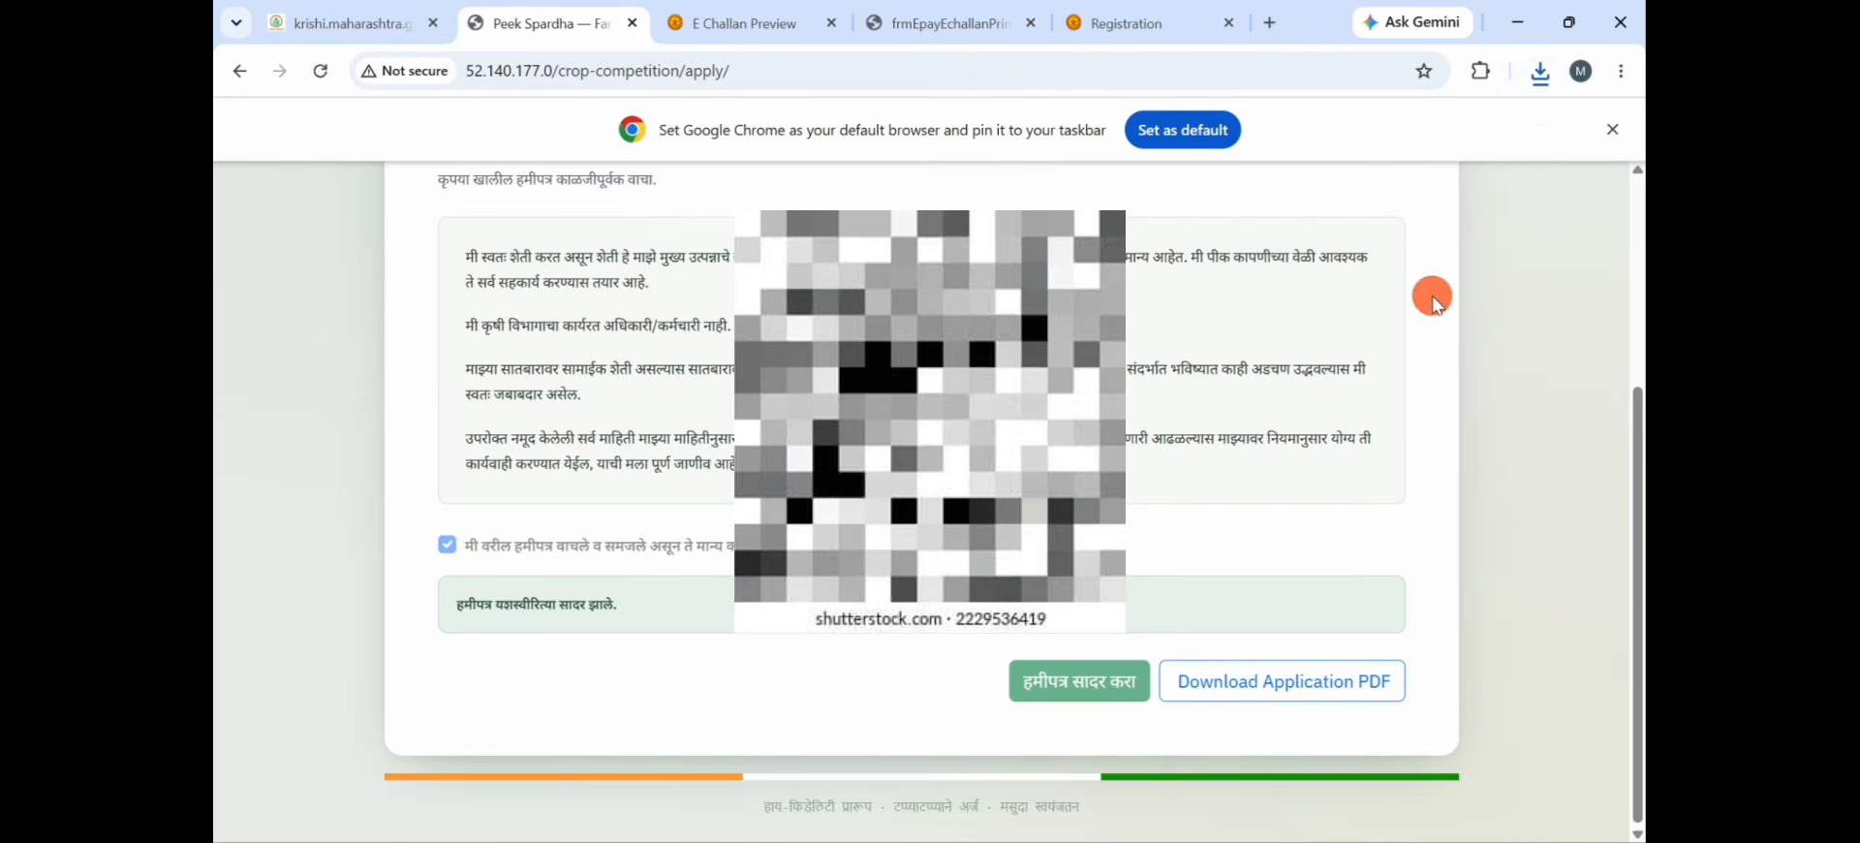
click(1544, 76)
click(1453, 169)
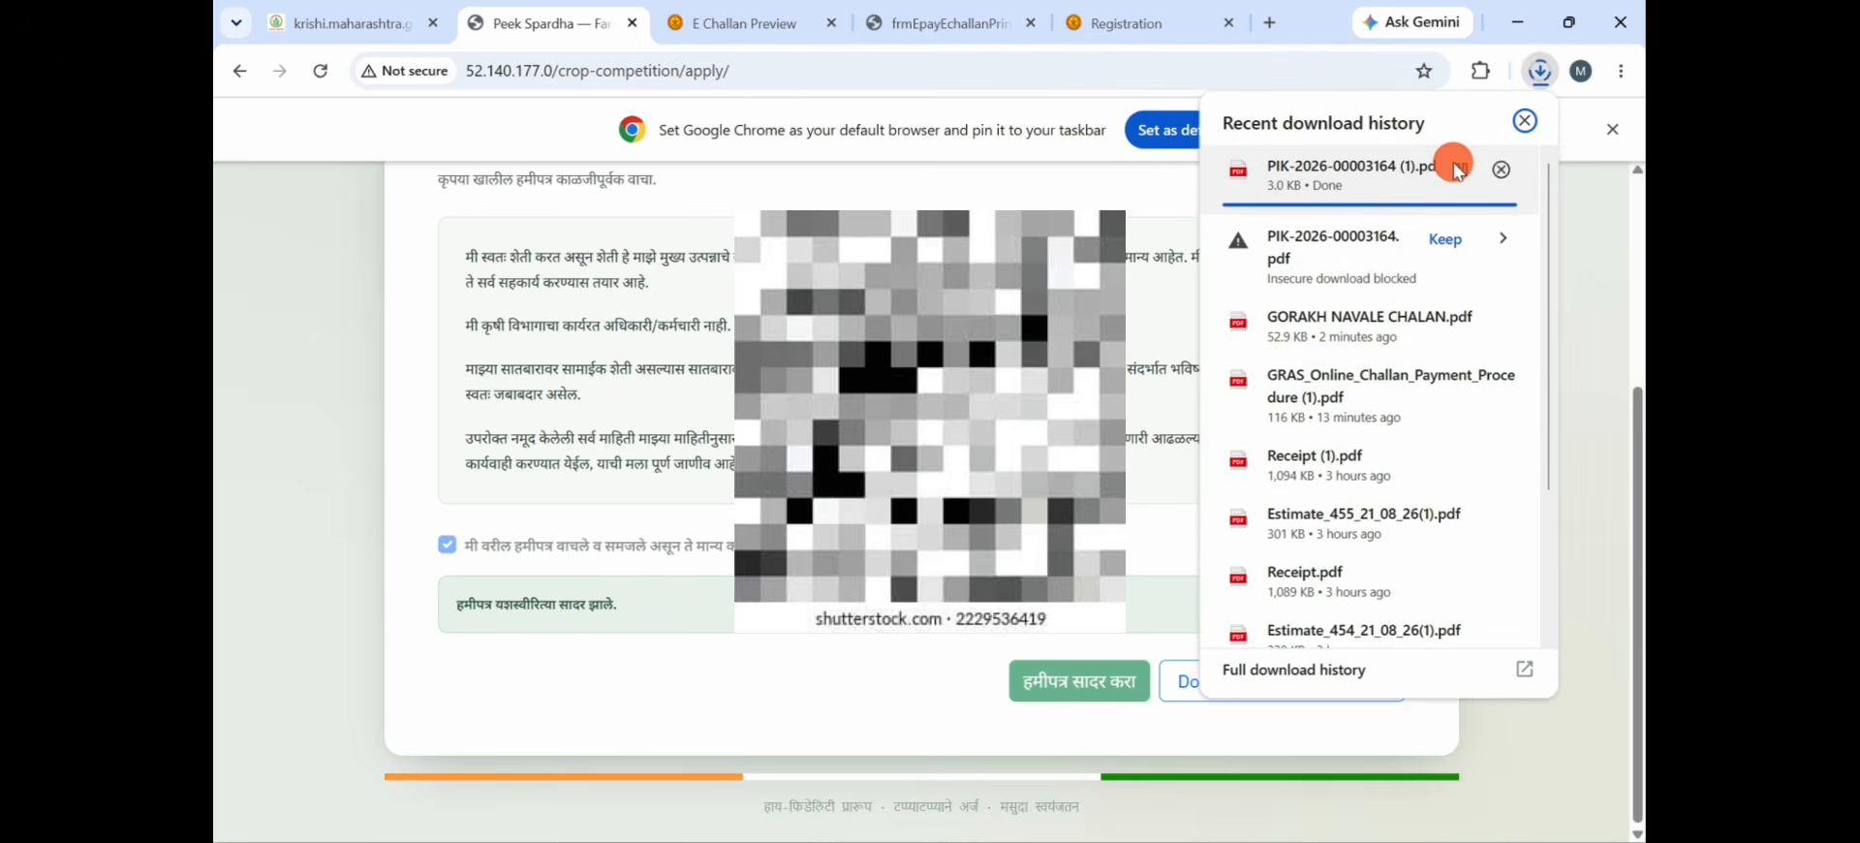
click(1374, 176)
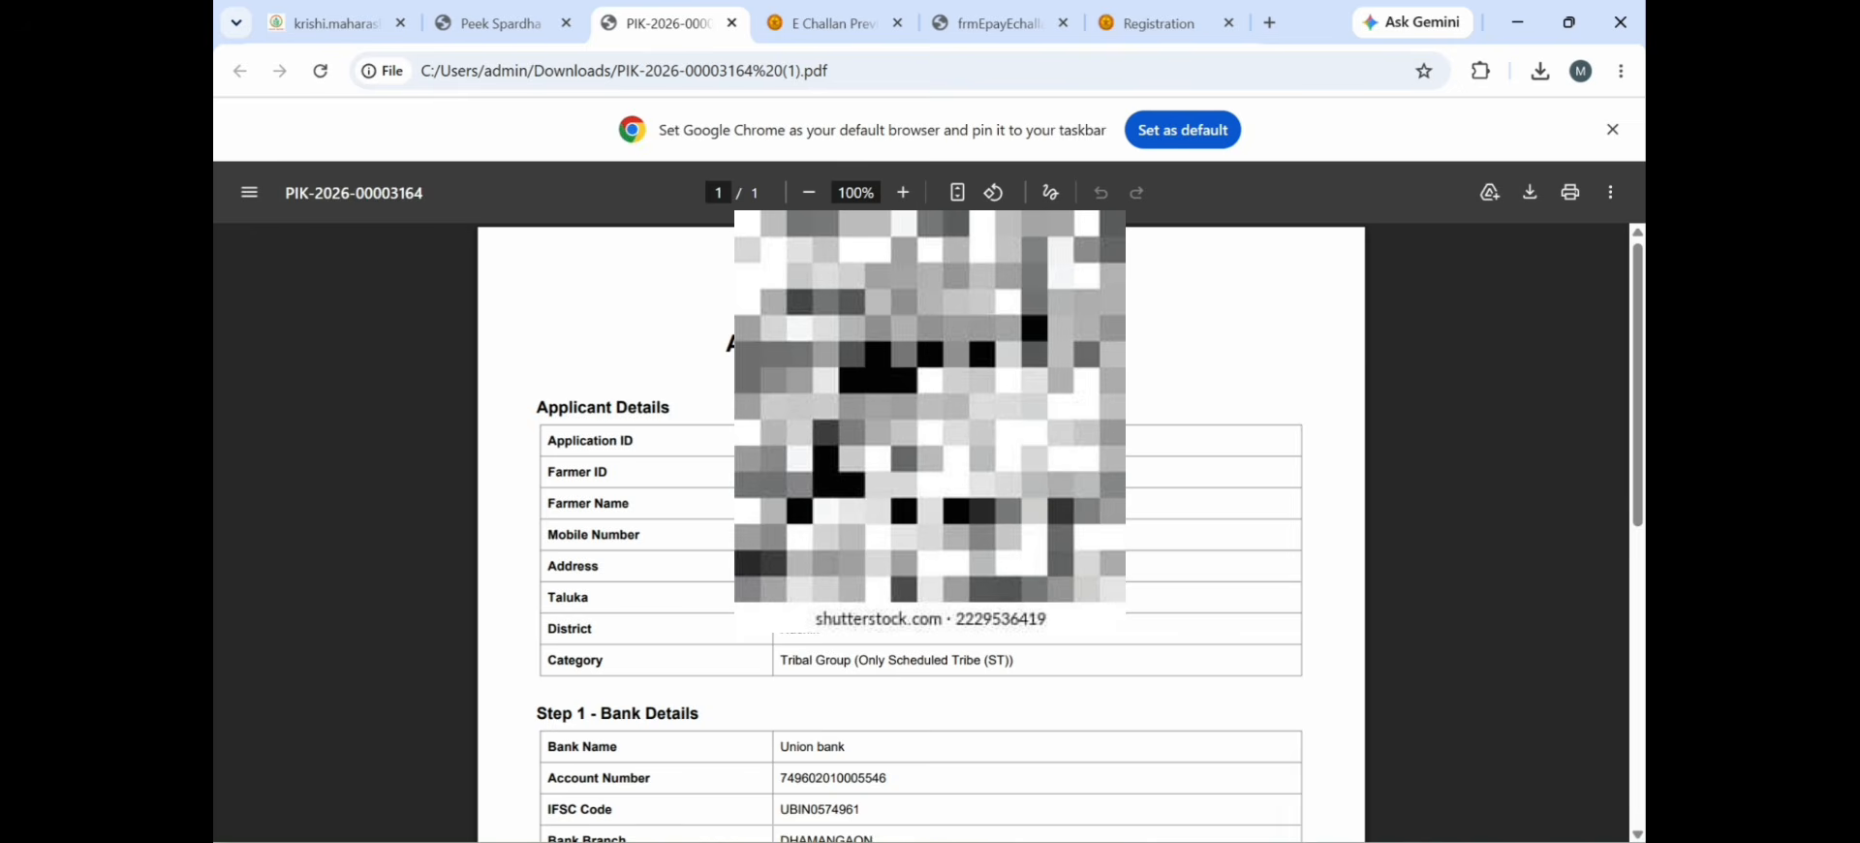
scroll(920, 533, down, 2)
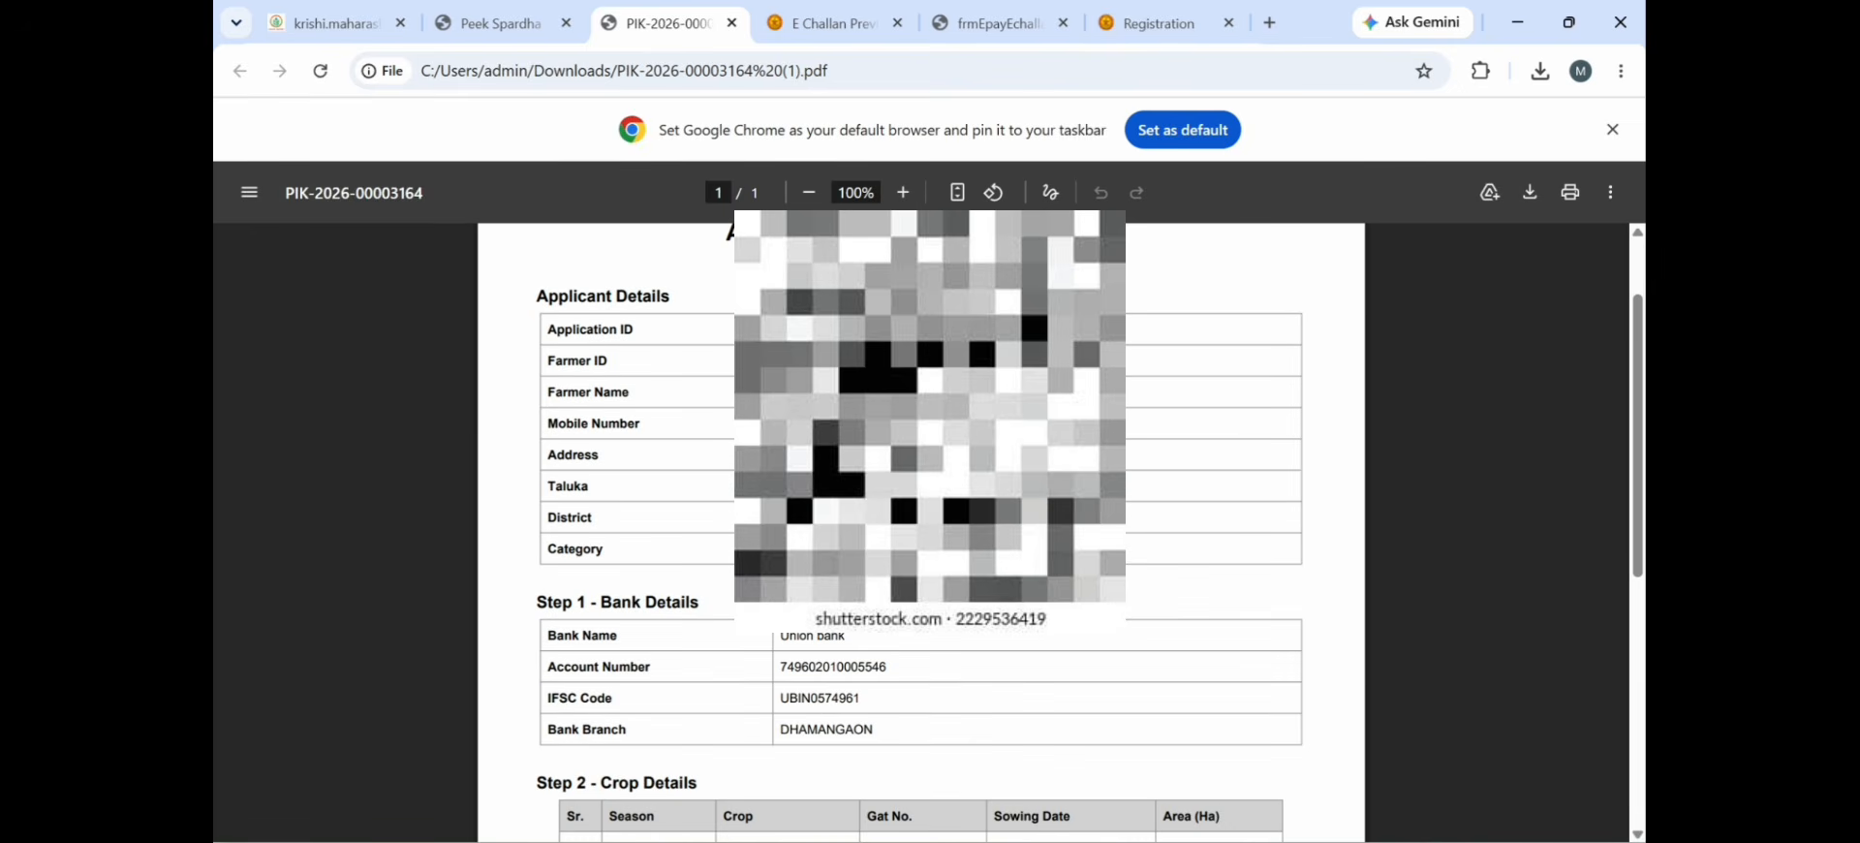